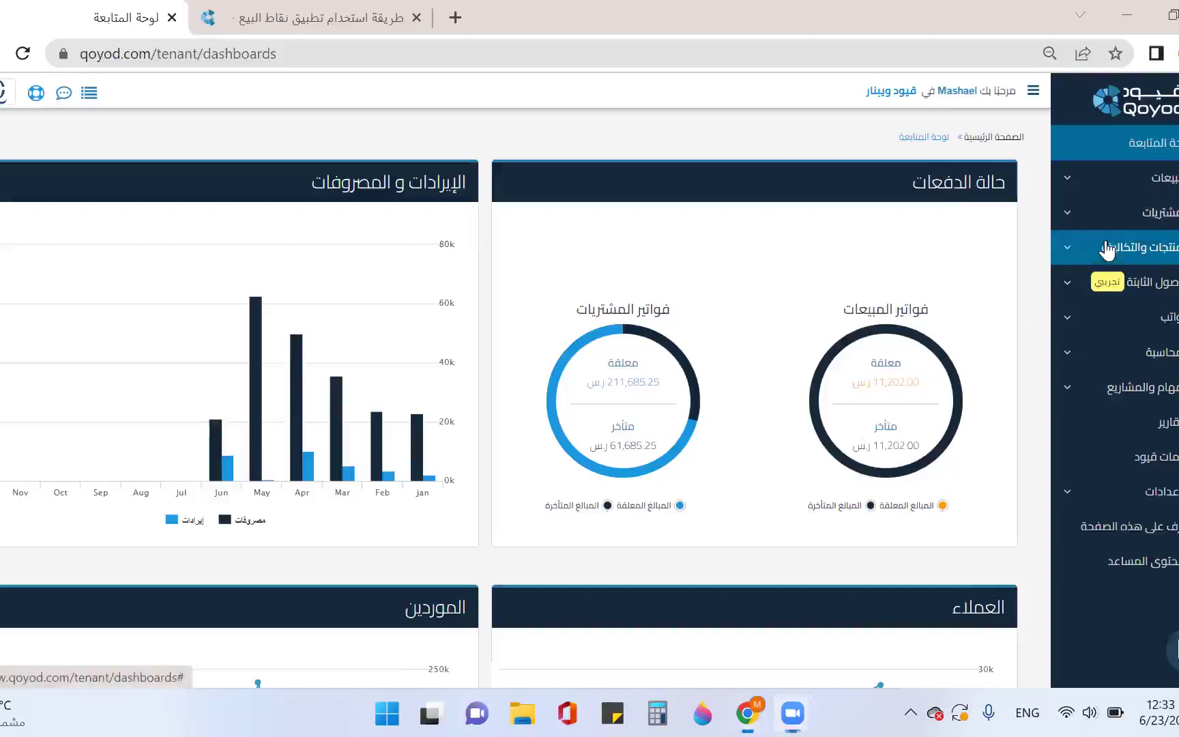
# Expand Products and Costs, glance at the new-product form, and return to the products list
pyautogui.click(1107, 251)
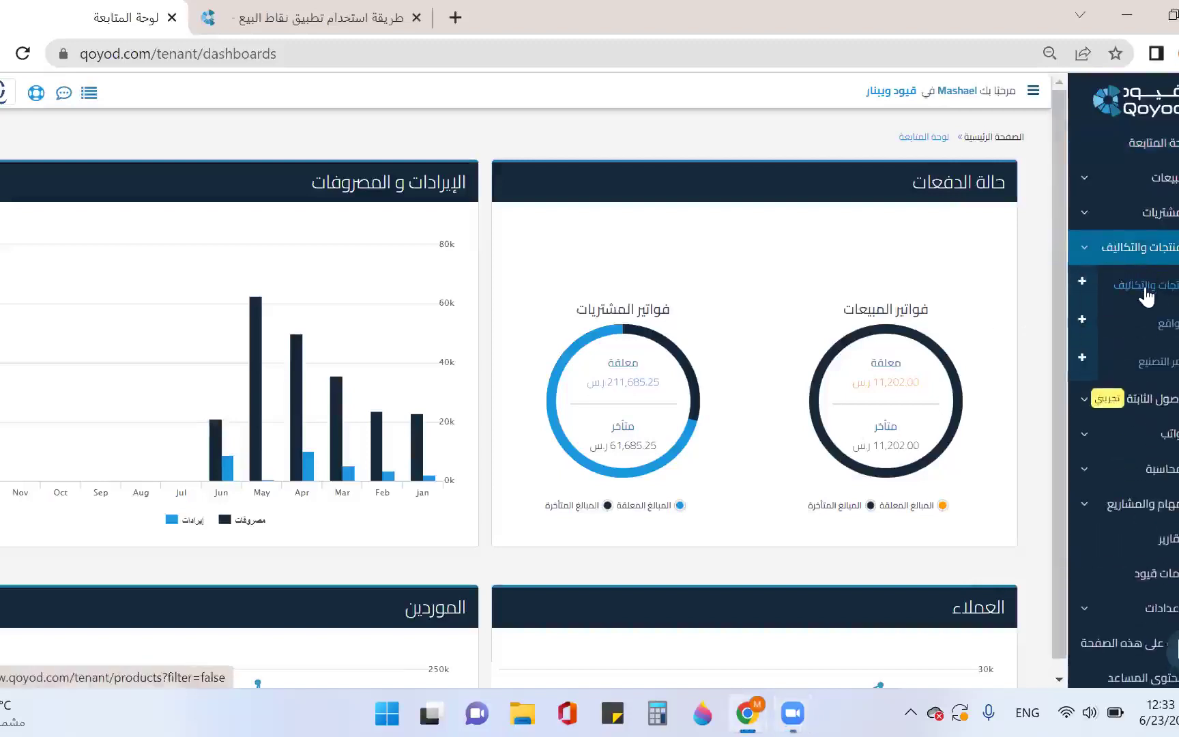
pyautogui.click(1082, 285)
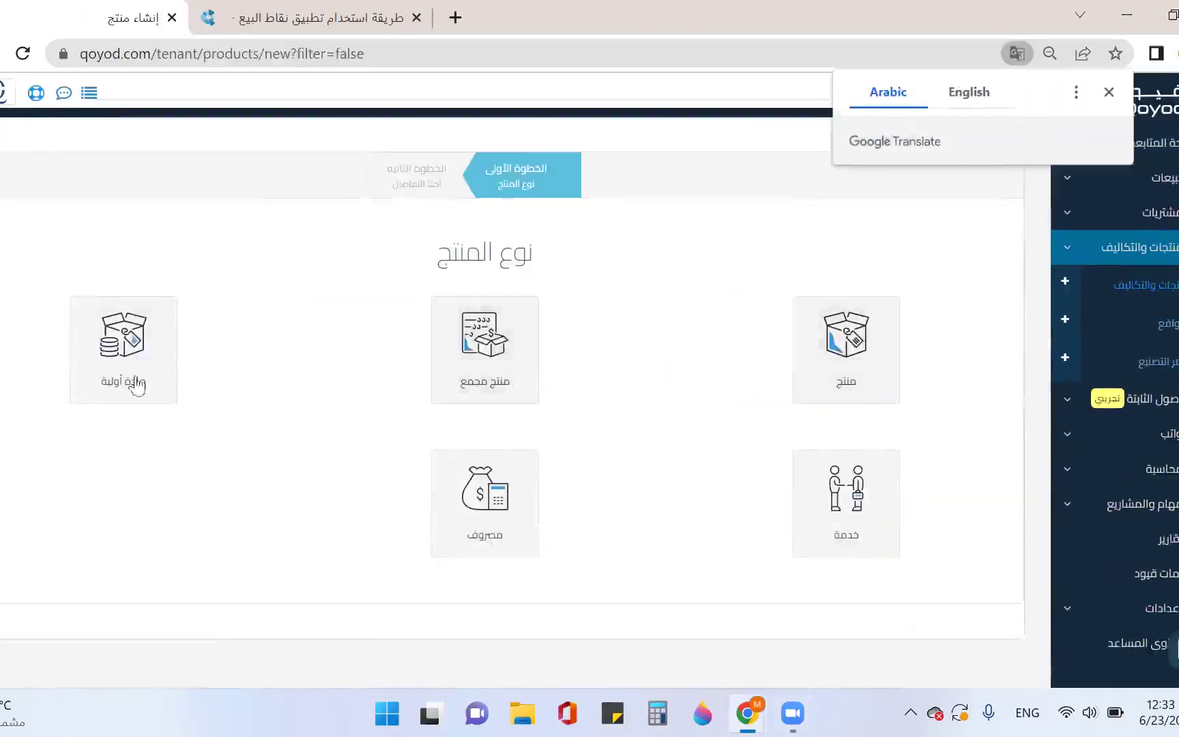
pyautogui.click(1133, 286)
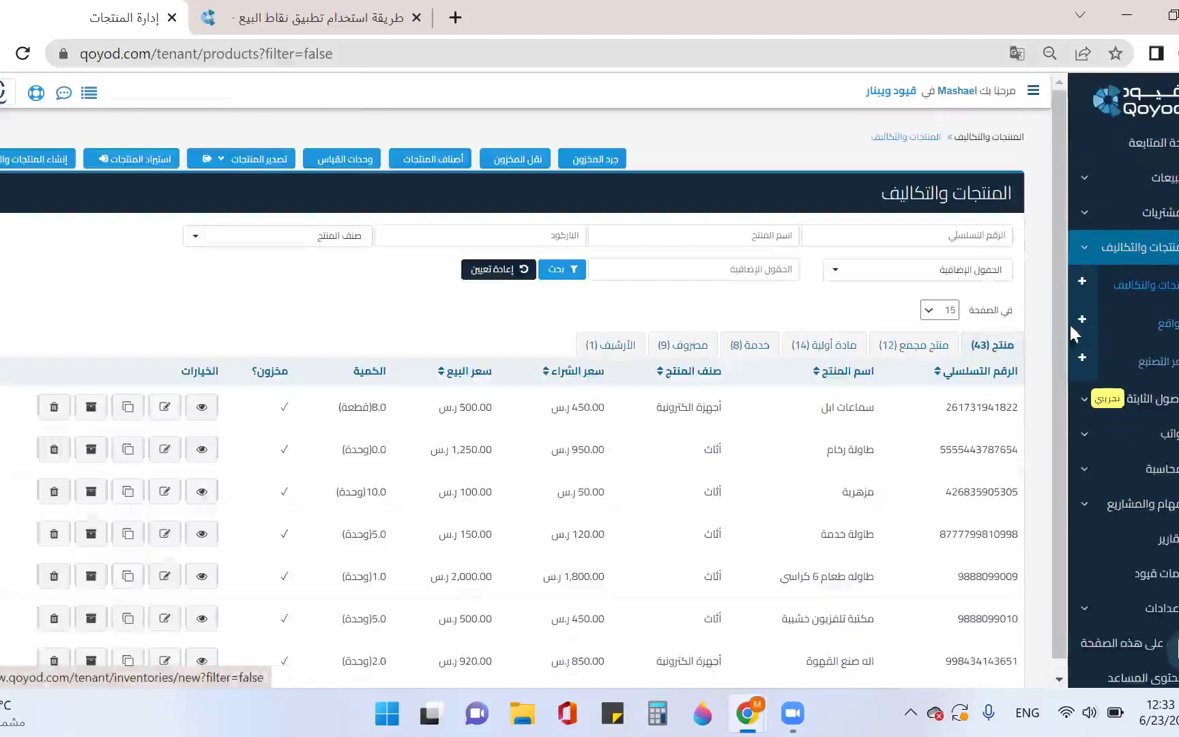
# Open the stock locations list and scroll through it
pyautogui.click(1168, 327)
pyautogui.scroll(-3, 785, 431)
pyautogui.scroll(-1, 785, 431)
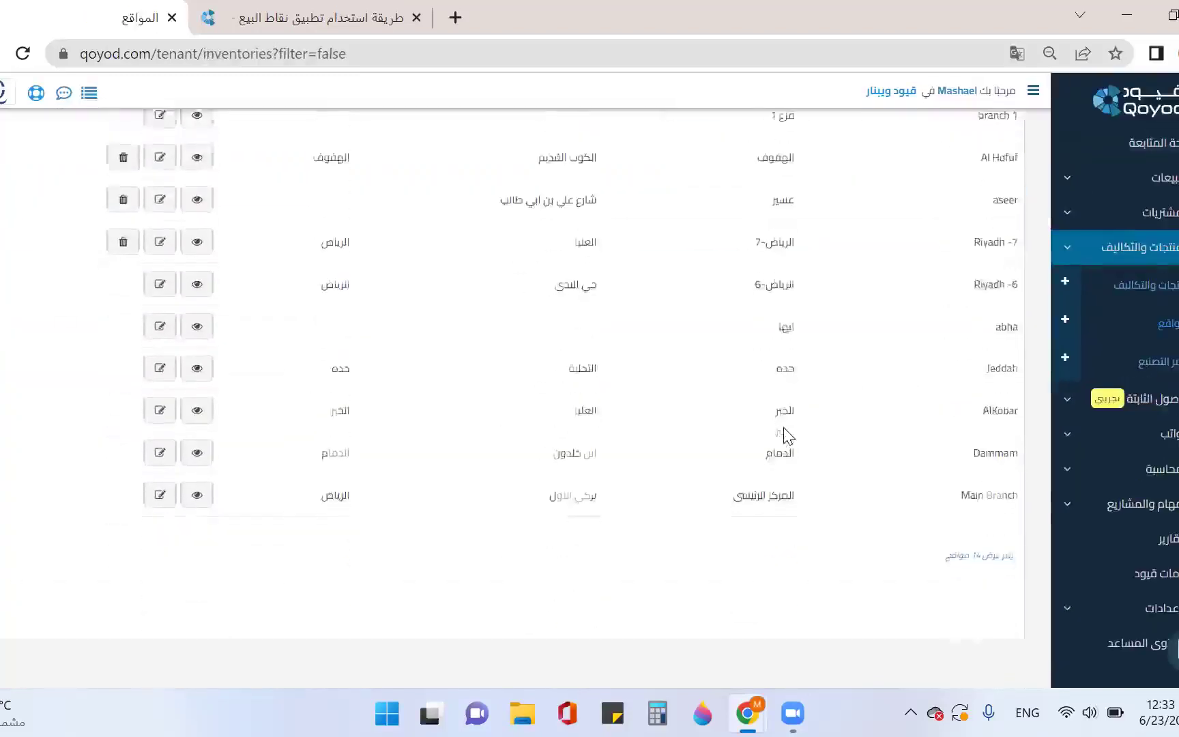
pyautogui.scroll(4, 785, 431)
pyautogui.scroll(2, 812, 364)
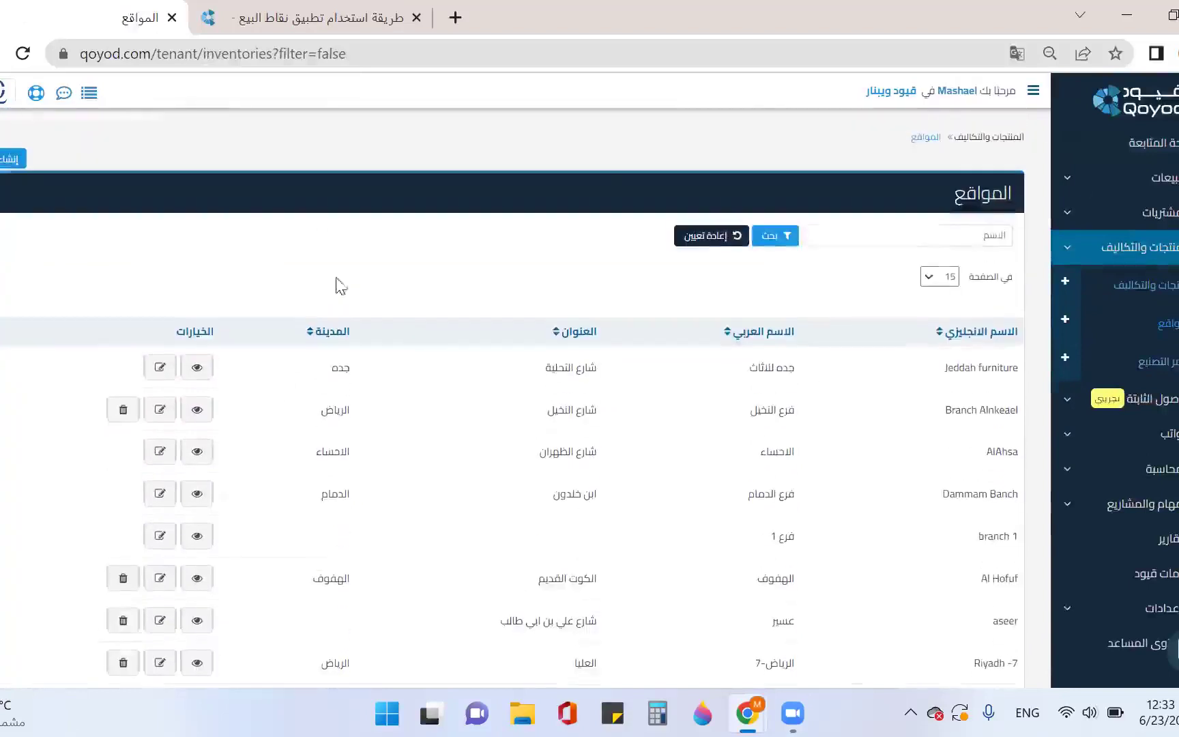
# Check the new-location form's inventory account choices without picking, then return to the products list
pyautogui.click(9, 164)
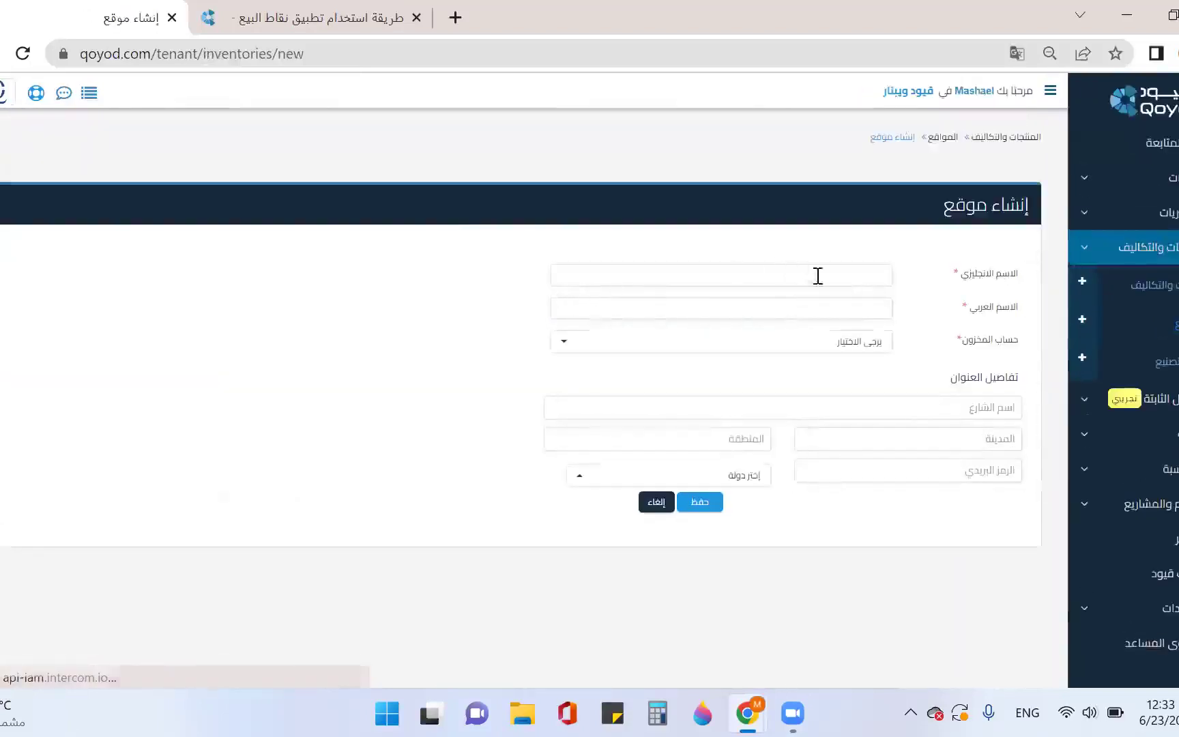
pyautogui.moveTo(968, 346)
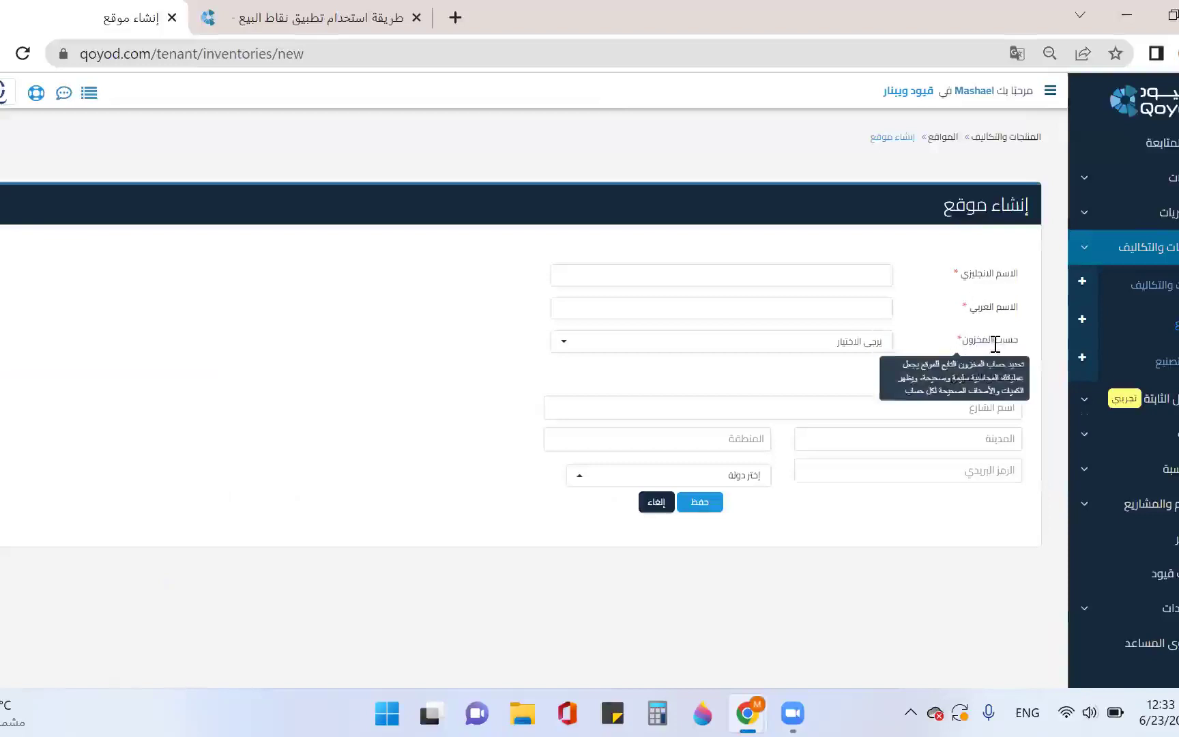
pyautogui.click(825, 346)
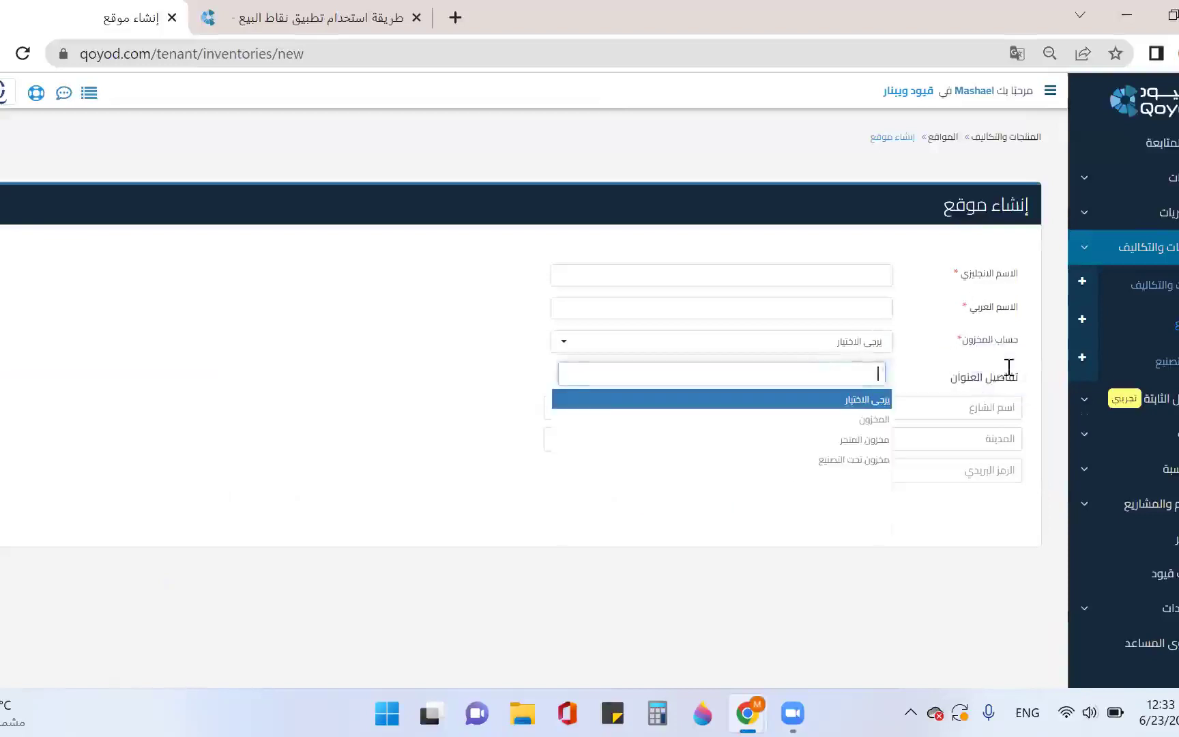
pyautogui.click(917, 350)
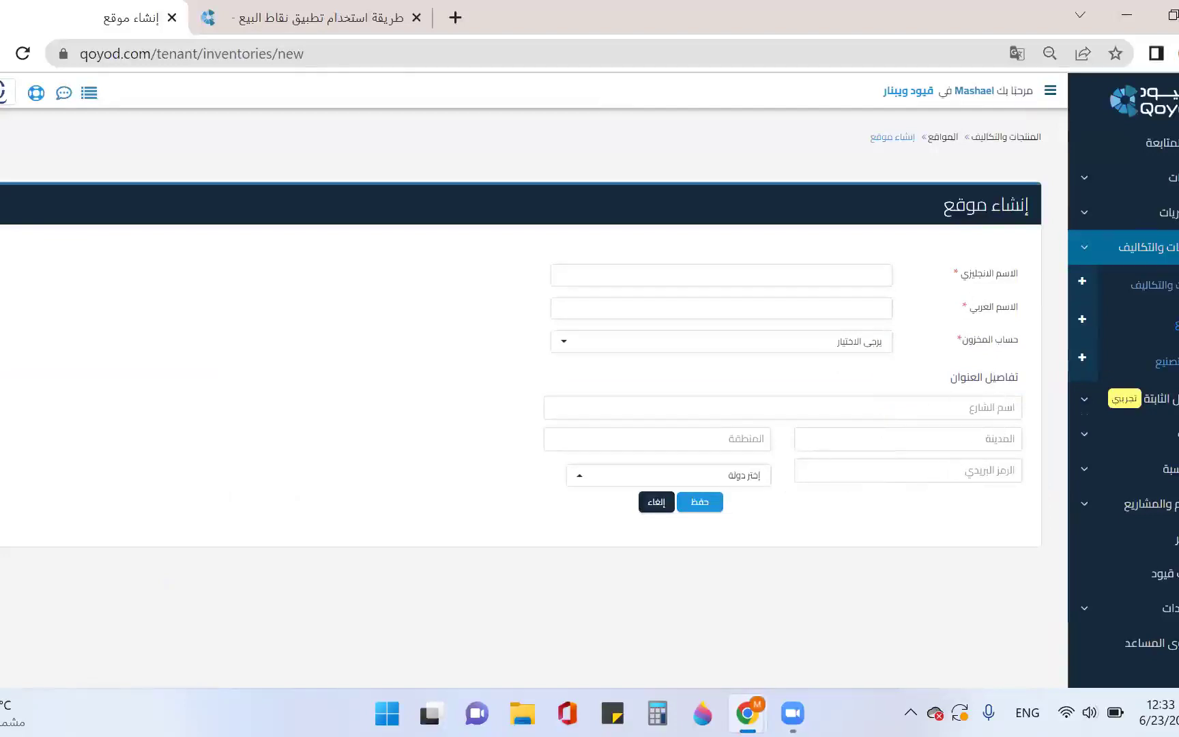
pyautogui.click(1154, 285)
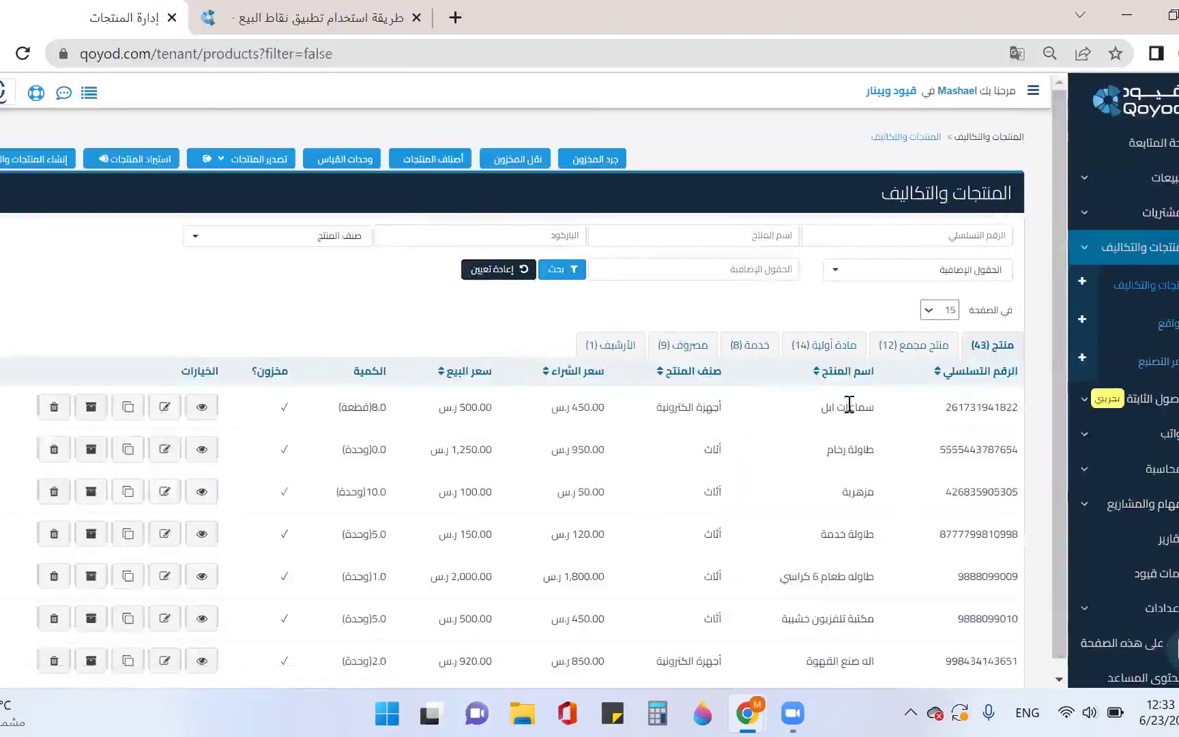
# Edit the طاولة رخام product and replace its English name with 'marble table'
pyautogui.scroll(-4, 853, 404)
pyautogui.scroll(4, 819, 407)
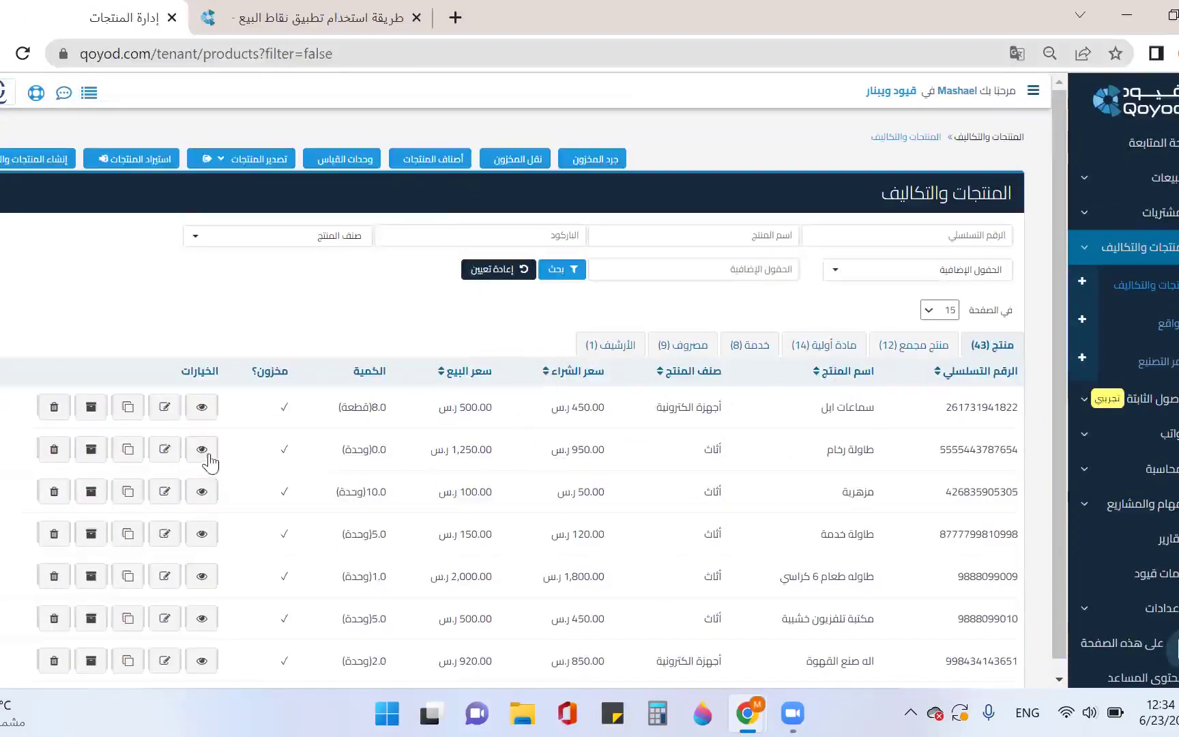
pyautogui.click(175, 454)
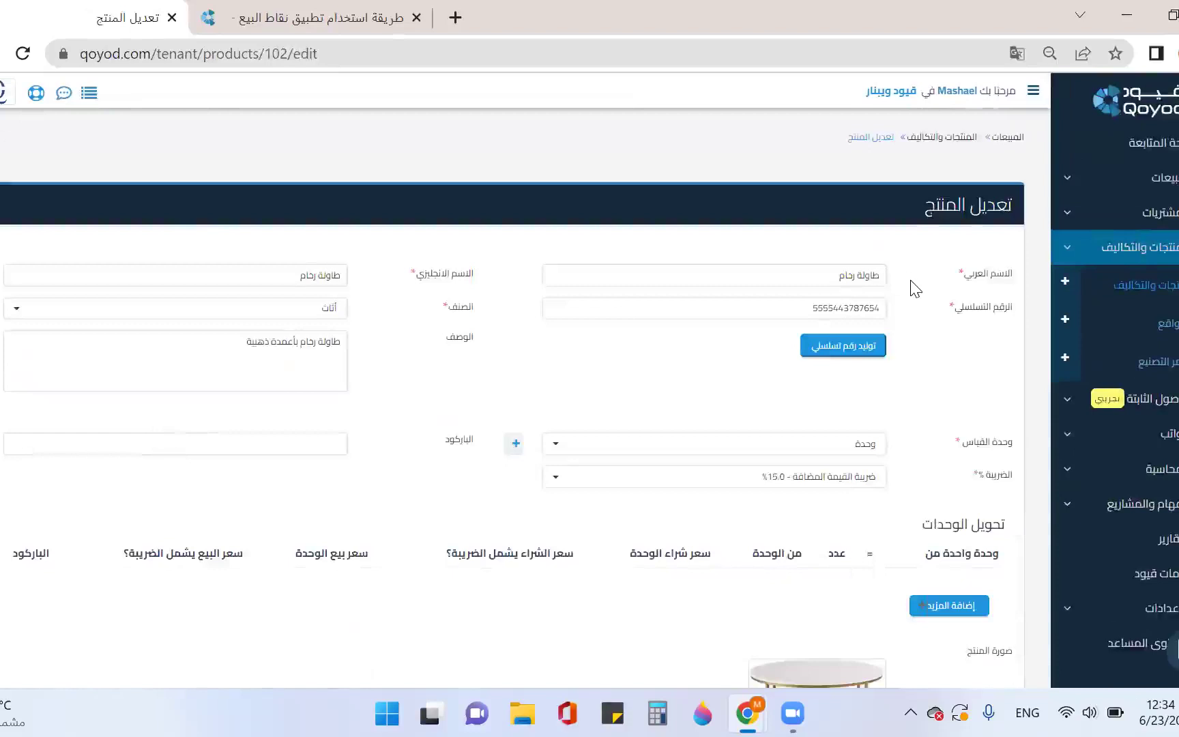
pyautogui.scroll(-3, 911, 283)
pyautogui.scroll(2, 912, 285)
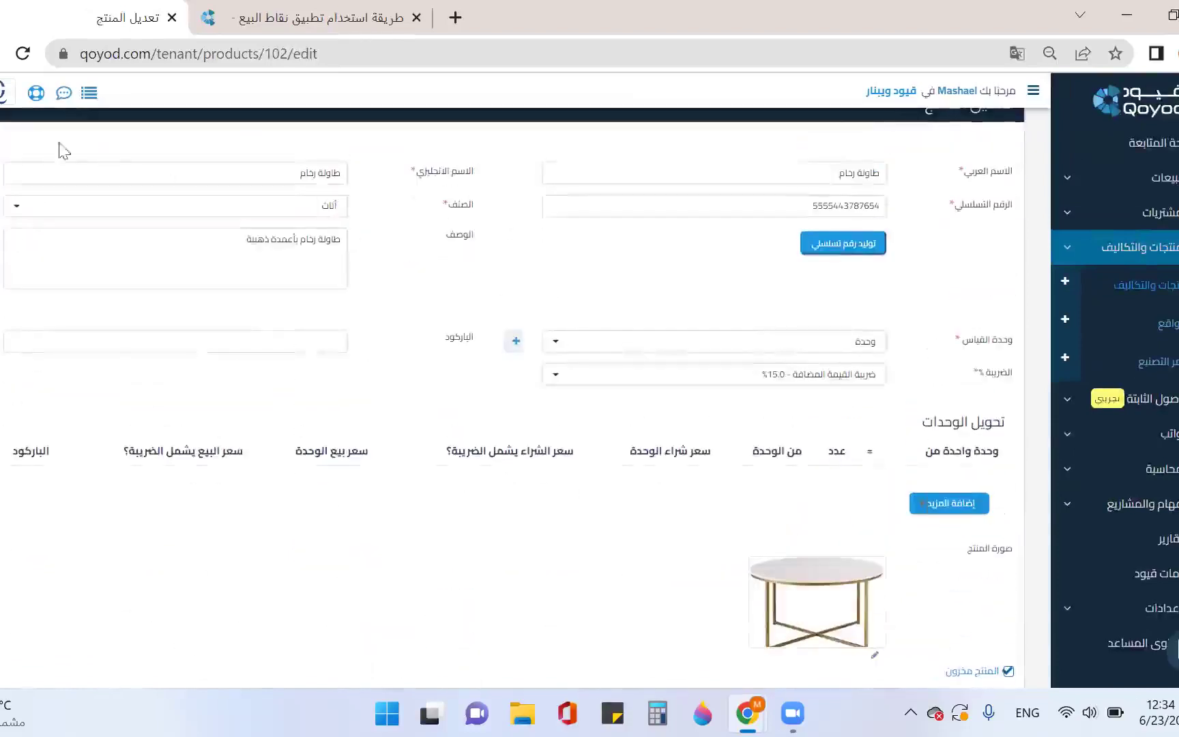
pyautogui.moveTo(227, 174); pyautogui.dragTo(354, 186)
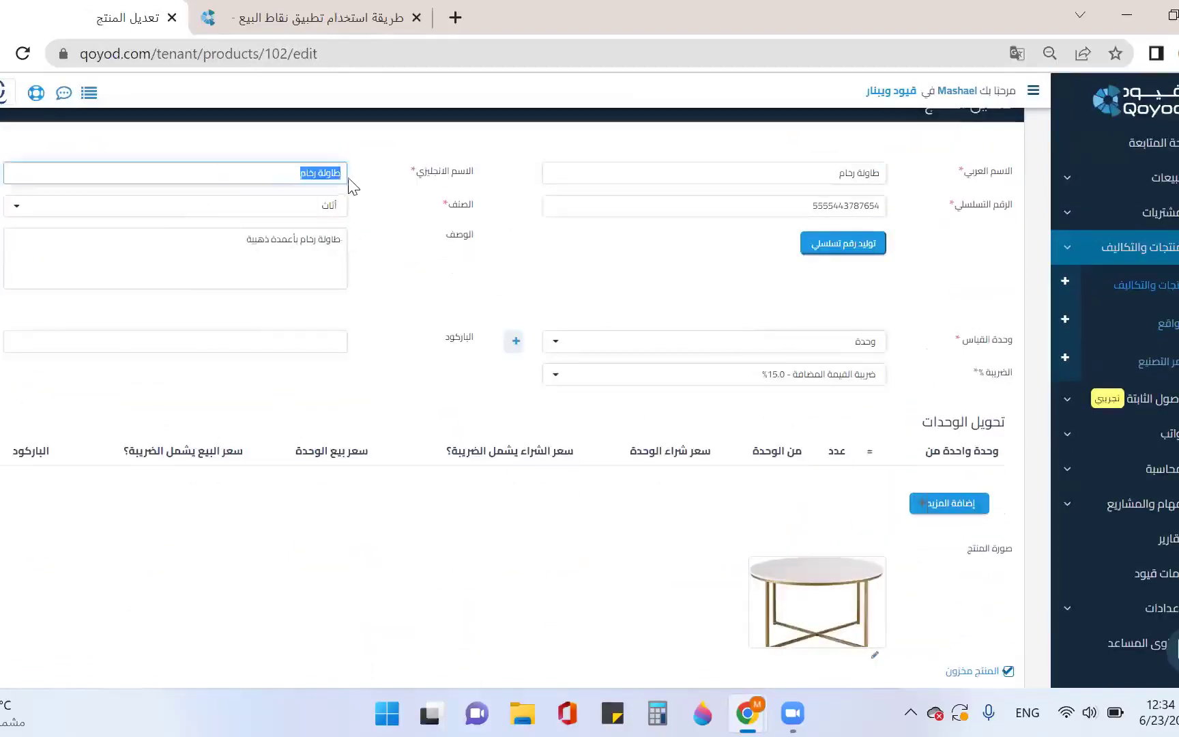
pyautogui.press('BackSpace')
pyautogui.write('م')
pyautogui.hotkey('alt', 'shift')
pyautogui.write('le table')
# Review the product's tax rate options, keeping 15% VAT, and look over the rest of the form
pyautogui.scroll(-3, 526, 285)
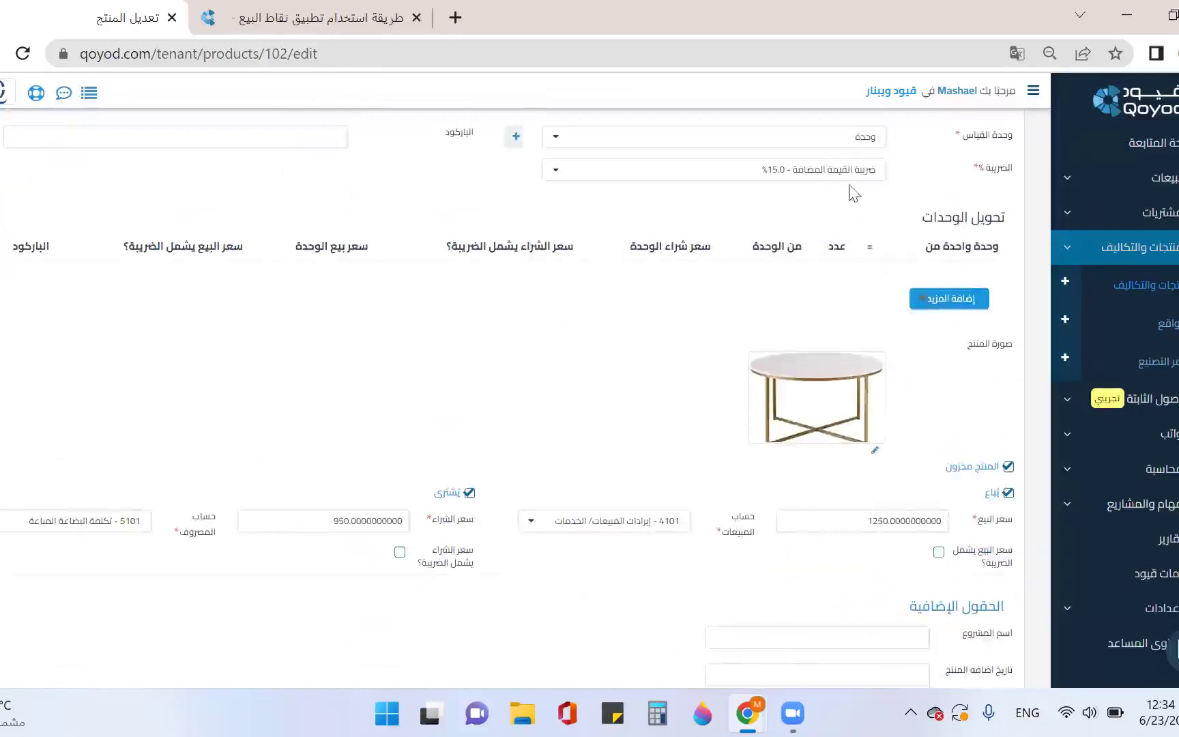
pyautogui.click(843, 179)
pyautogui.click(842, 179)
pyautogui.scroll(-2, 950, 274)
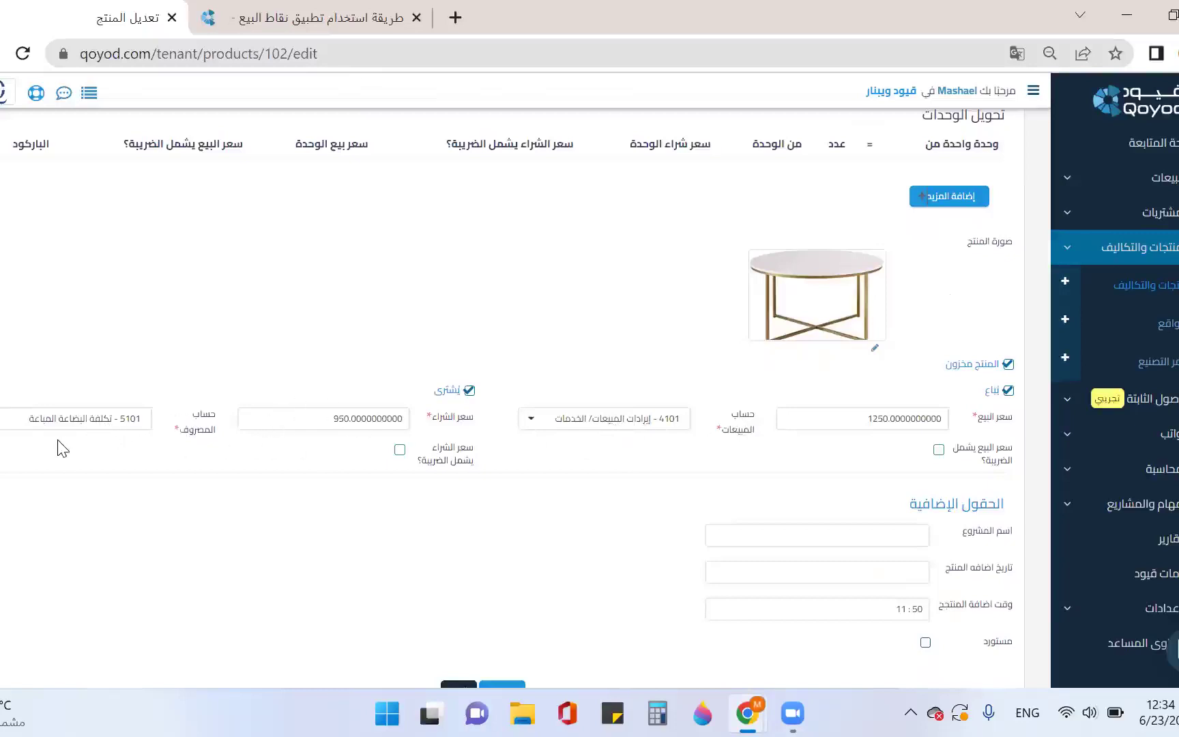
pyautogui.scroll(-2, 499, 432)
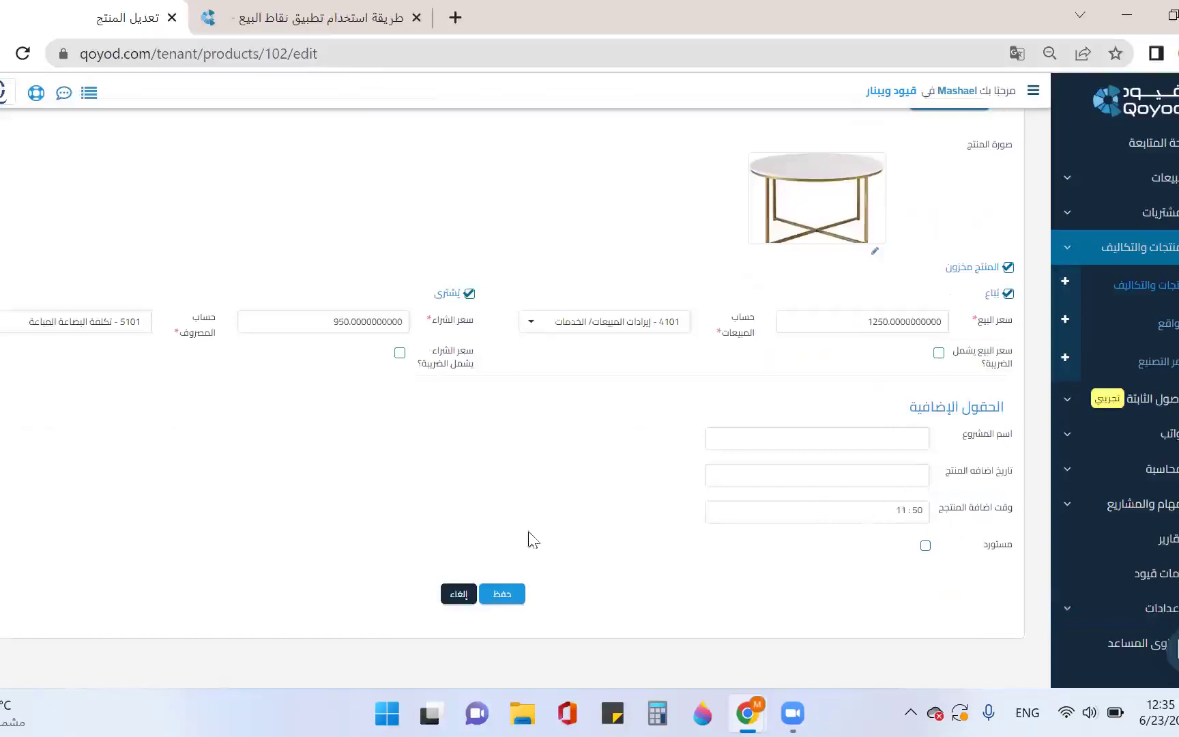
pyautogui.scroll(7, 481, 540)
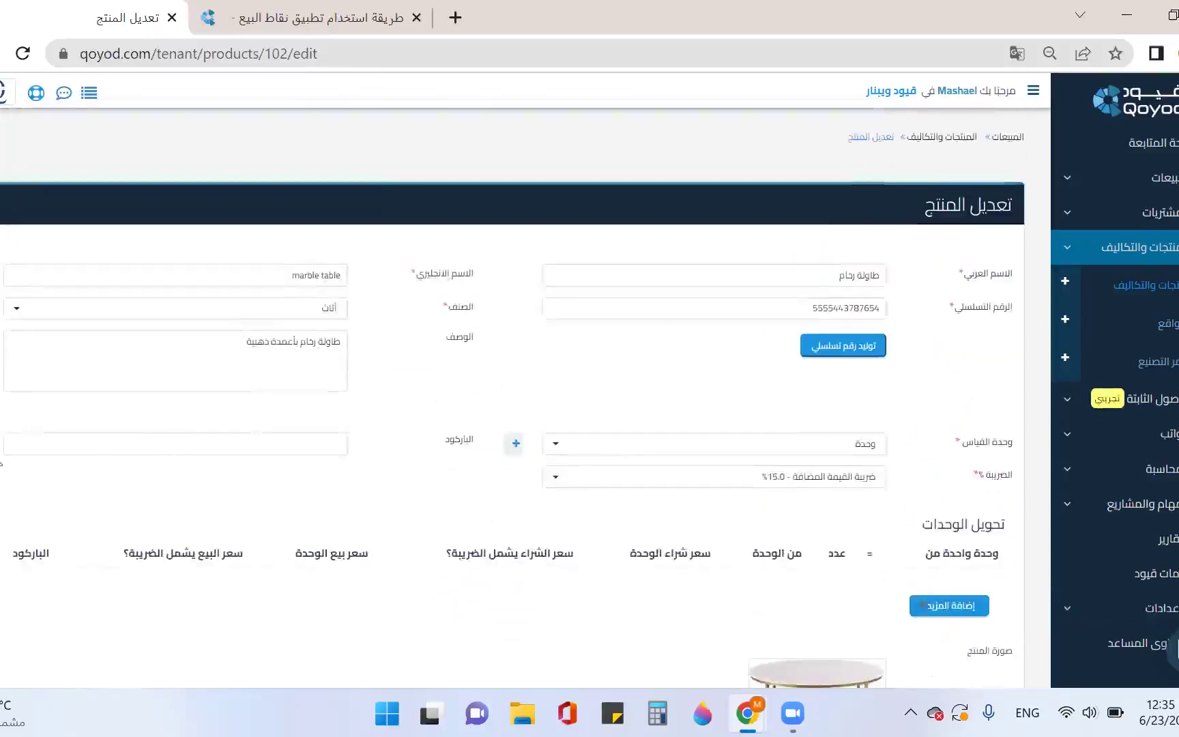
pyautogui.click(2, 451)
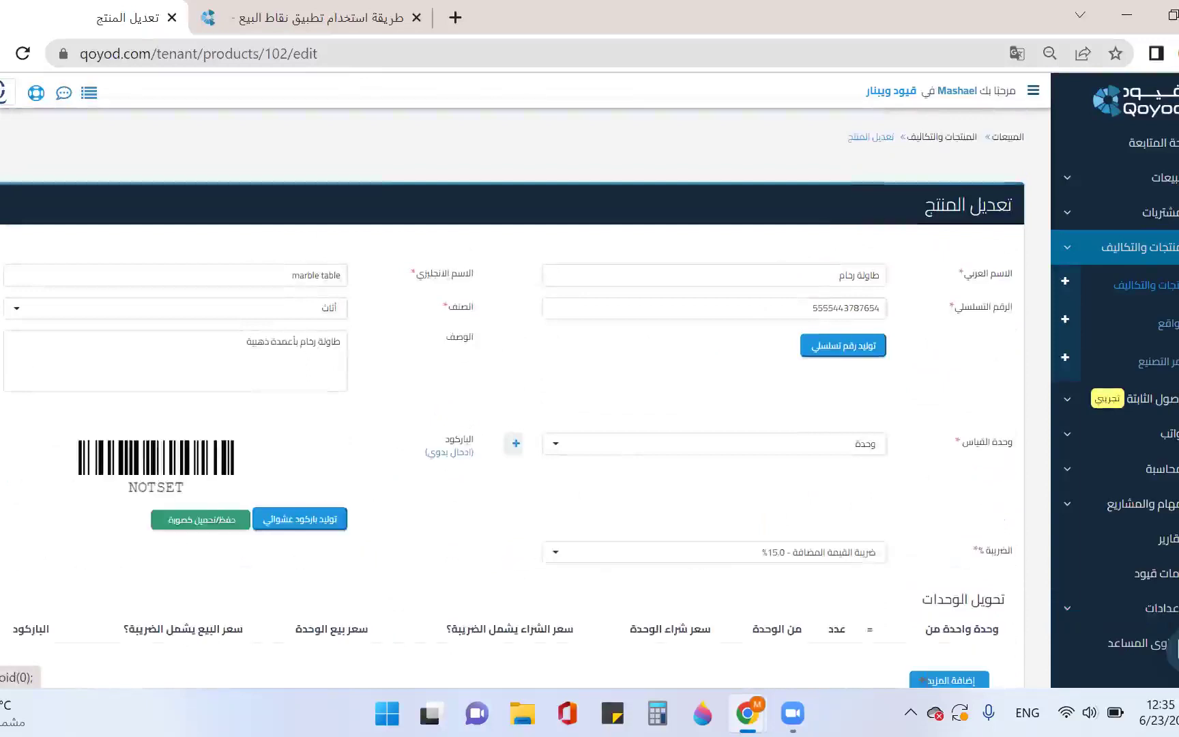
pyautogui.click(311, 522)
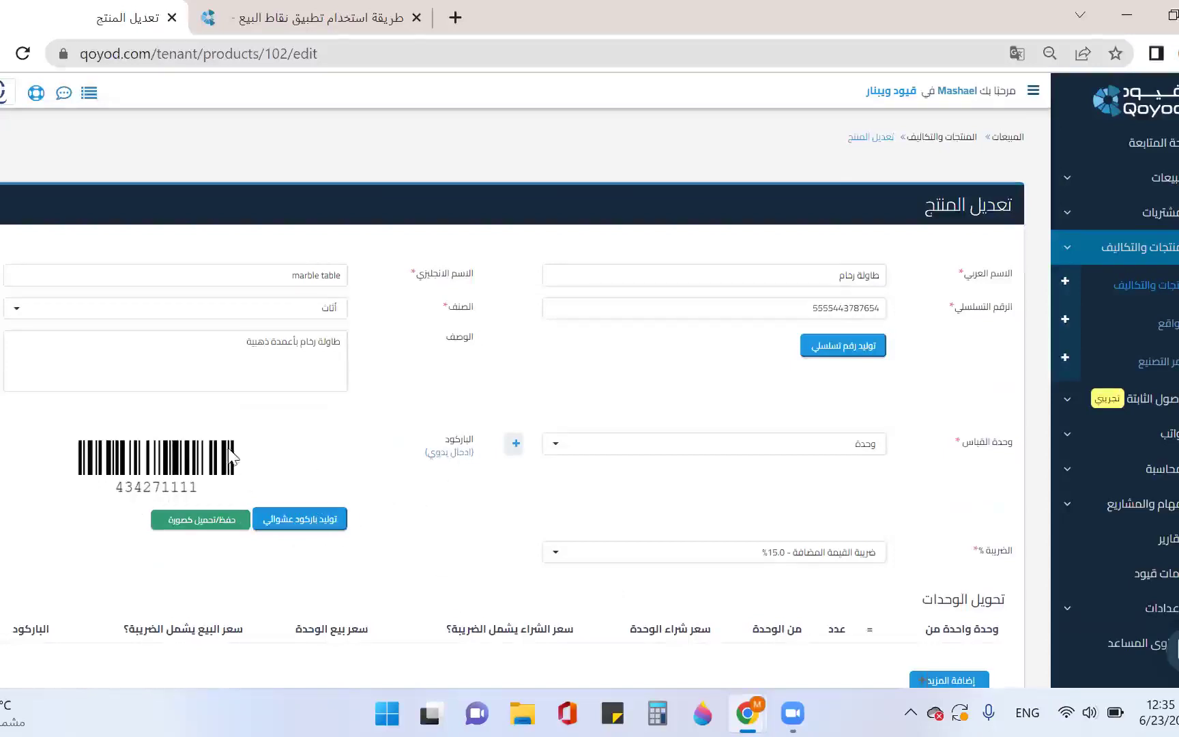
pyautogui.click(463, 452)
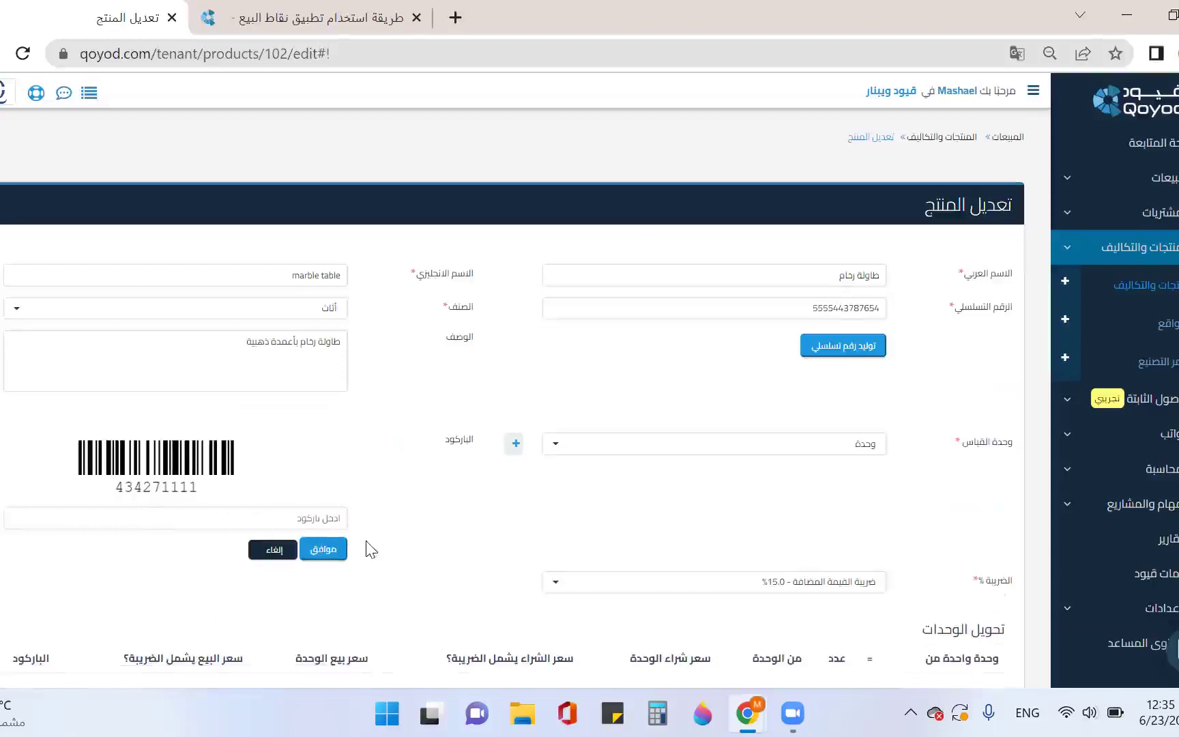
pyautogui.click(318, 517)
pyautogui.write('77')
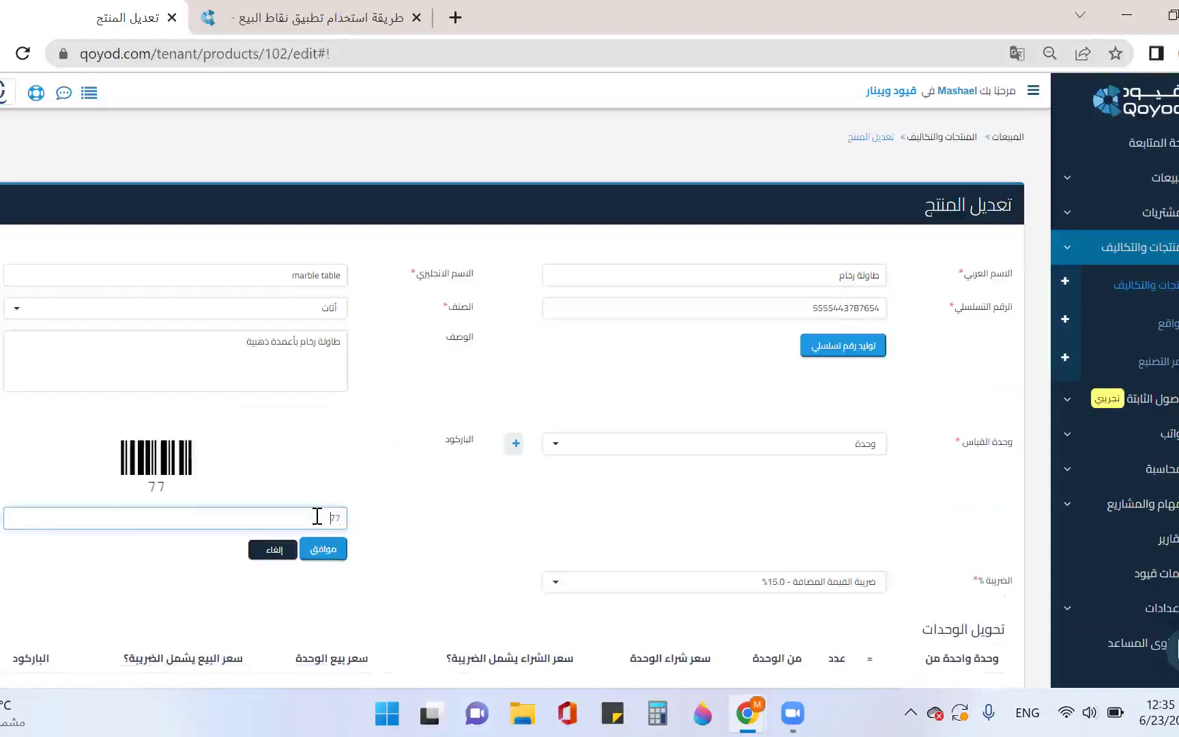
pyautogui.write('66519087')
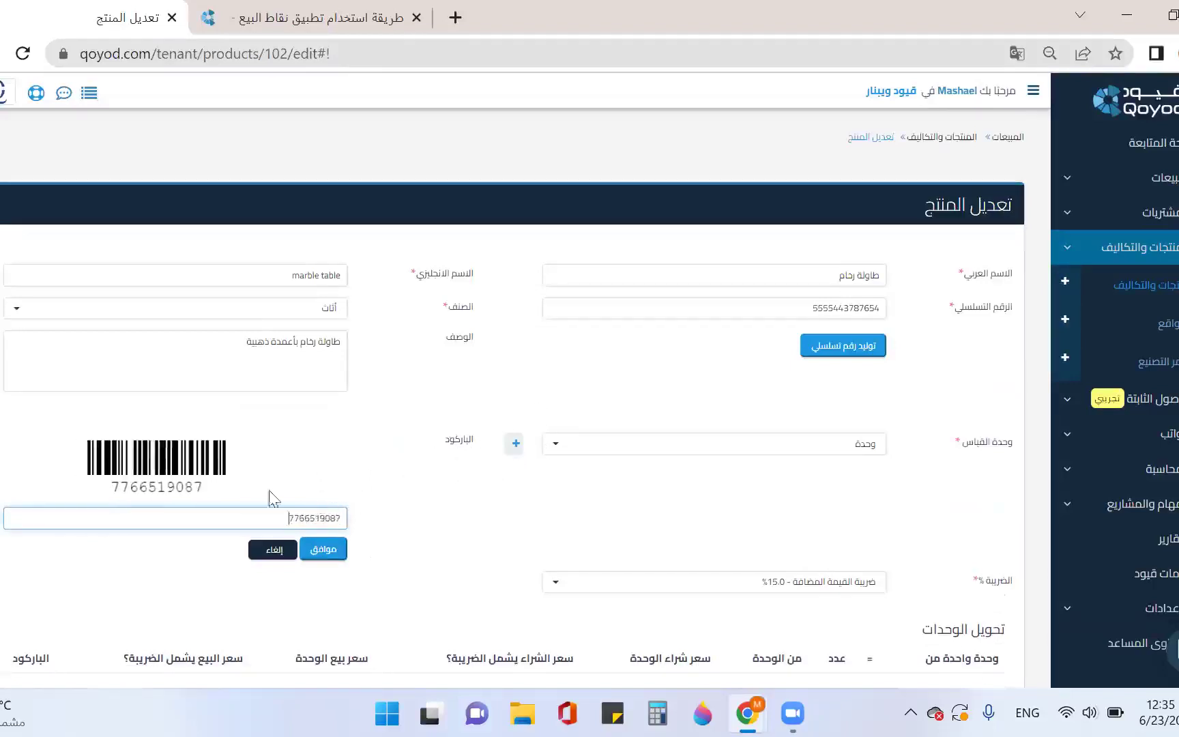
pyautogui.click(322, 550)
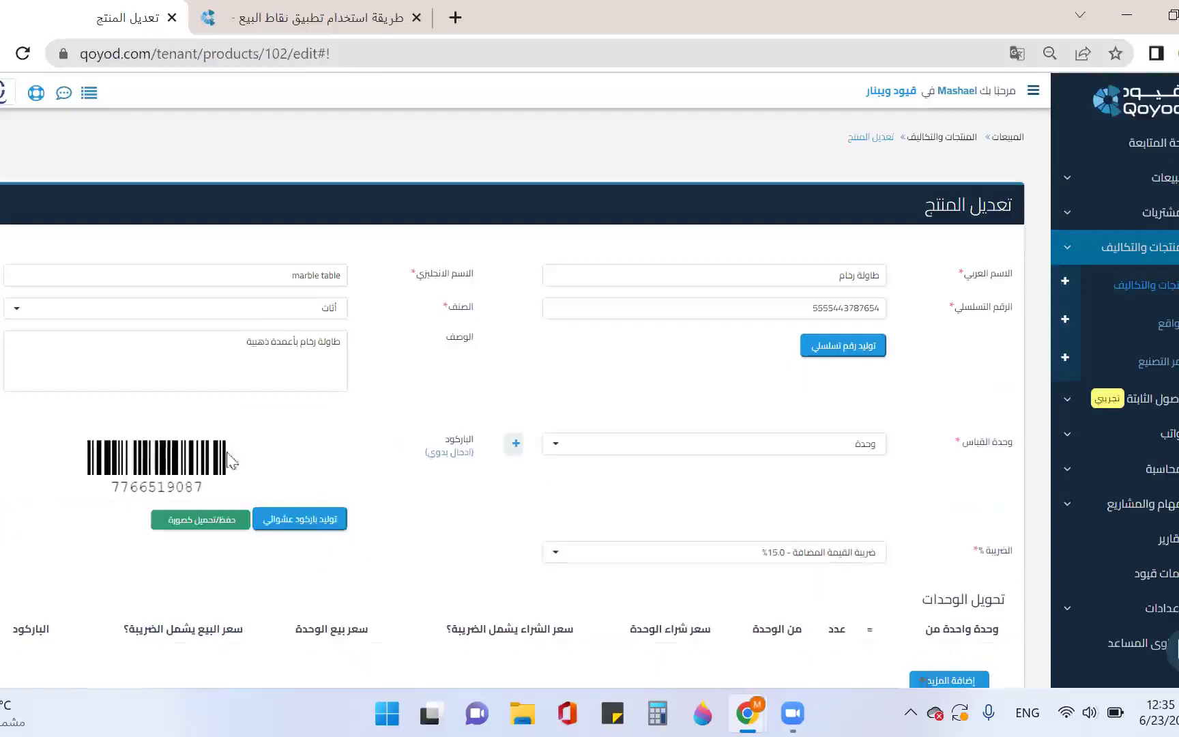
pyautogui.click(212, 526)
pyautogui.scroll(-10, 221, 503)
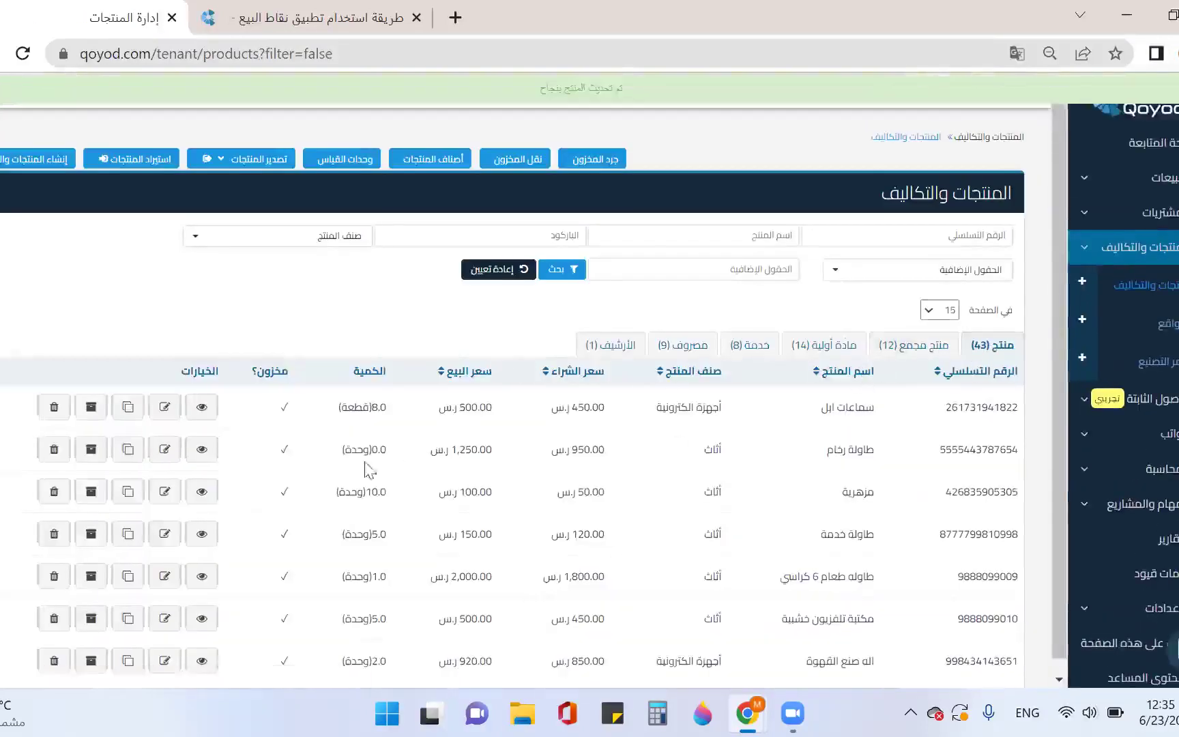
# Download the marble table's barcode label as a PNG from its details page, view it, and close the viewer
pyautogui.click(201, 452)
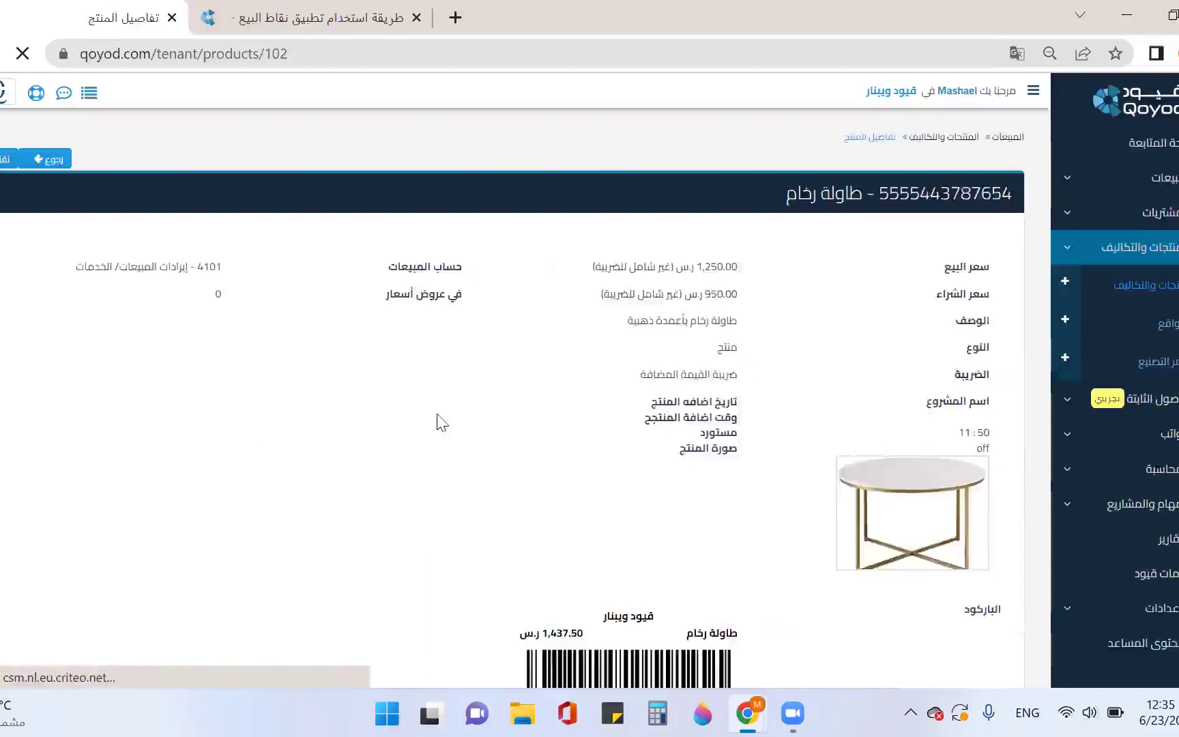
pyautogui.scroll(-5, 441, 421)
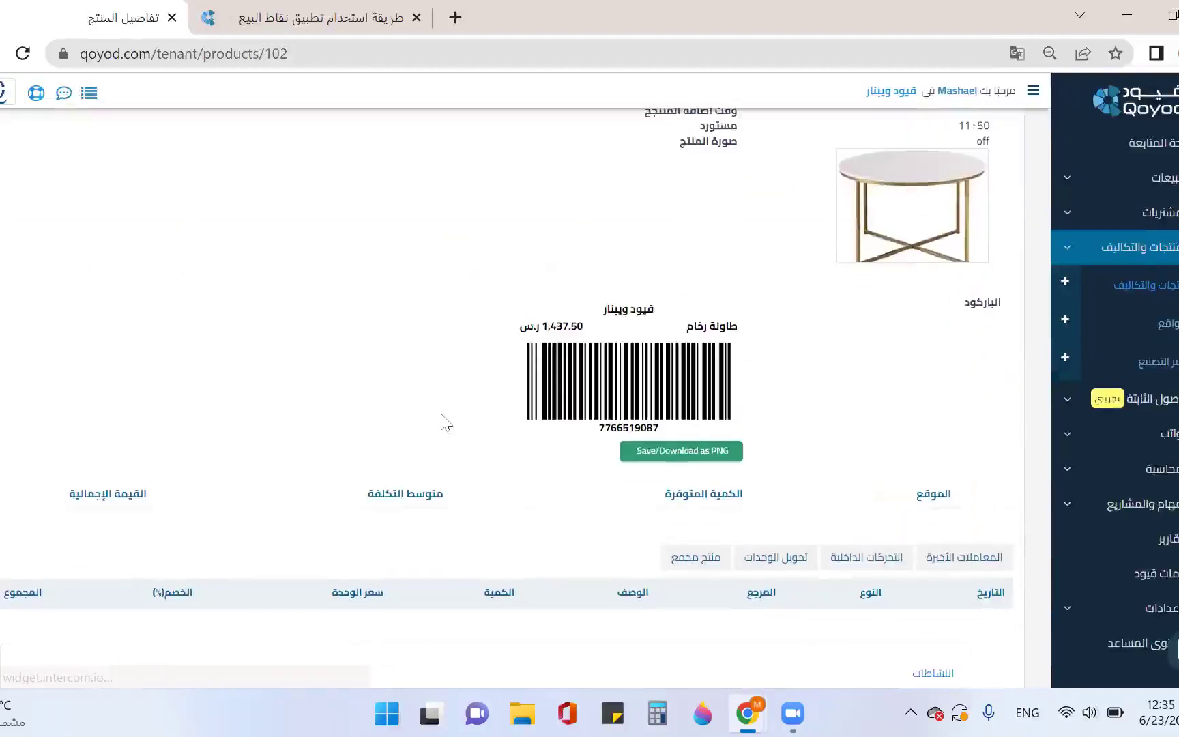
pyautogui.click(690, 455)
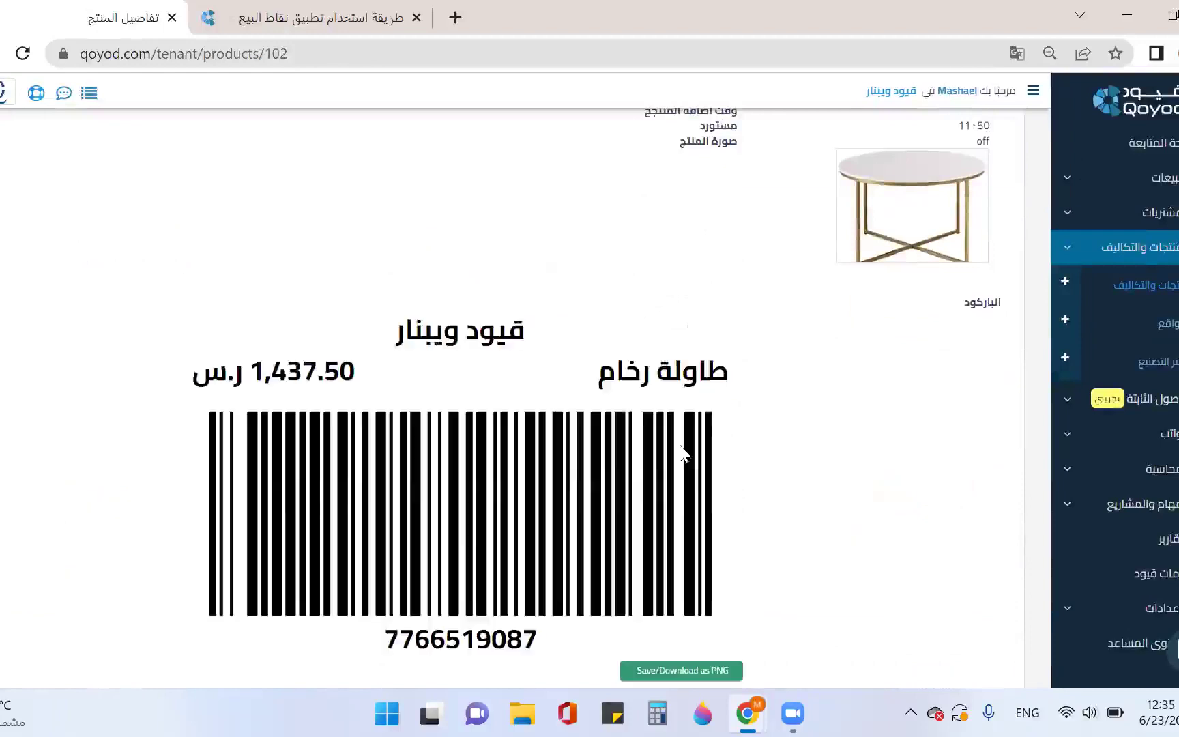
pyautogui.scroll(-5, 685, 457)
pyautogui.scroll(3, 743, 318)
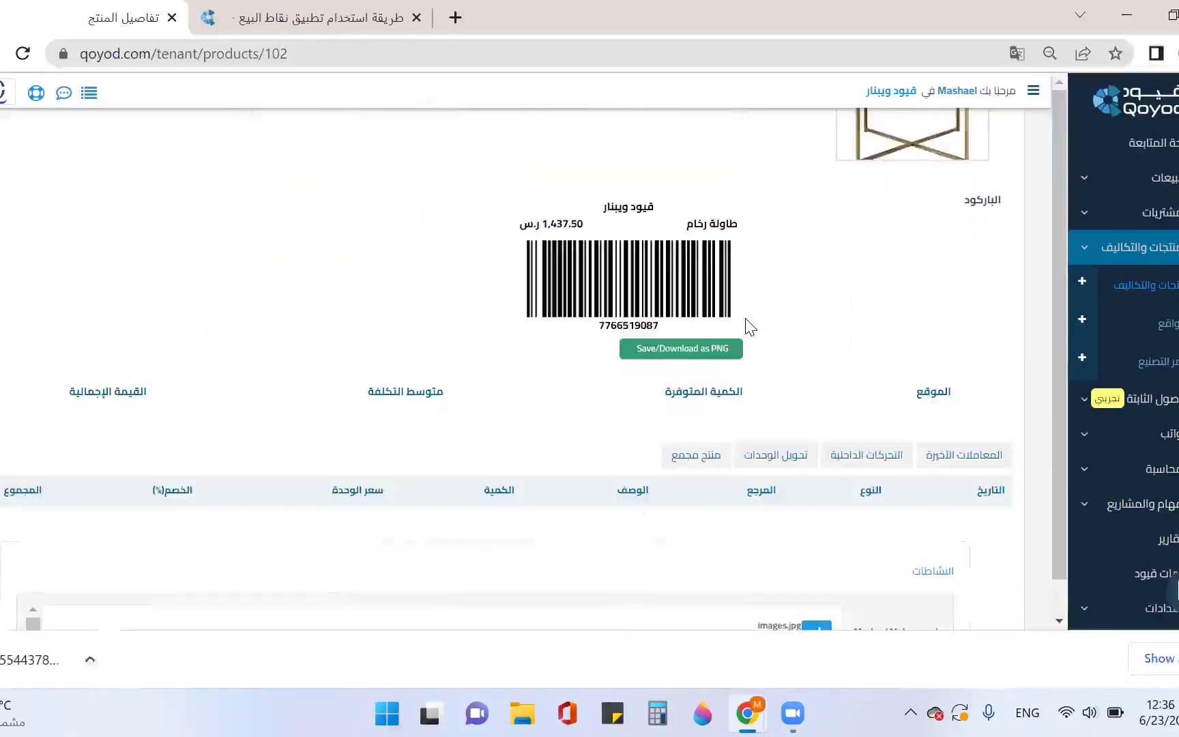
pyautogui.click(157, 659)
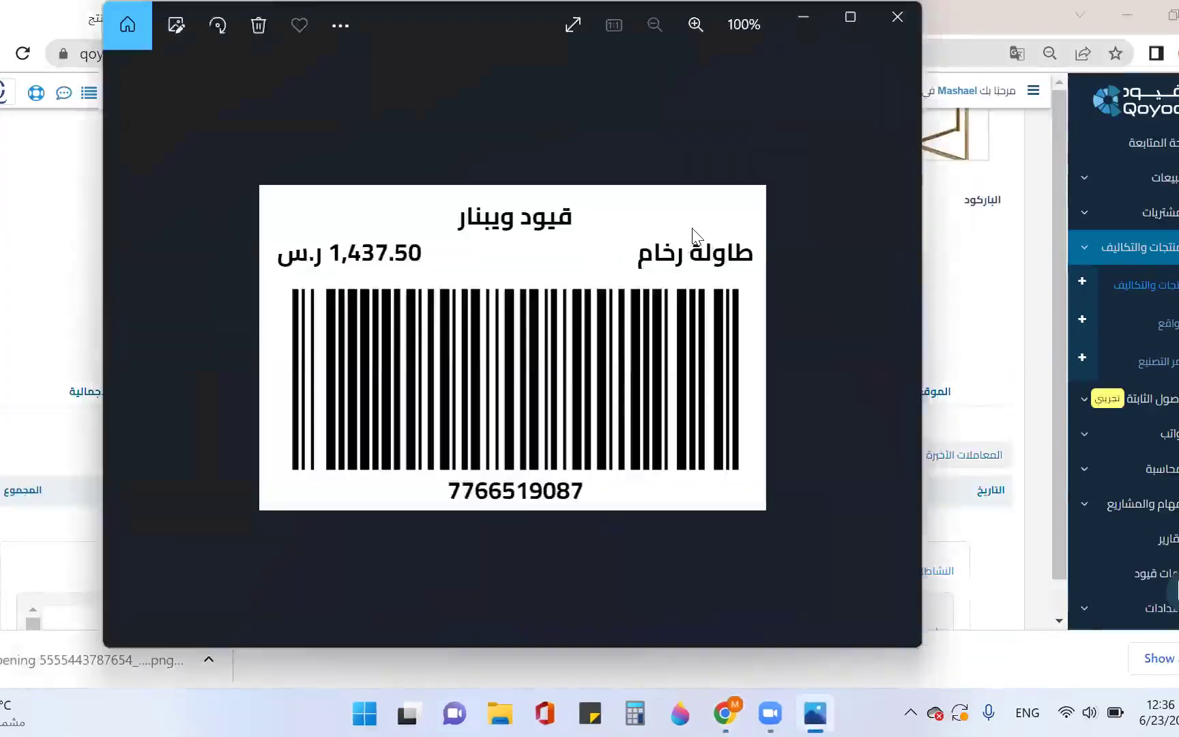
pyautogui.click(887, 26)
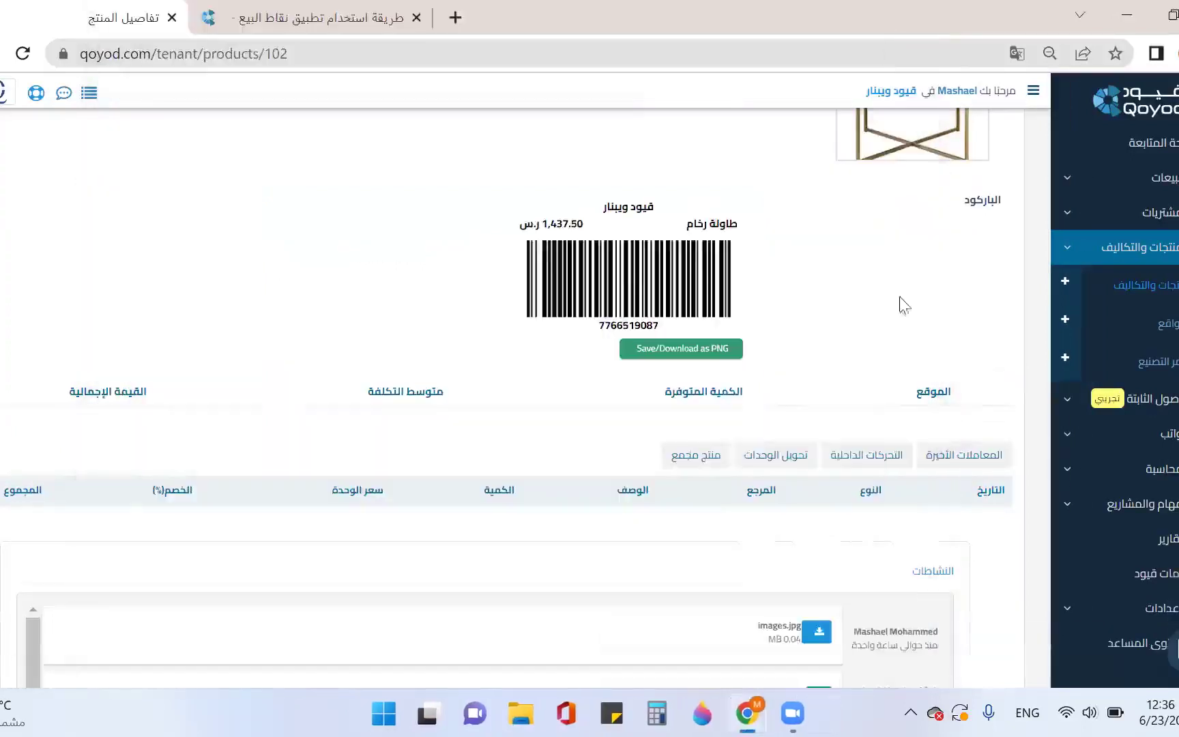
# Collapse Products and Costs, expand Sales, and open the Customers list
pyautogui.click(1134, 260)
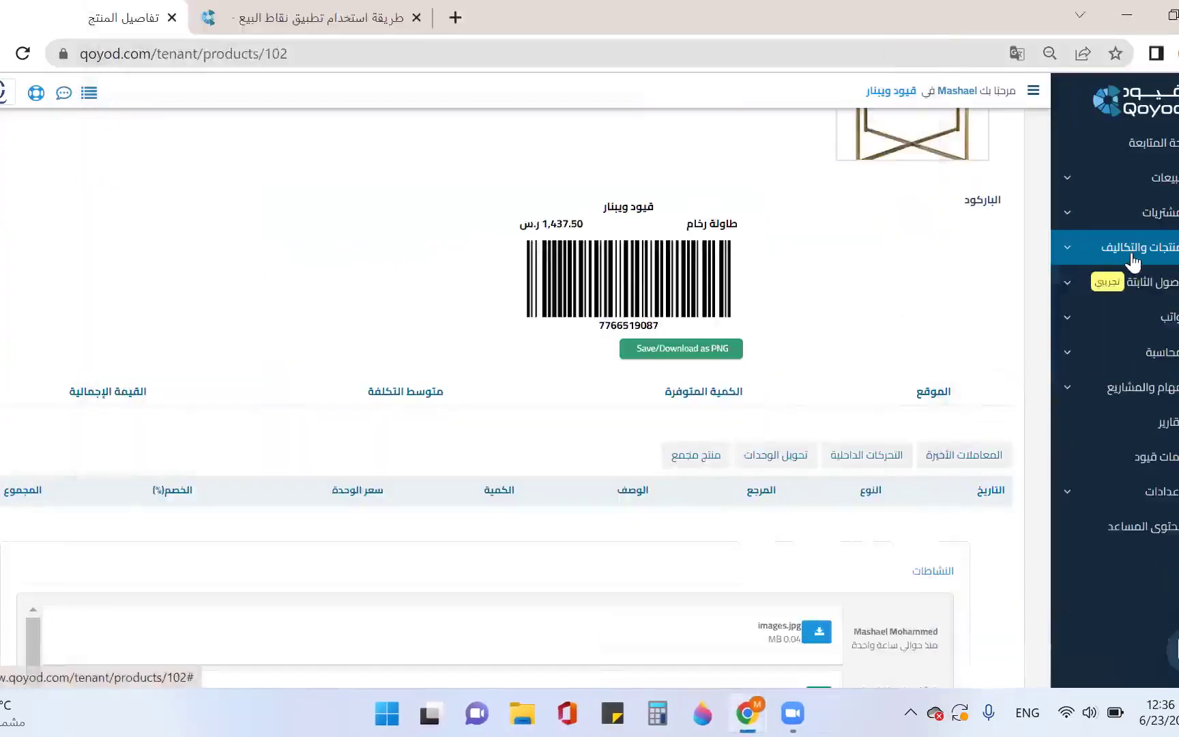
pyautogui.click(1134, 259)
pyautogui.click(1132, 256)
pyautogui.click(1125, 193)
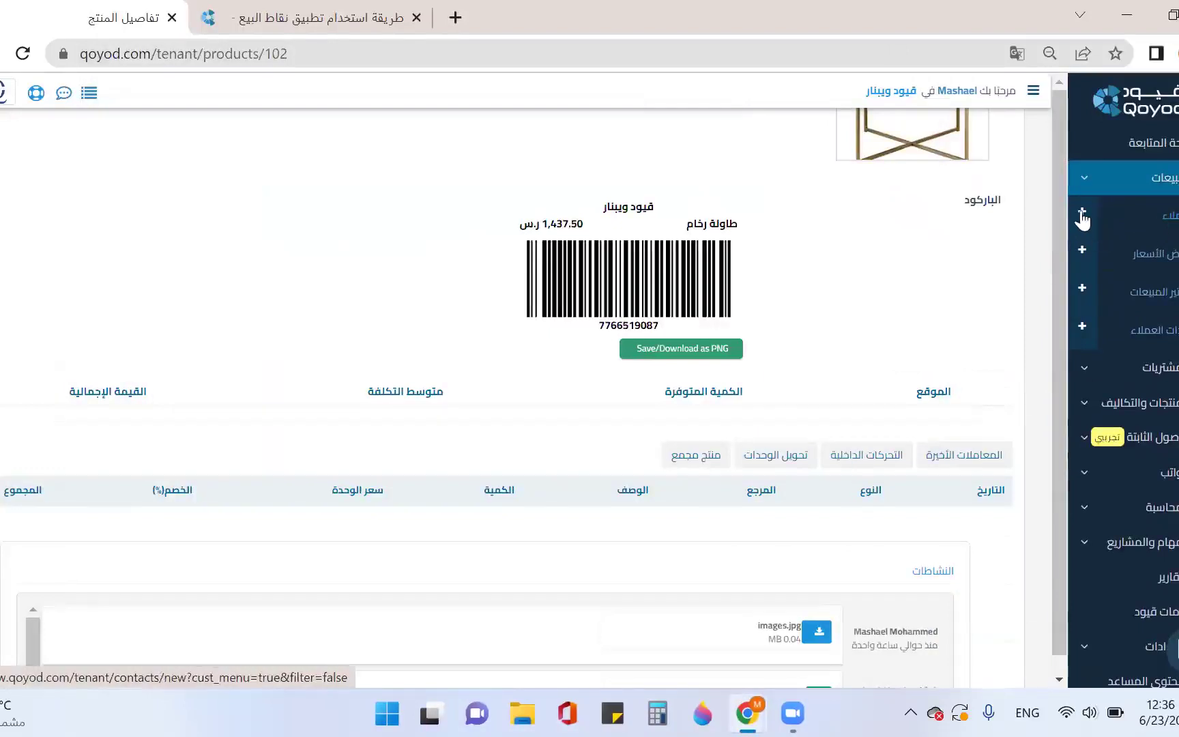
pyautogui.click(1170, 215)
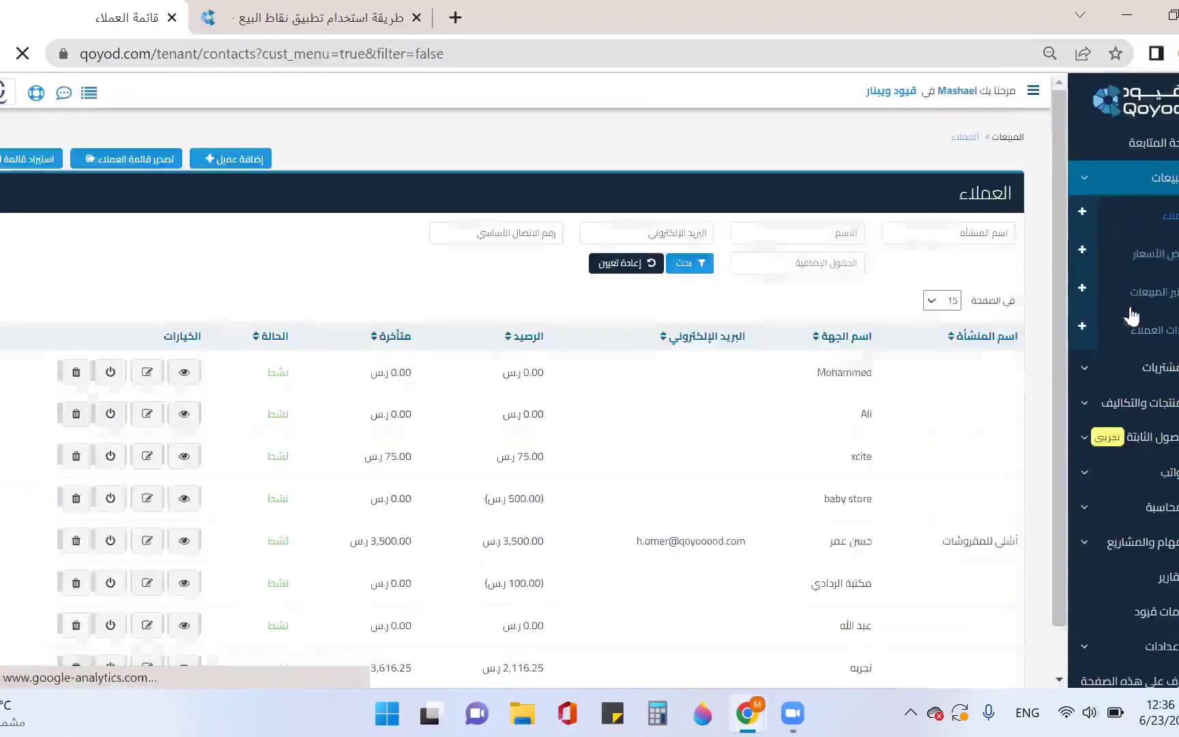
pyautogui.scroll(-8, 726, 477)
pyautogui.scroll(5, 728, 477)
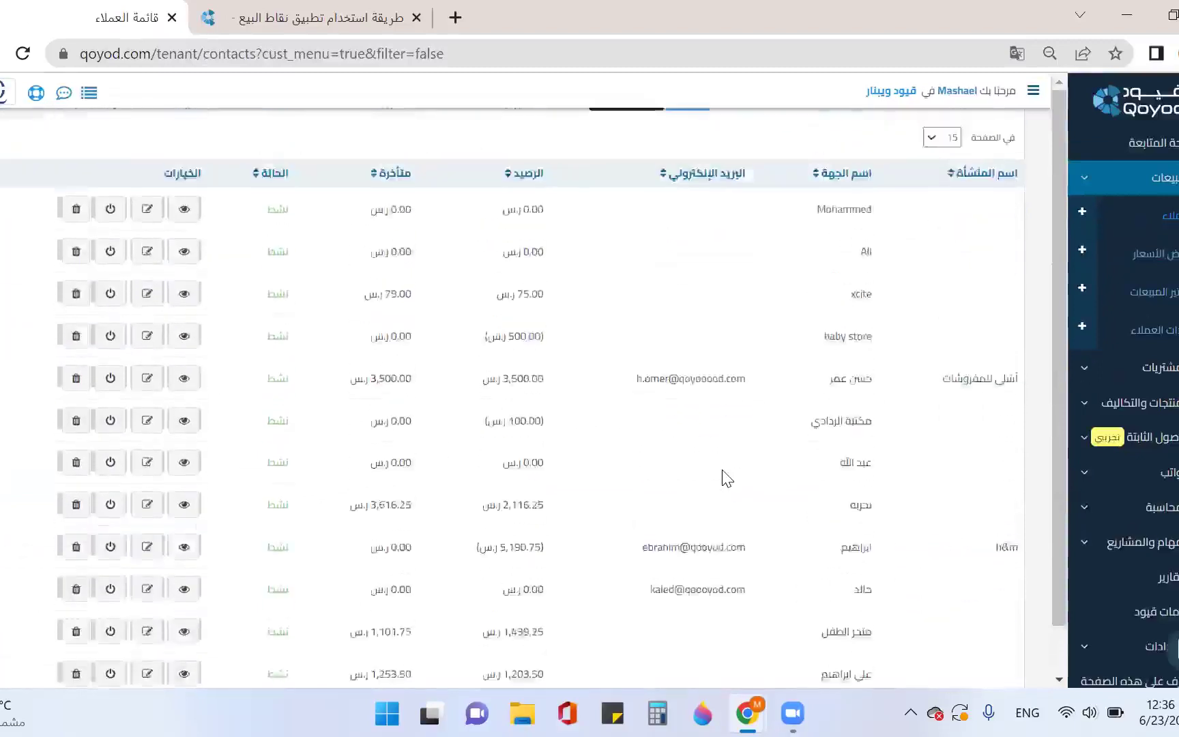
pyautogui.scroll(3, 727, 477)
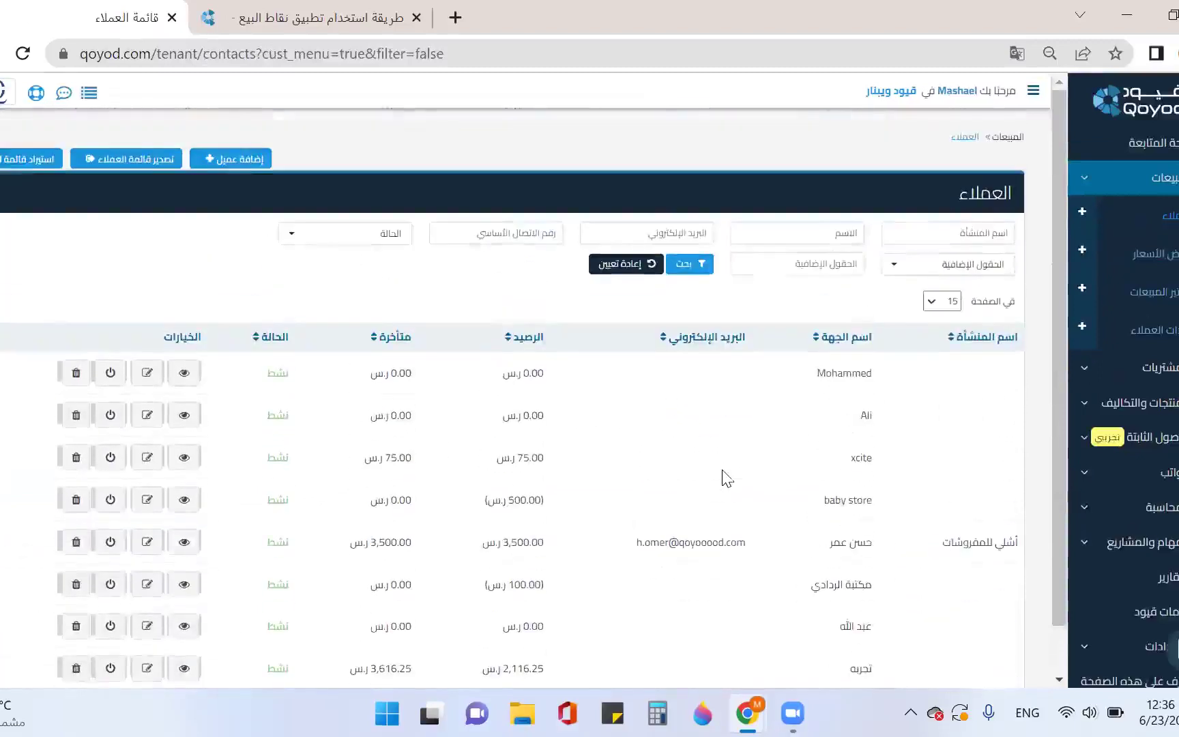
# Start a new customer named عميل نقدي, leaving it marked as a POS customer
pyautogui.click(225, 162)
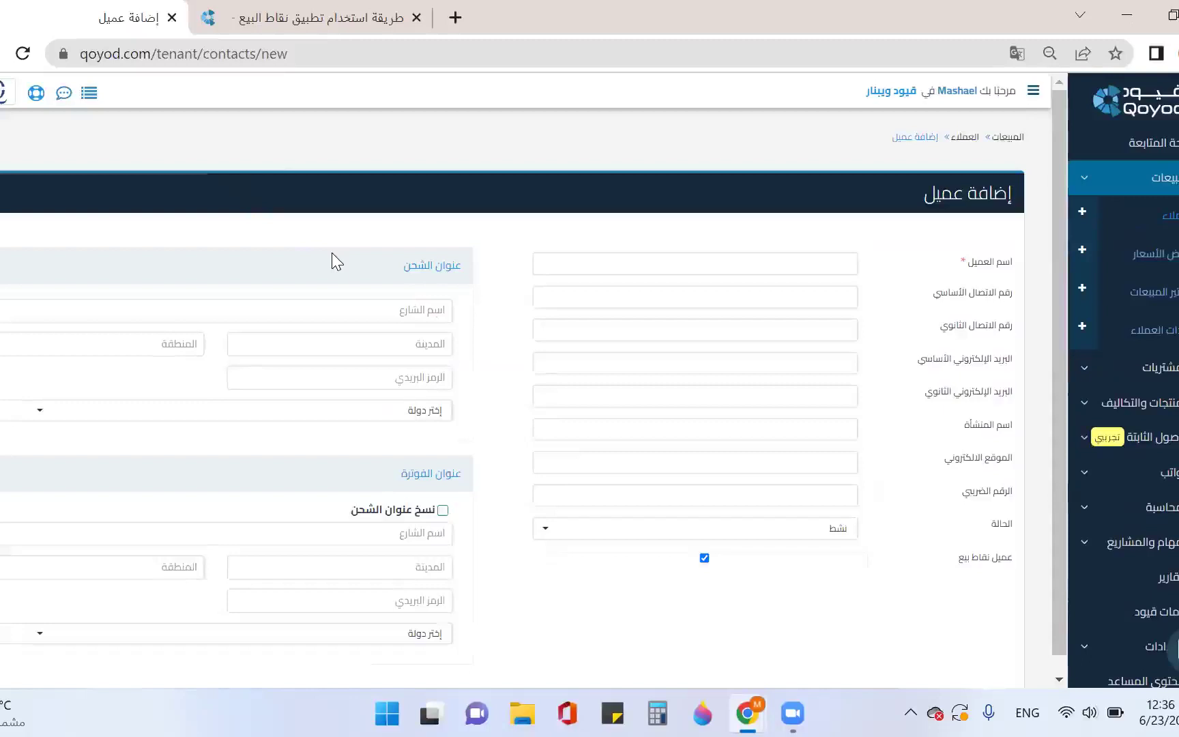
pyautogui.click(610, 268)
pyautogui.press('BackSpace')
pyautogui.write('عميل نقدى')
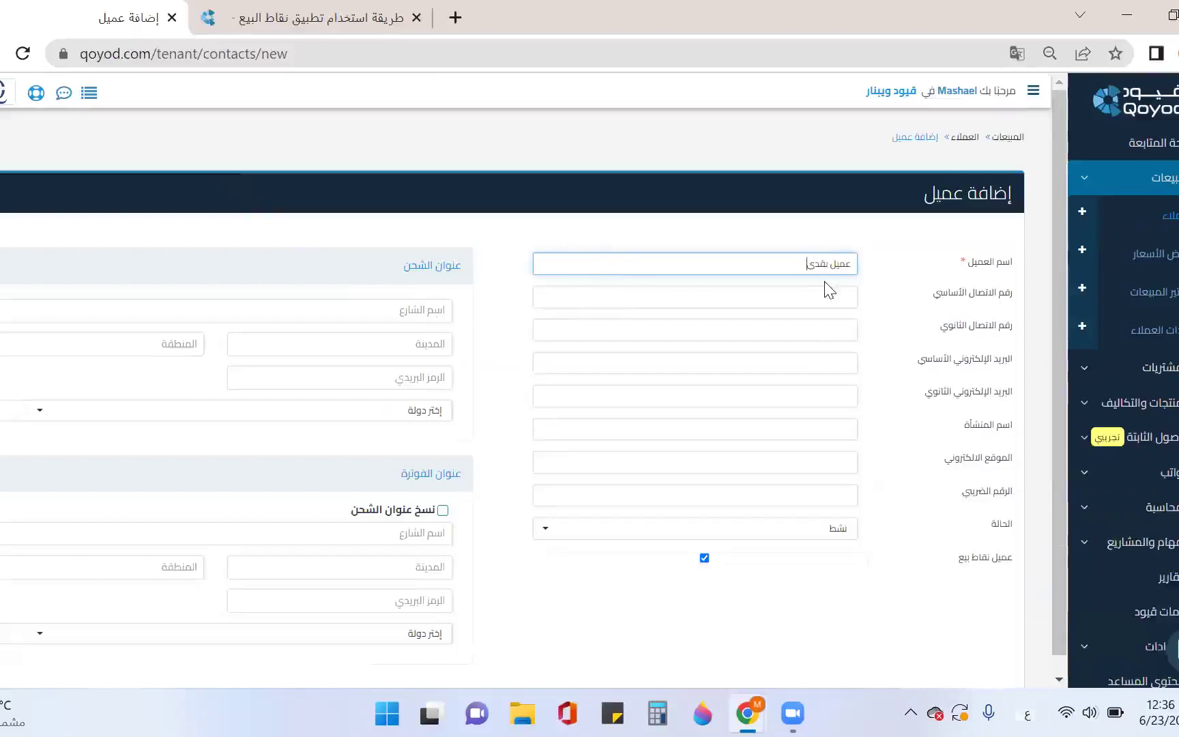
pyautogui.scroll(-3, 822, 290)
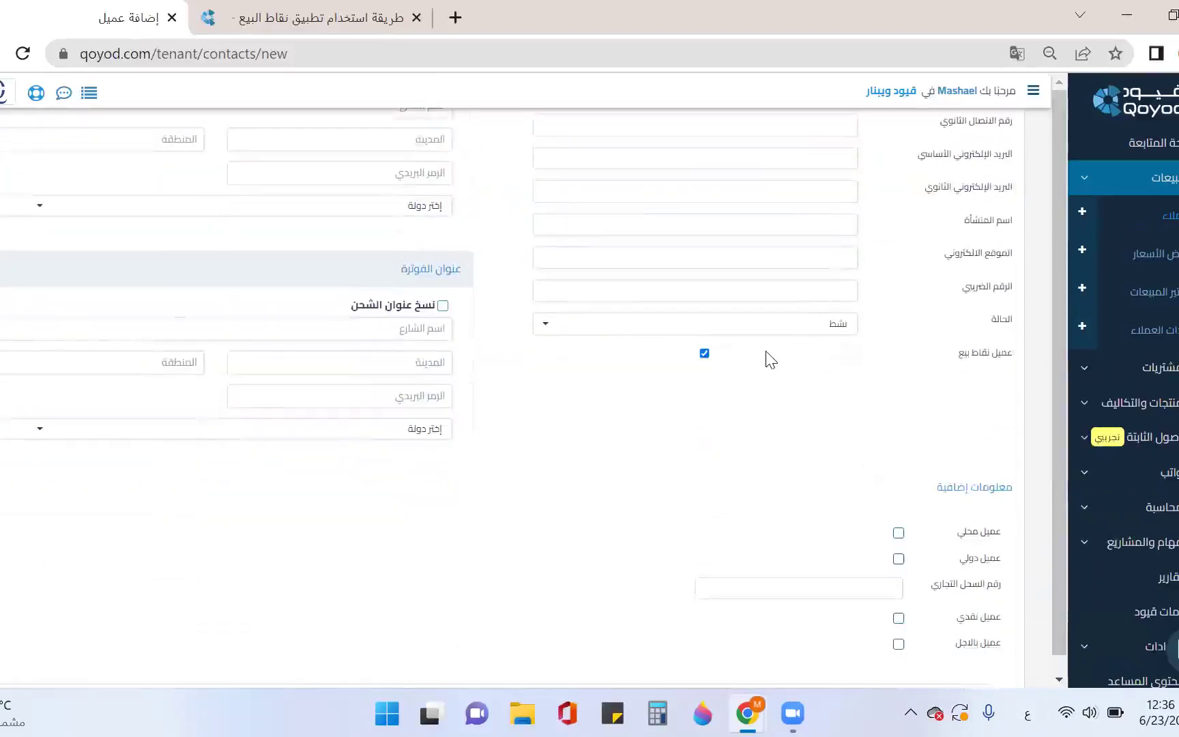
pyautogui.scroll(2, 769, 359)
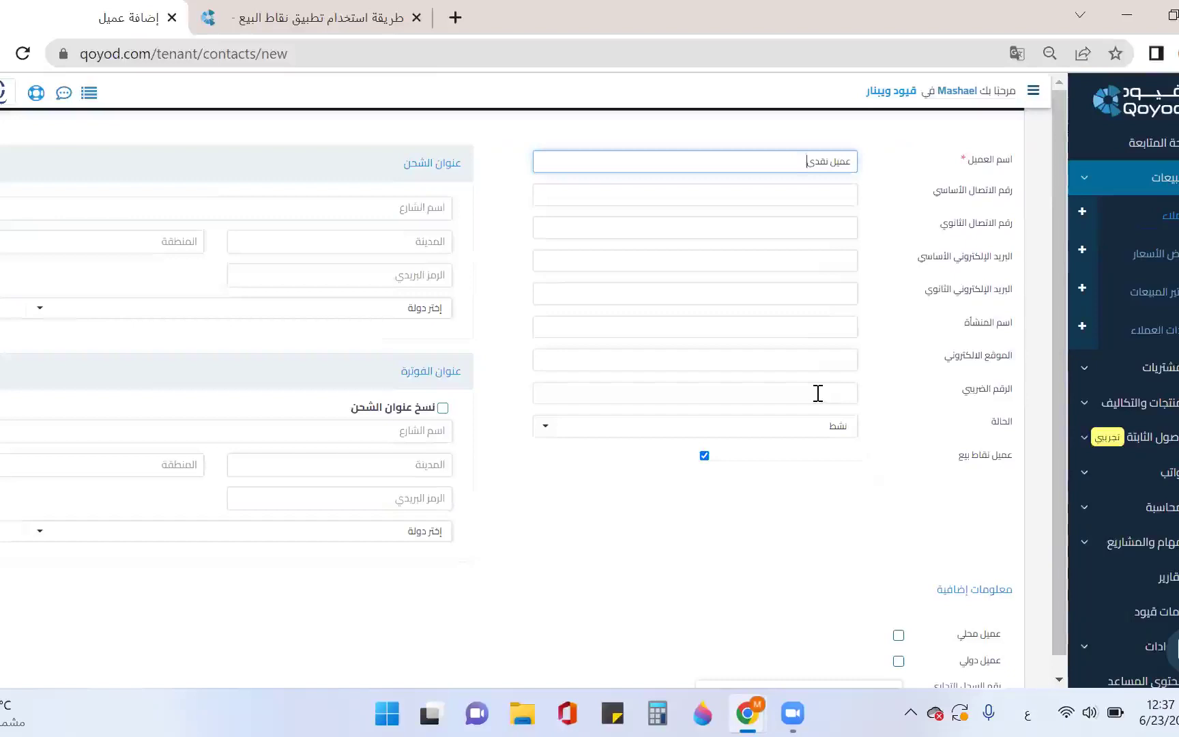
pyautogui.scroll(-5, 817, 393)
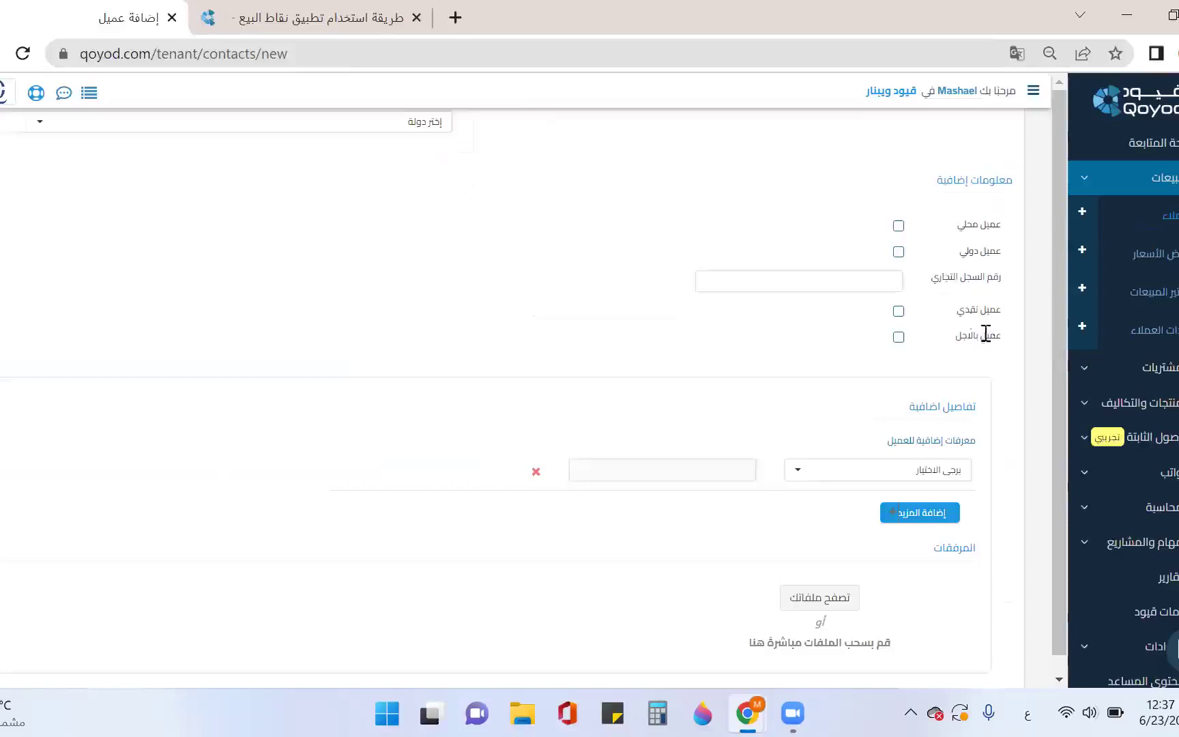
pyautogui.scroll(-1, 1126, 519)
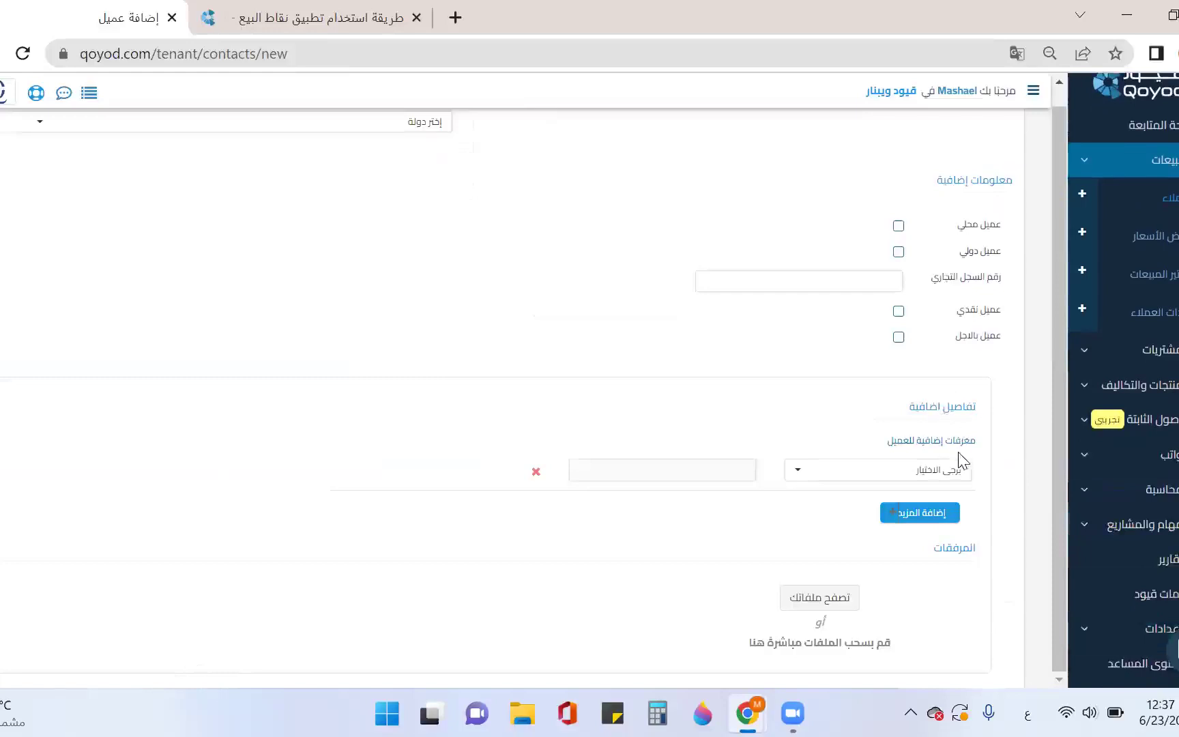
pyautogui.click(929, 471)
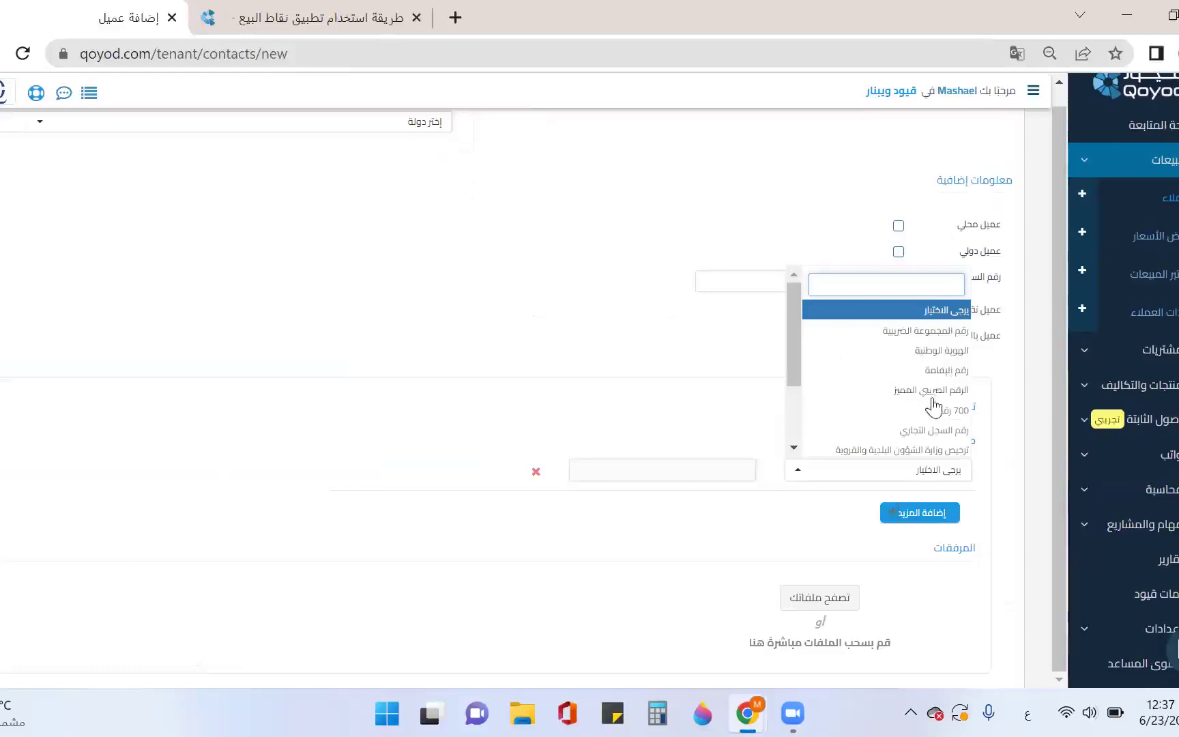
# Dismiss the identifier type list without choosing and save the customer عميل نقدي
pyautogui.scroll(-3, 882, 426)
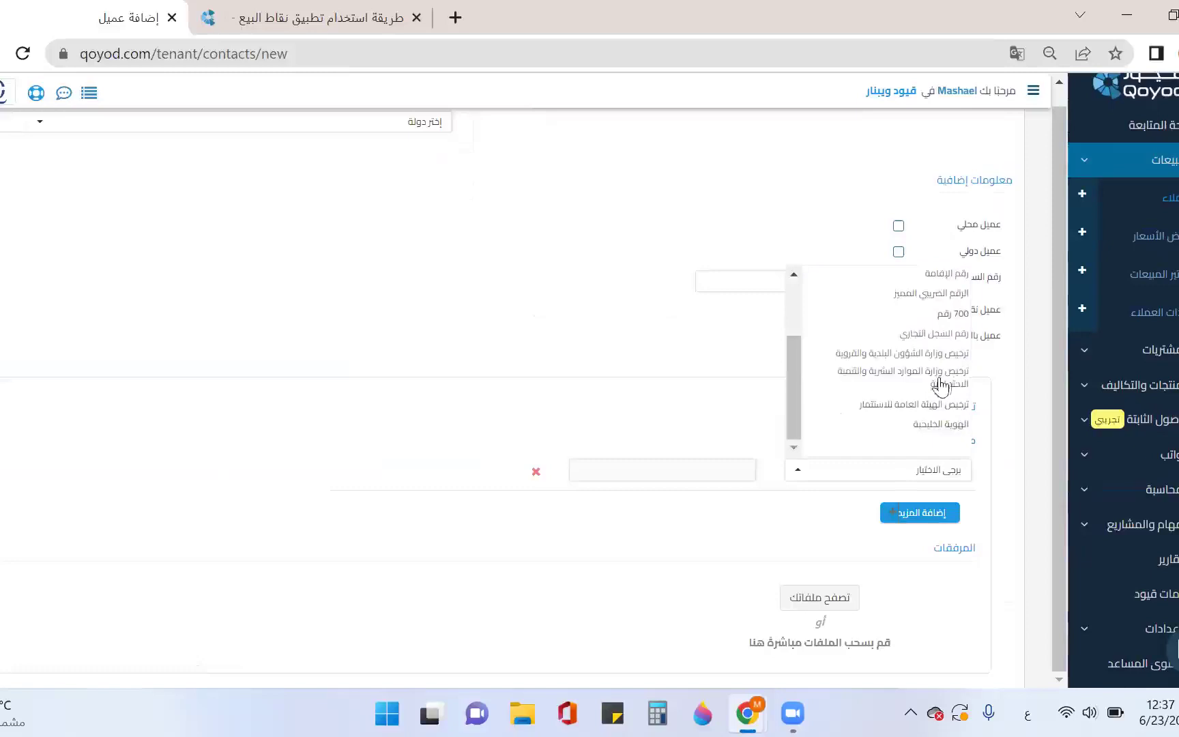
pyautogui.scroll(-2, 894, 416)
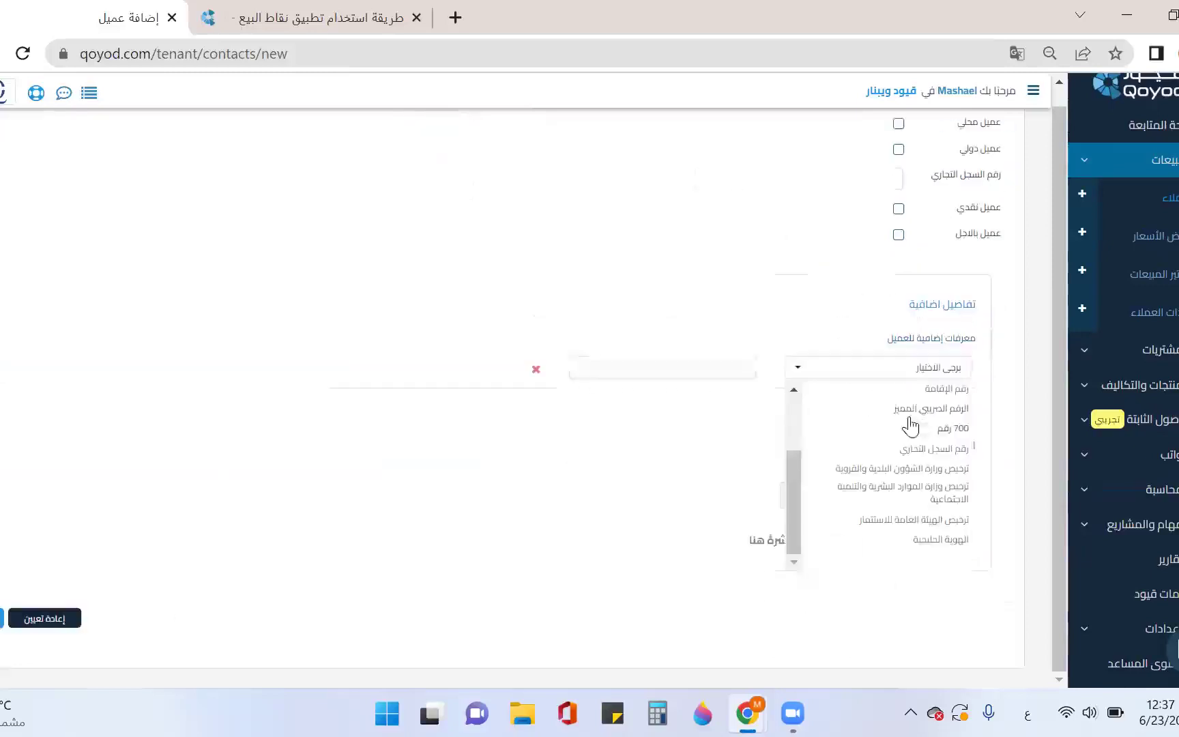
pyautogui.scroll(-1, 931, 487)
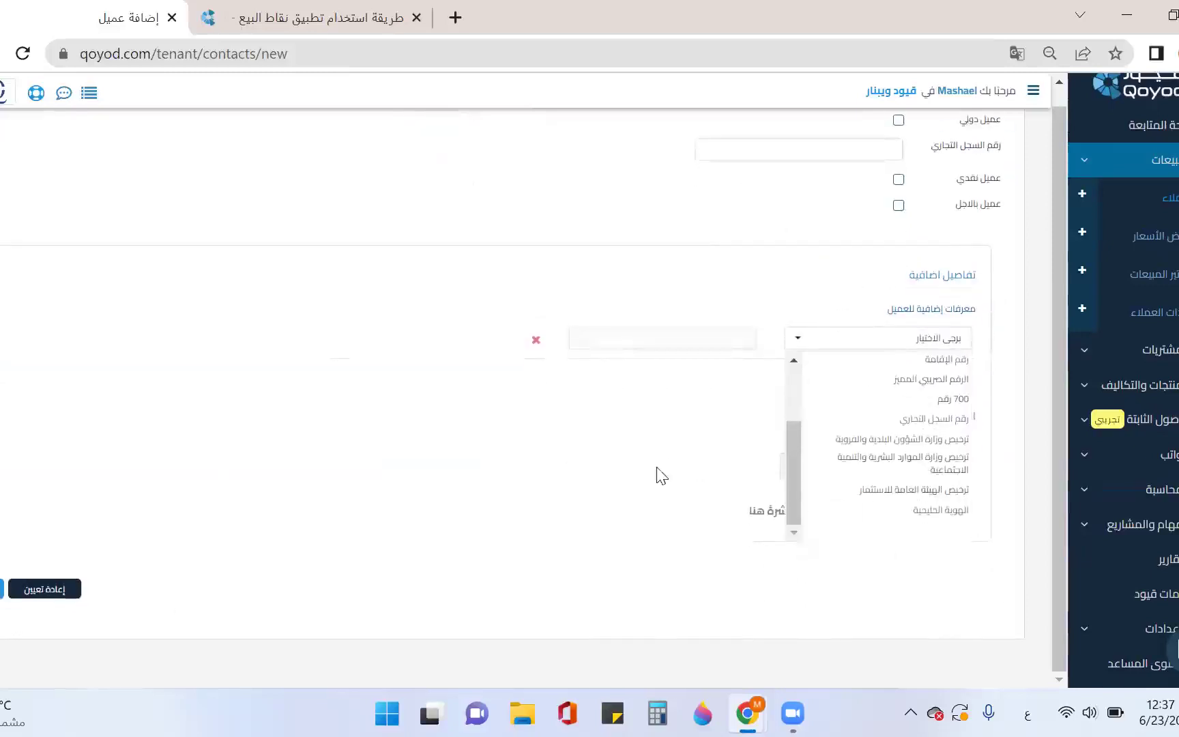
pyautogui.click(661, 476)
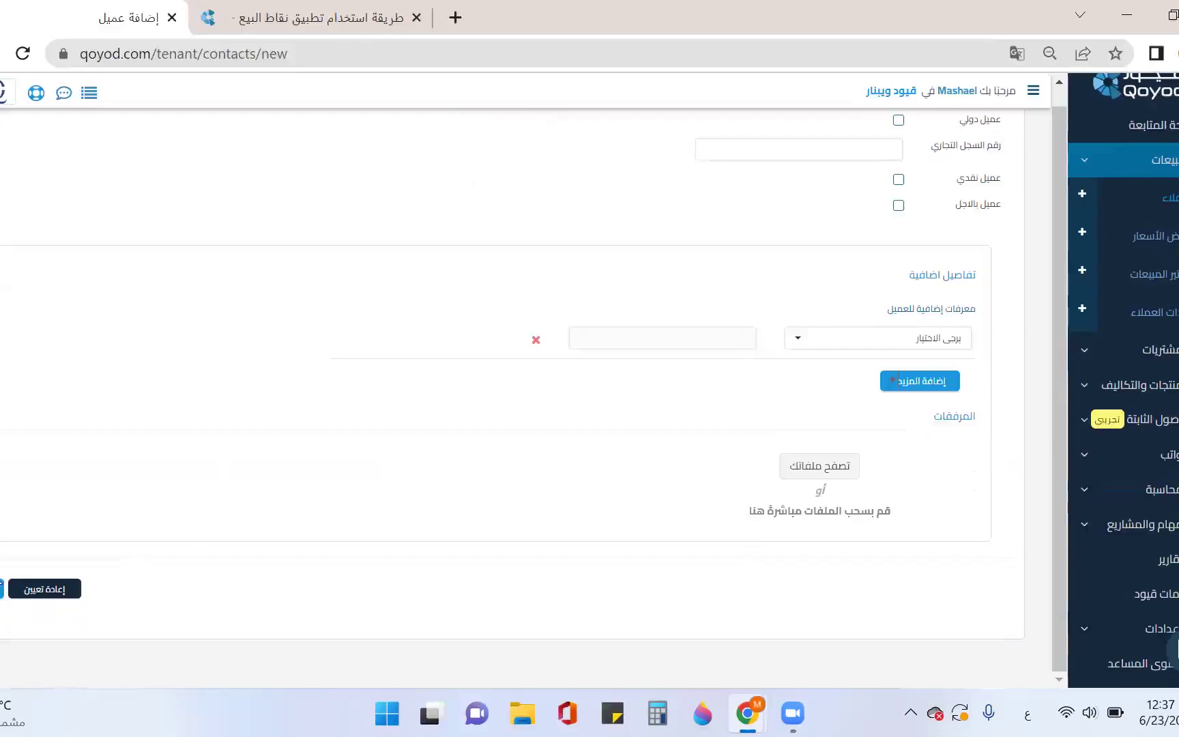
pyautogui.click(2, 591)
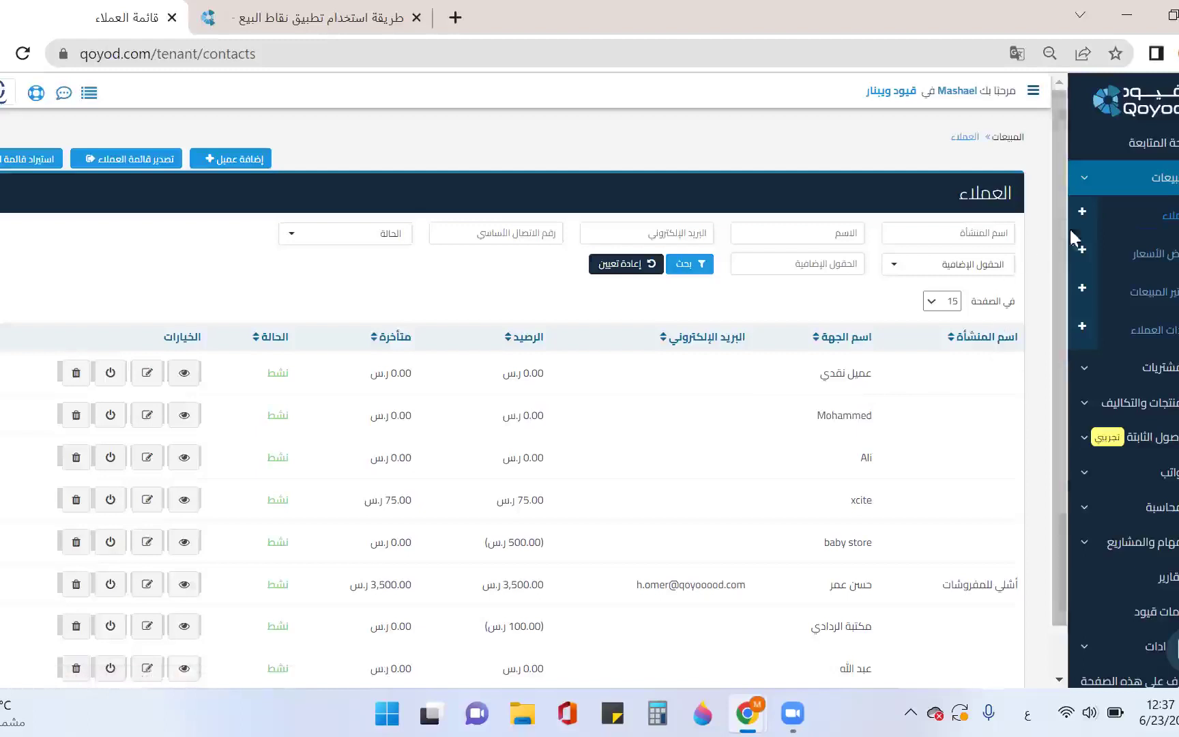
# Collapse Sales, expand Settings, and go to the Users page
pyautogui.click(1127, 185)
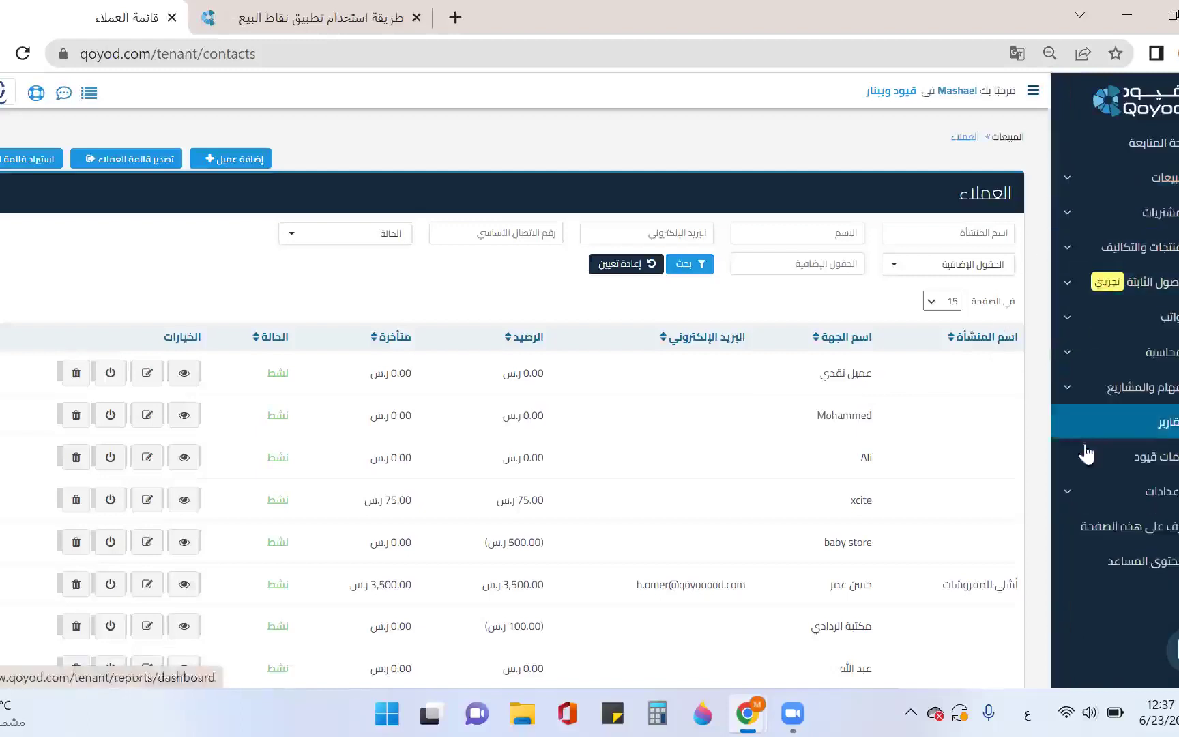
pyautogui.click(1108, 490)
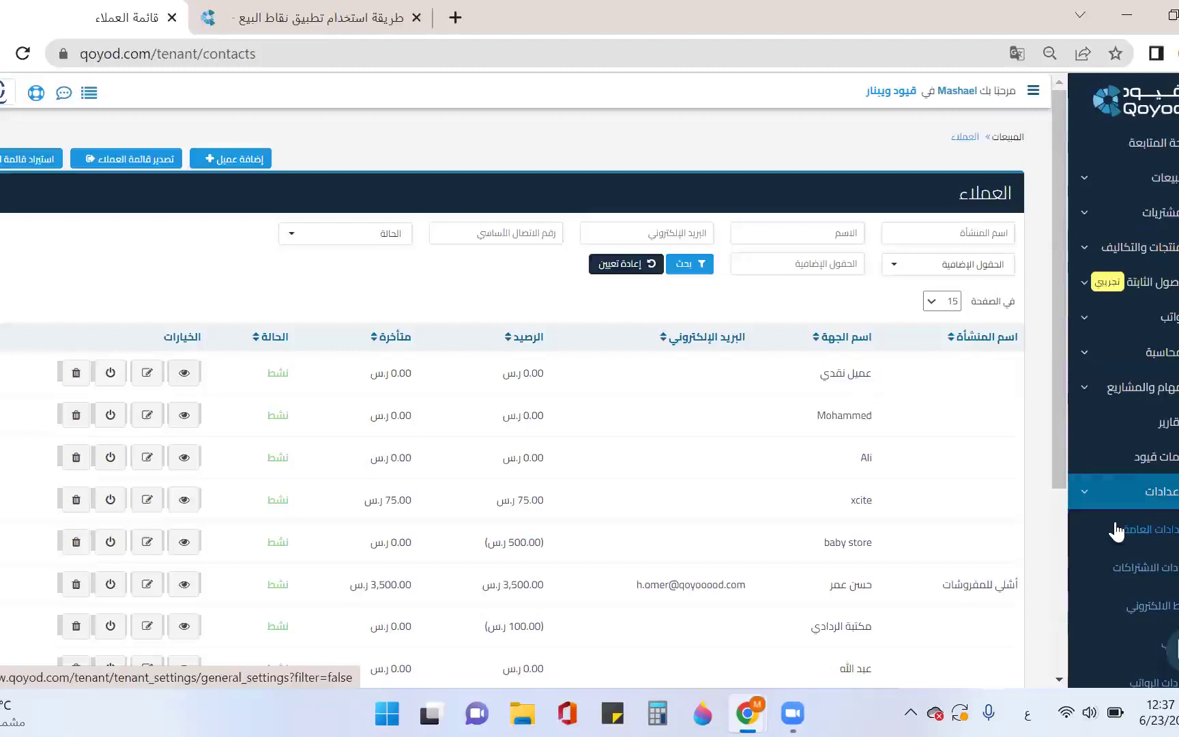
pyautogui.scroll(-4, 1116, 531)
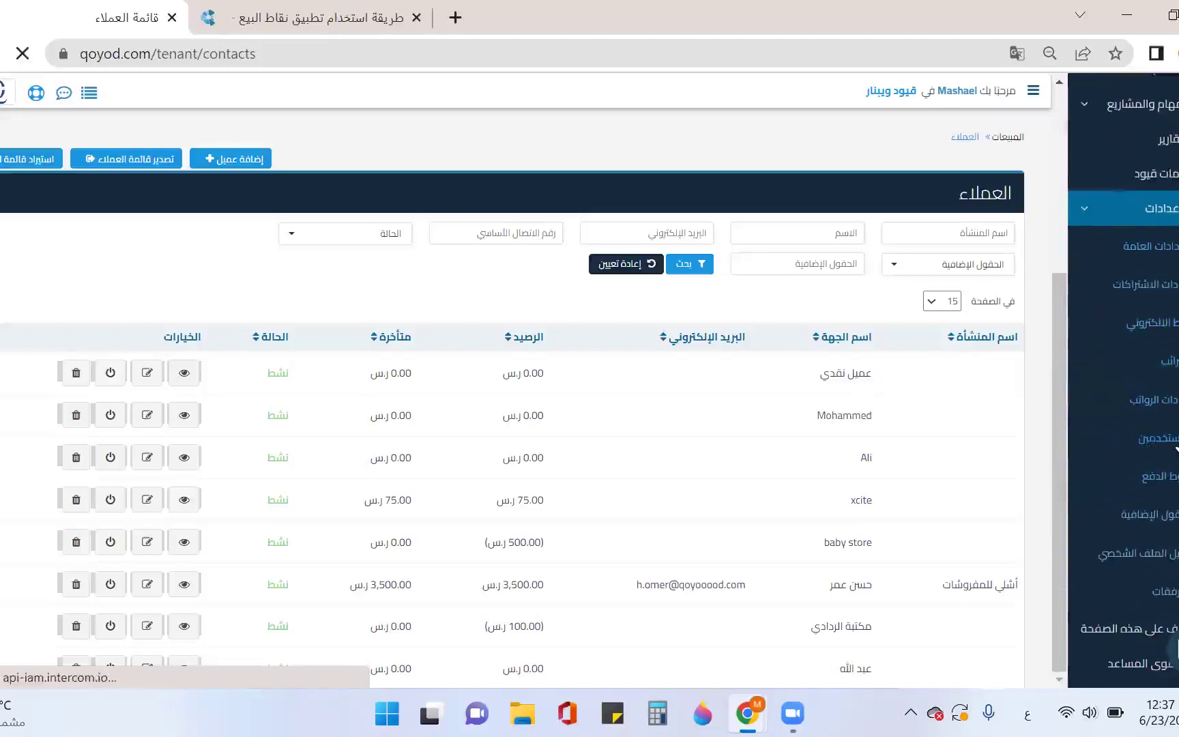
pyautogui.click(1175, 441)
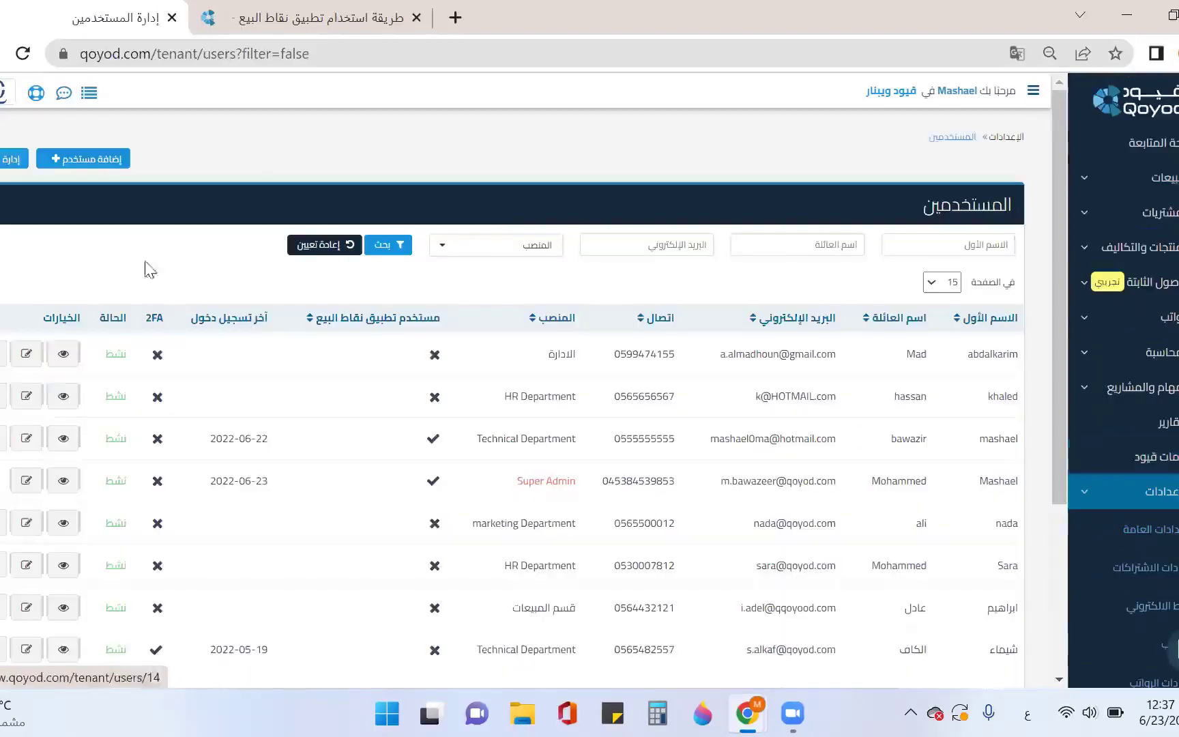
# Look over the new-user form, including the POS app user option, then return to the users list
pyautogui.click(89, 164)
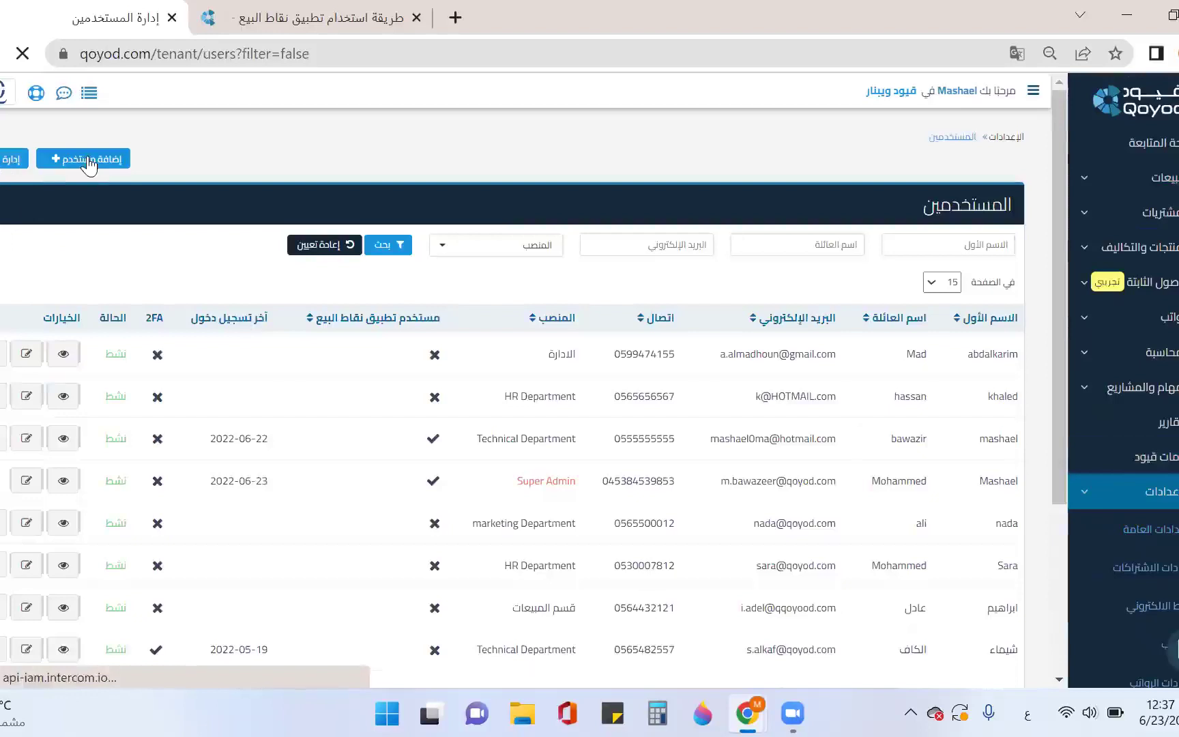
pyautogui.moveTo(983, 309)
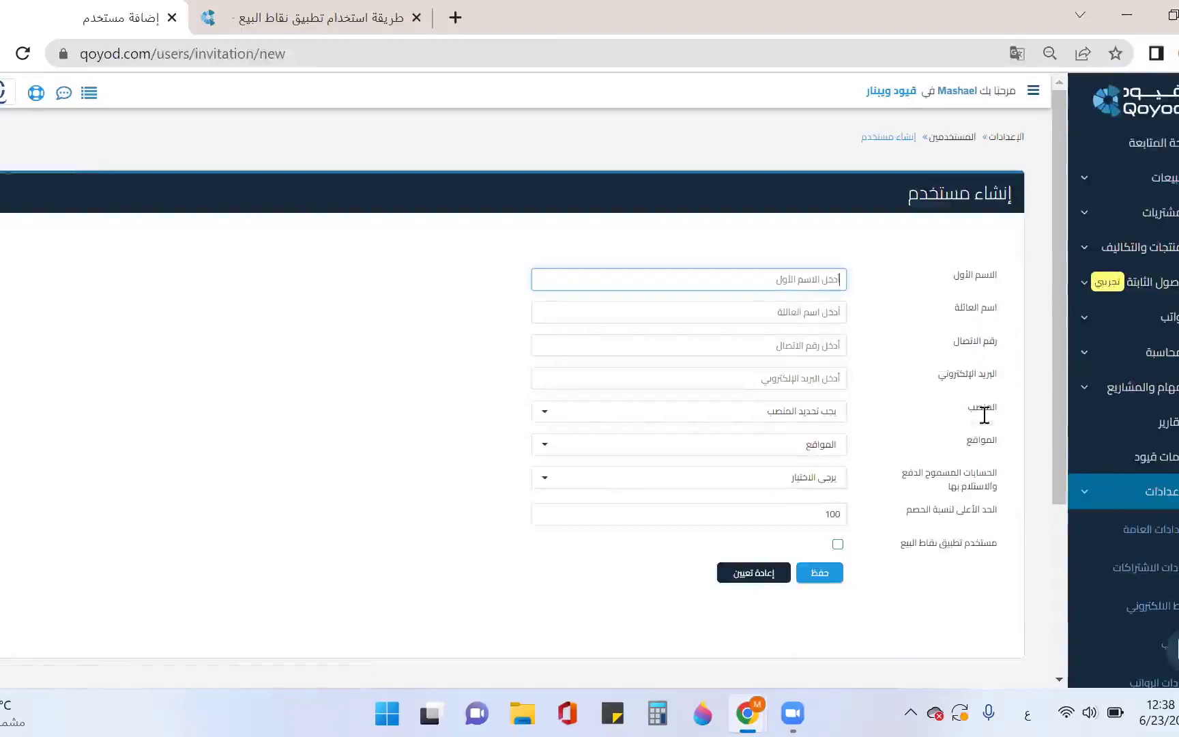
pyautogui.moveTo(958, 478)
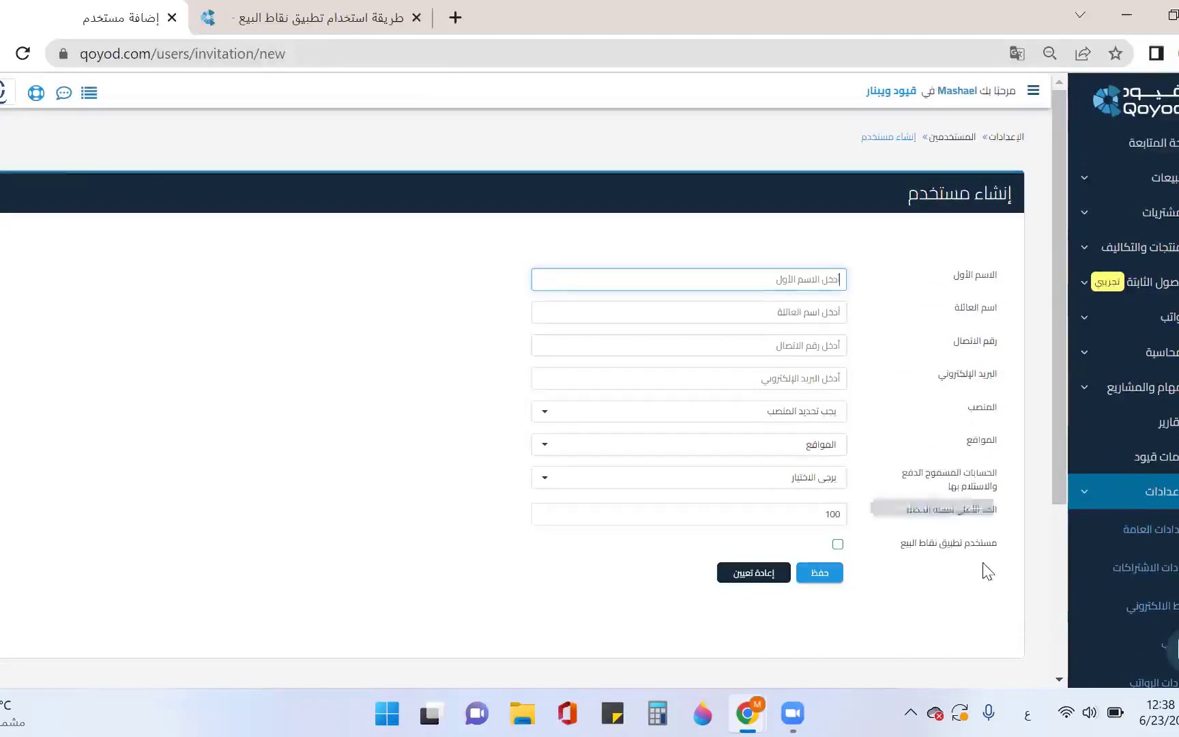
pyautogui.moveTo(971, 514)
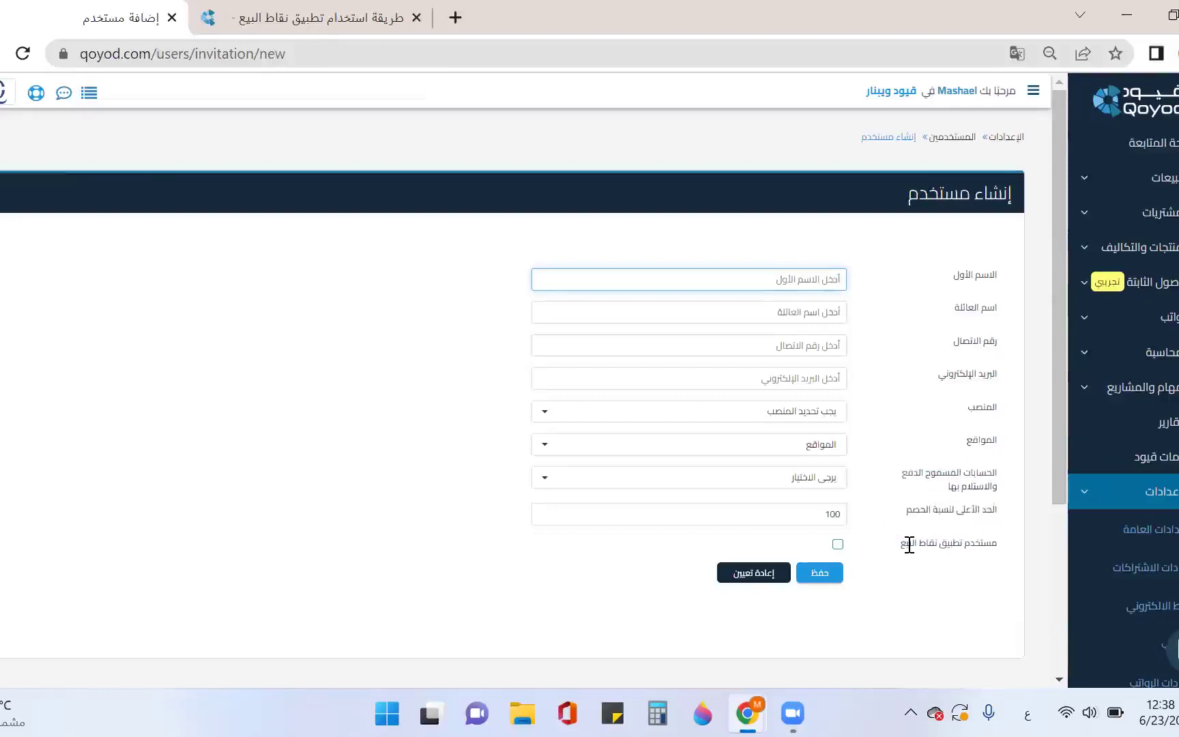
pyautogui.click(838, 544)
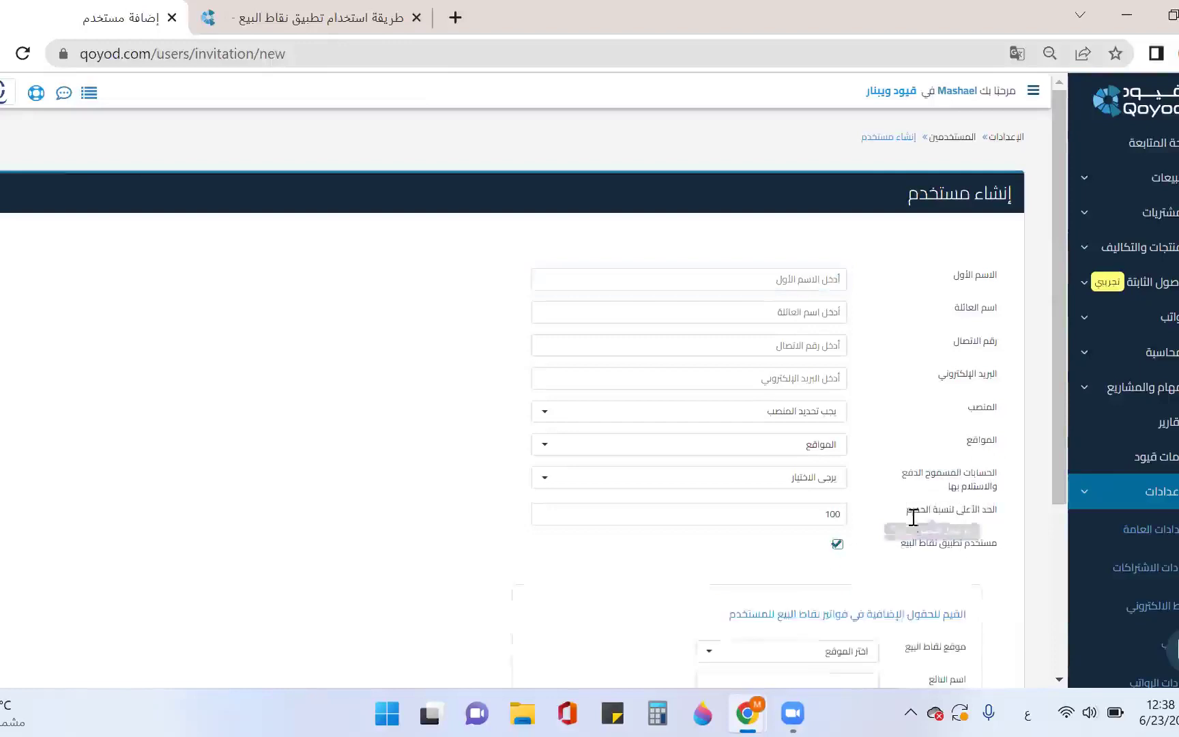
pyautogui.scroll(-4, 913, 519)
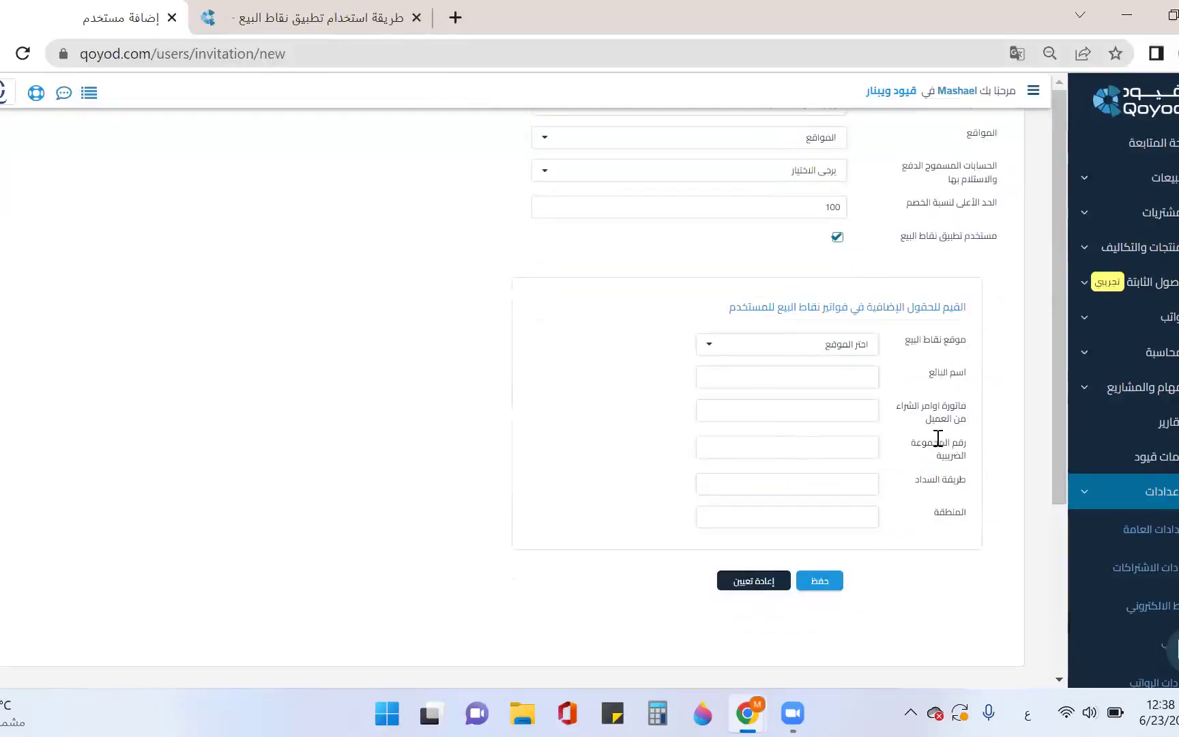
pyautogui.scroll(-3, 1154, 526)
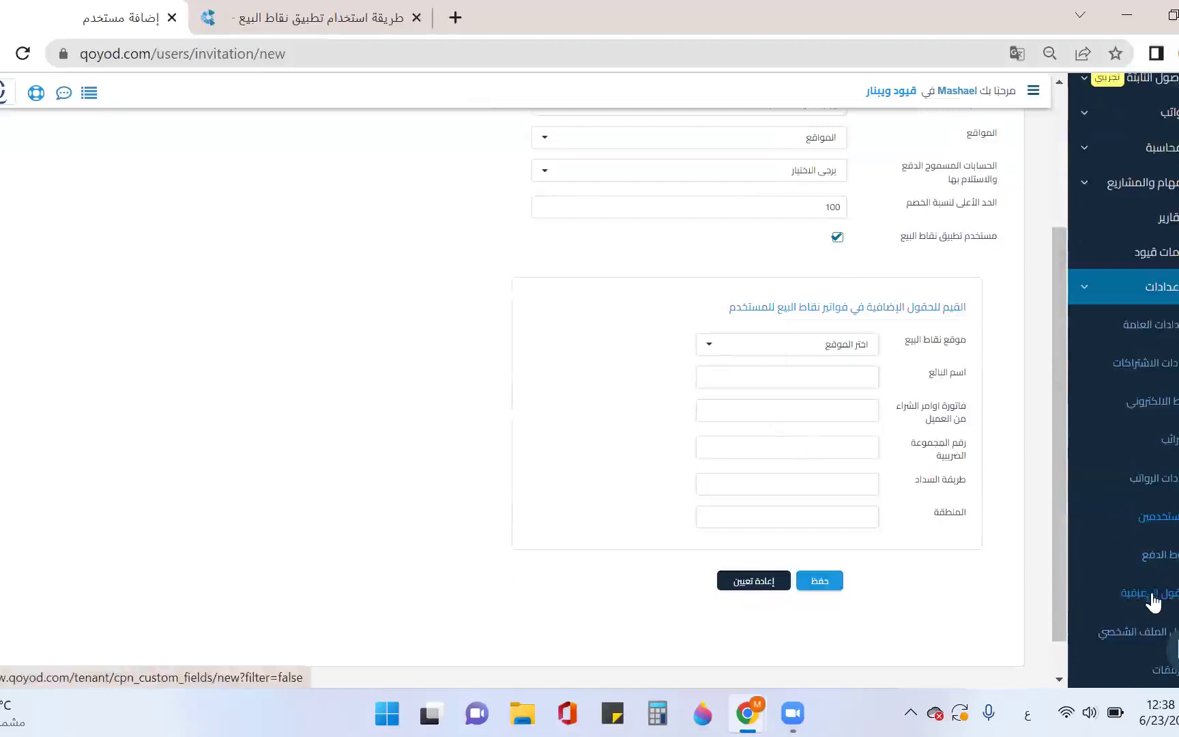
pyautogui.scroll(4, 769, 437)
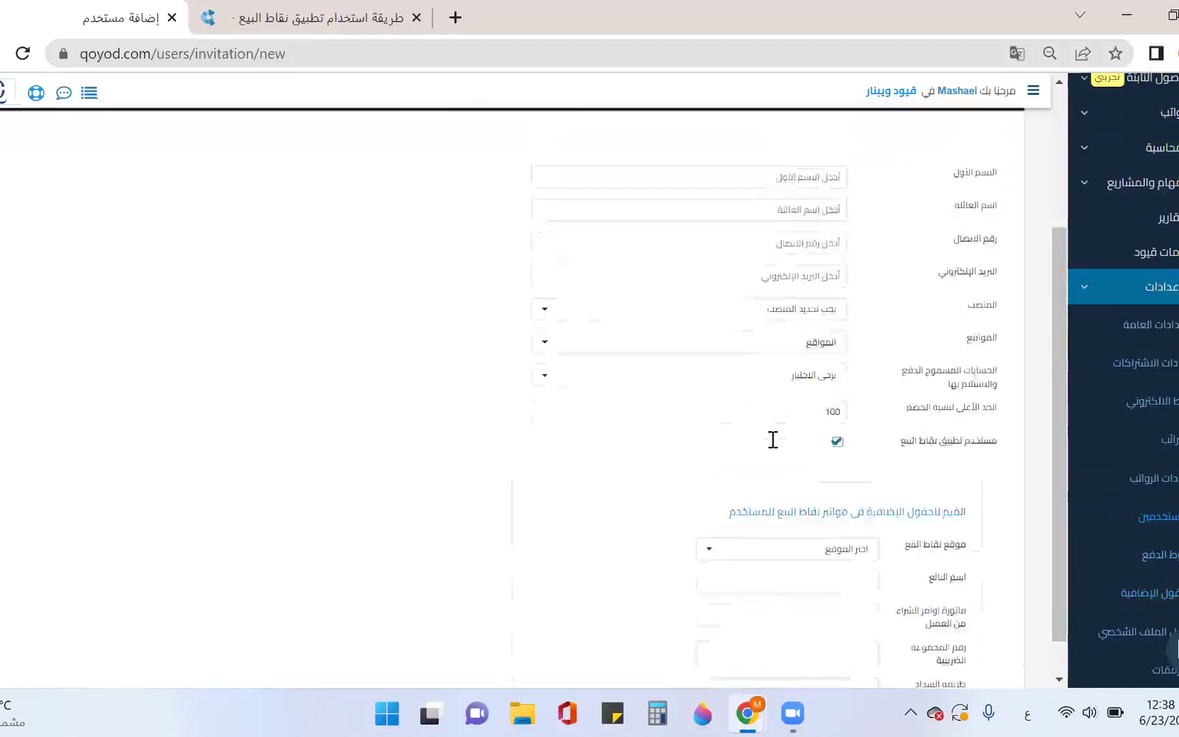
pyautogui.click(209, 201)
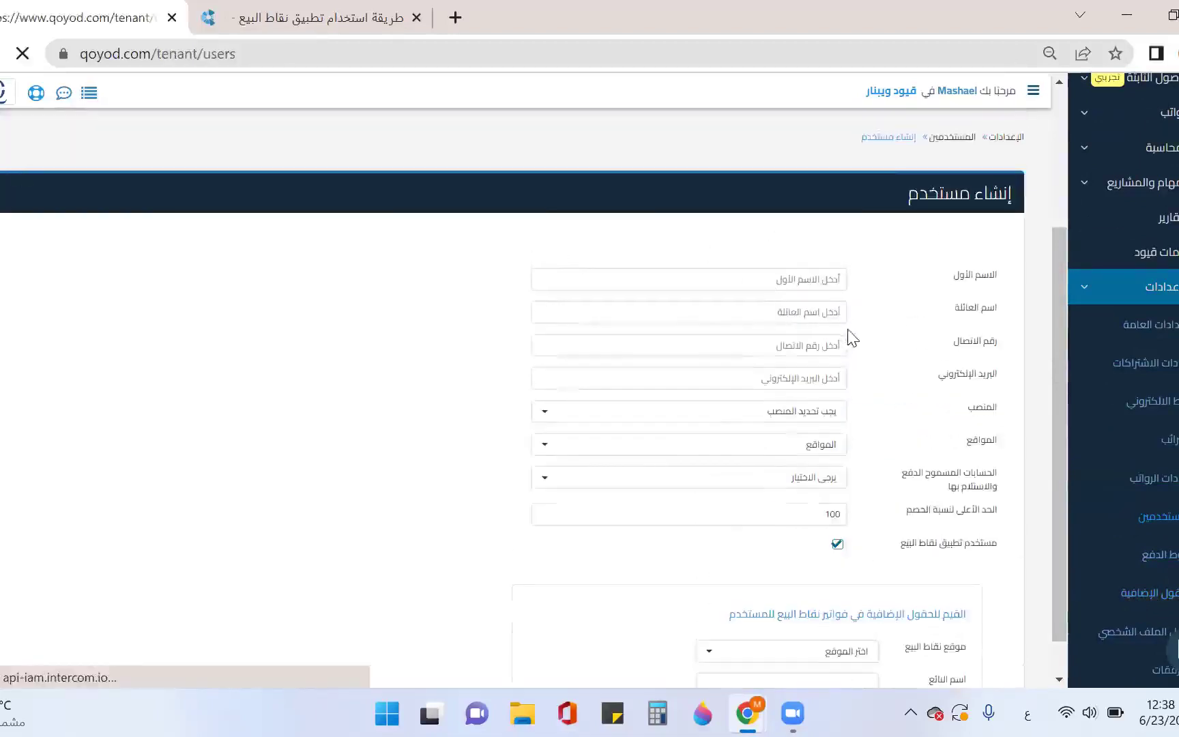
pyautogui.scroll(-2, 962, 369)
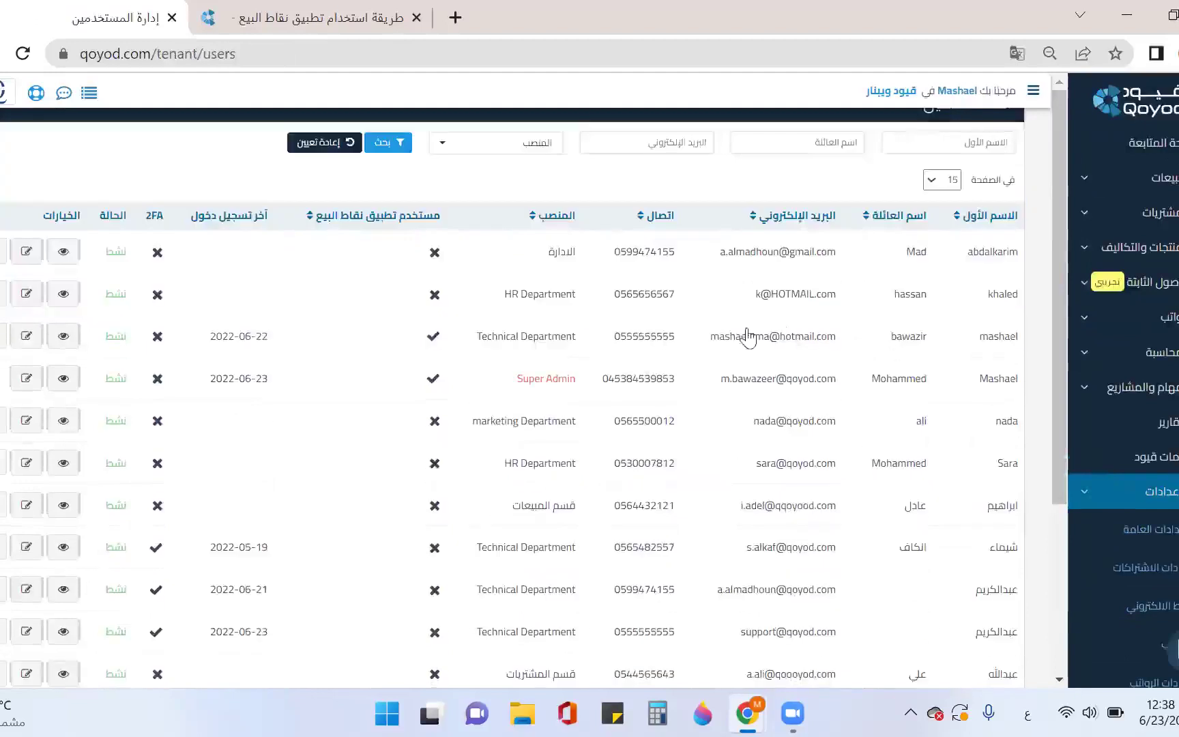
# Open the POS user's edit form and review its locations list
pyautogui.click(26, 337)
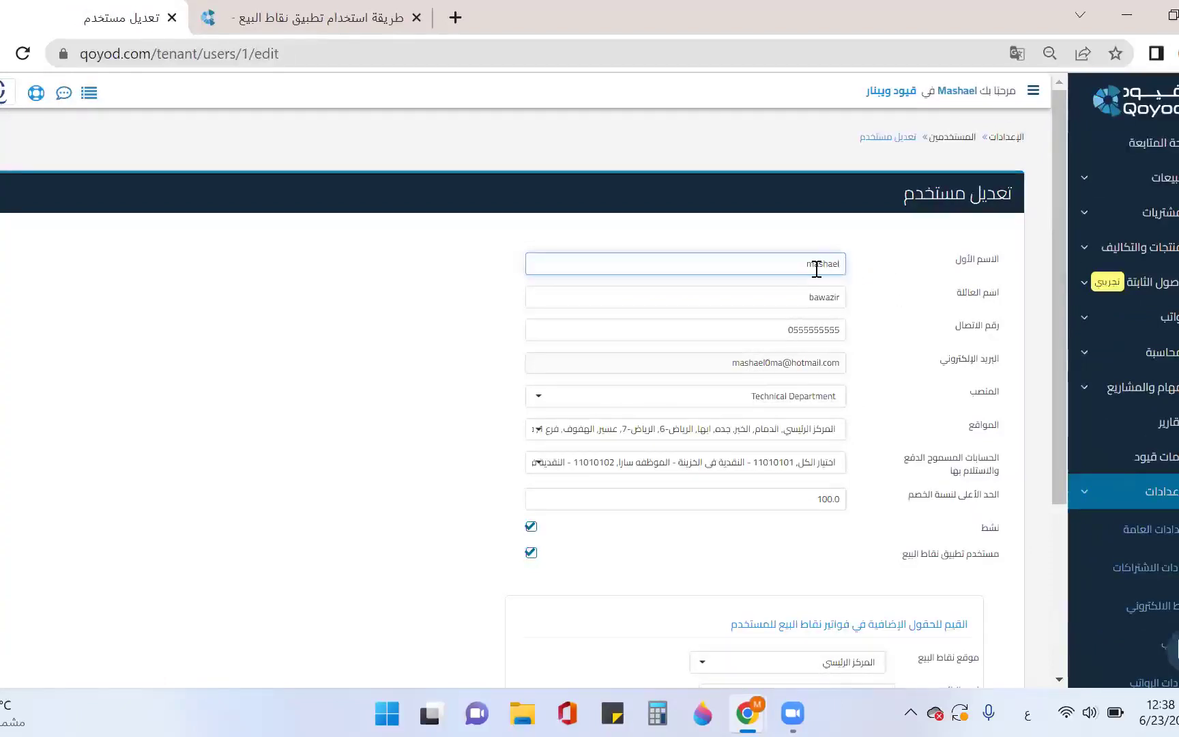
pyautogui.scroll(-2, 847, 282)
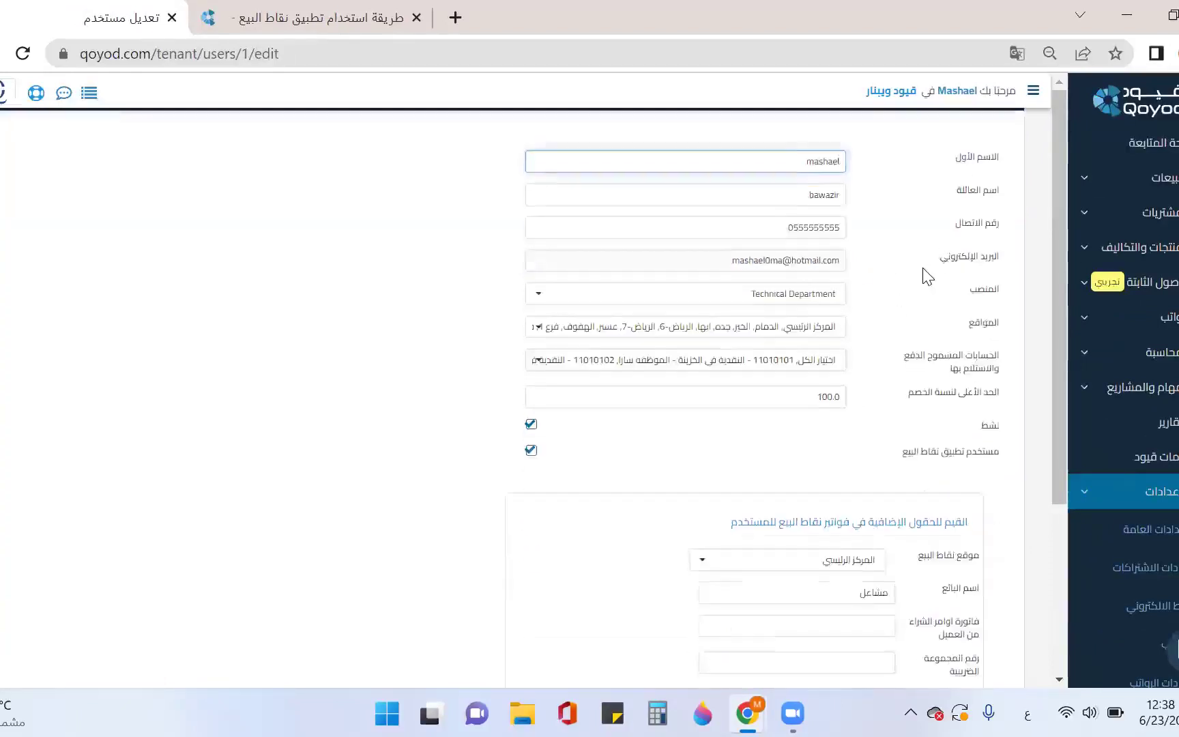
pyautogui.scroll(-2, 926, 276)
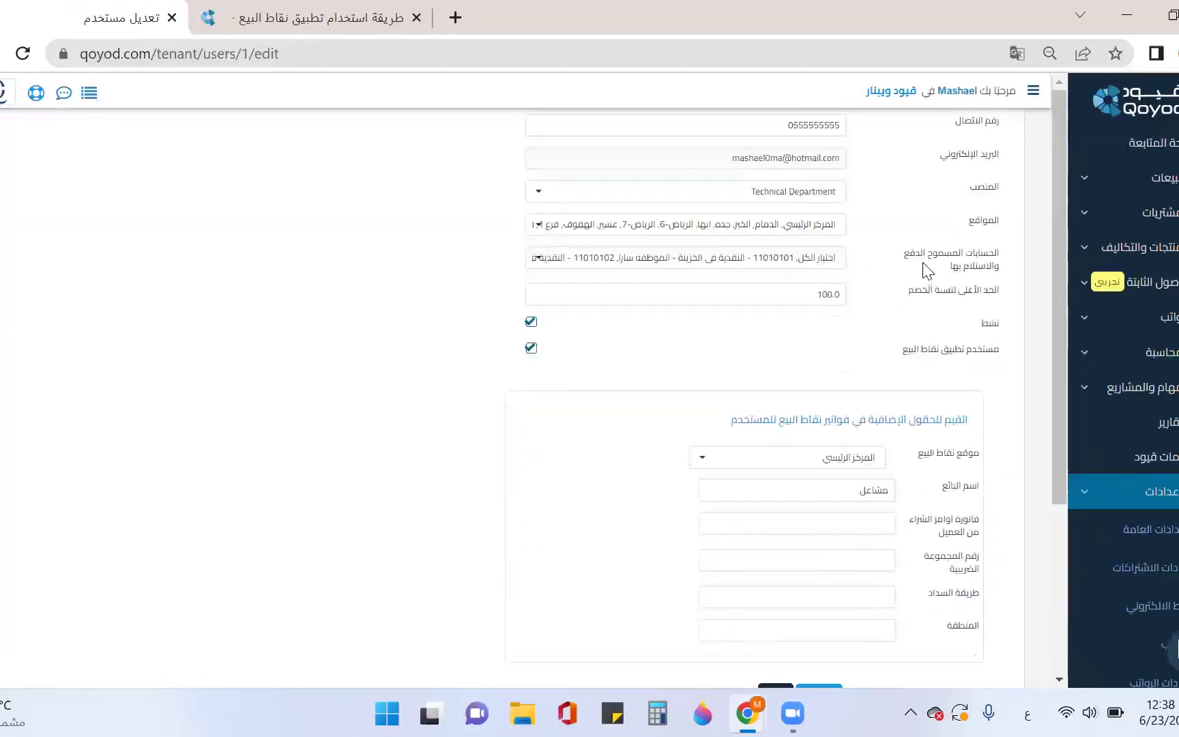
pyautogui.click(821, 226)
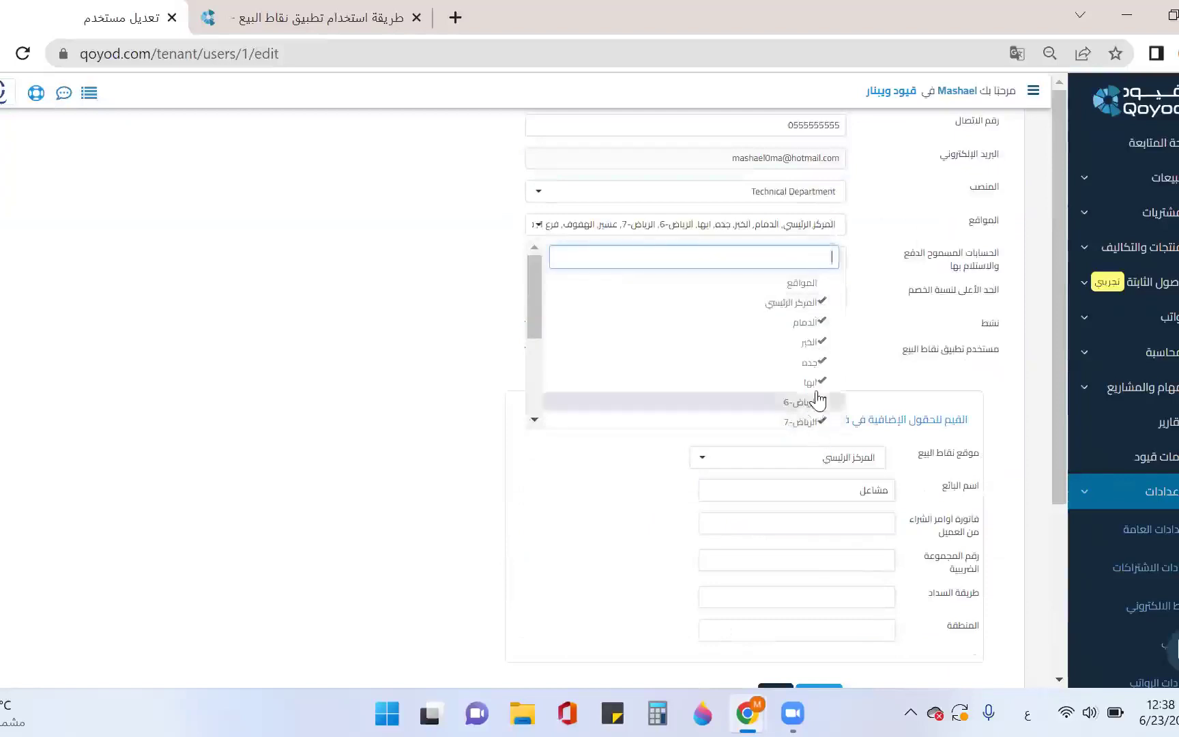
pyautogui.scroll(-2, 818, 402)
pyautogui.scroll(2, 824, 324)
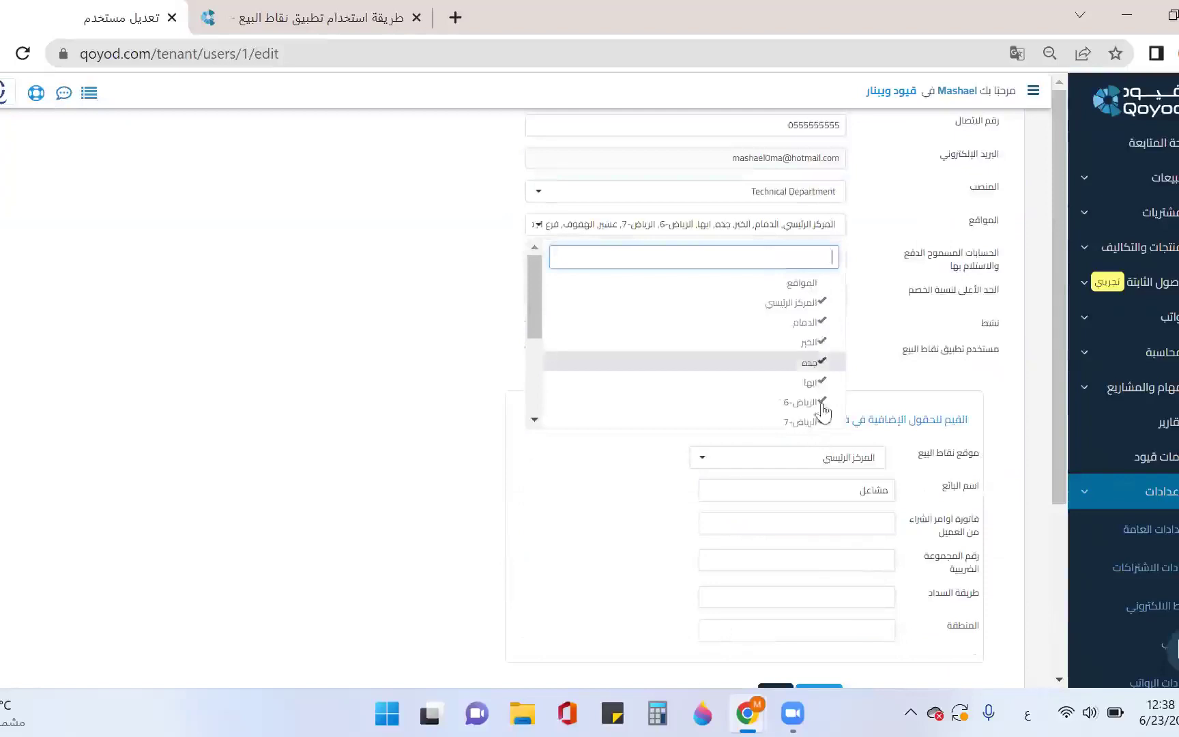
pyautogui.click(880, 266)
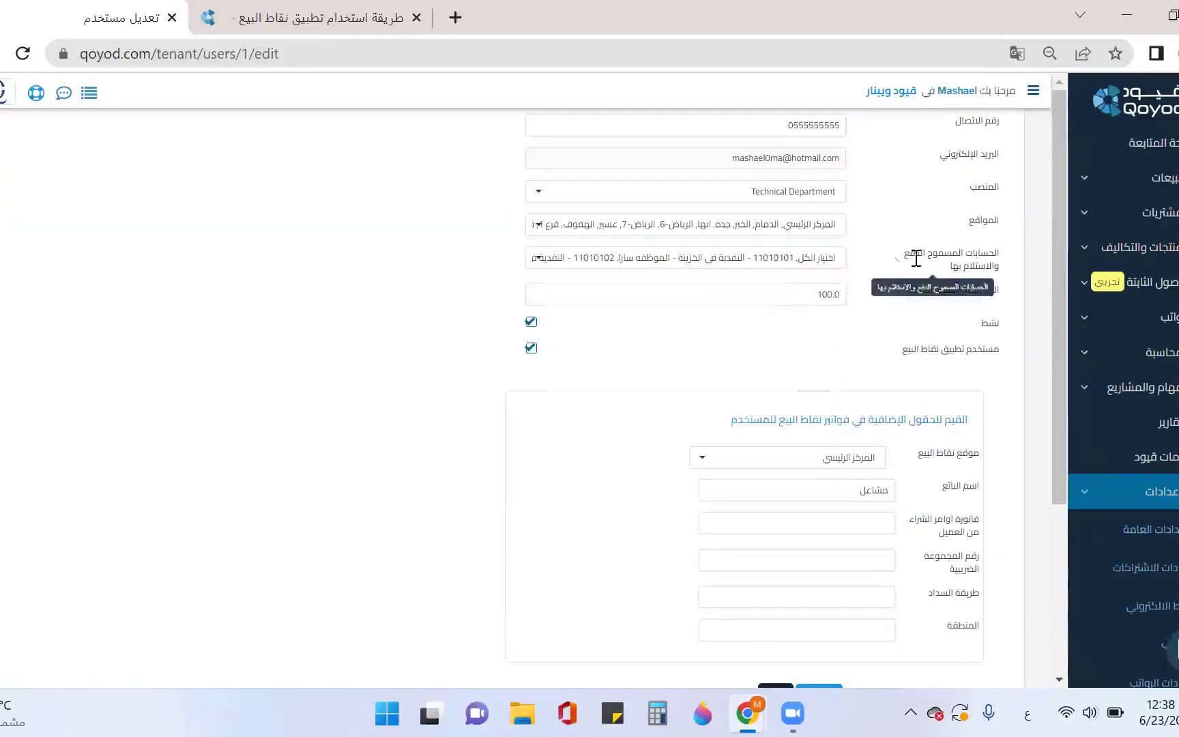
# Uncheck every allowed payment and receipt account for the user with Select All
pyautogui.click(777, 266)
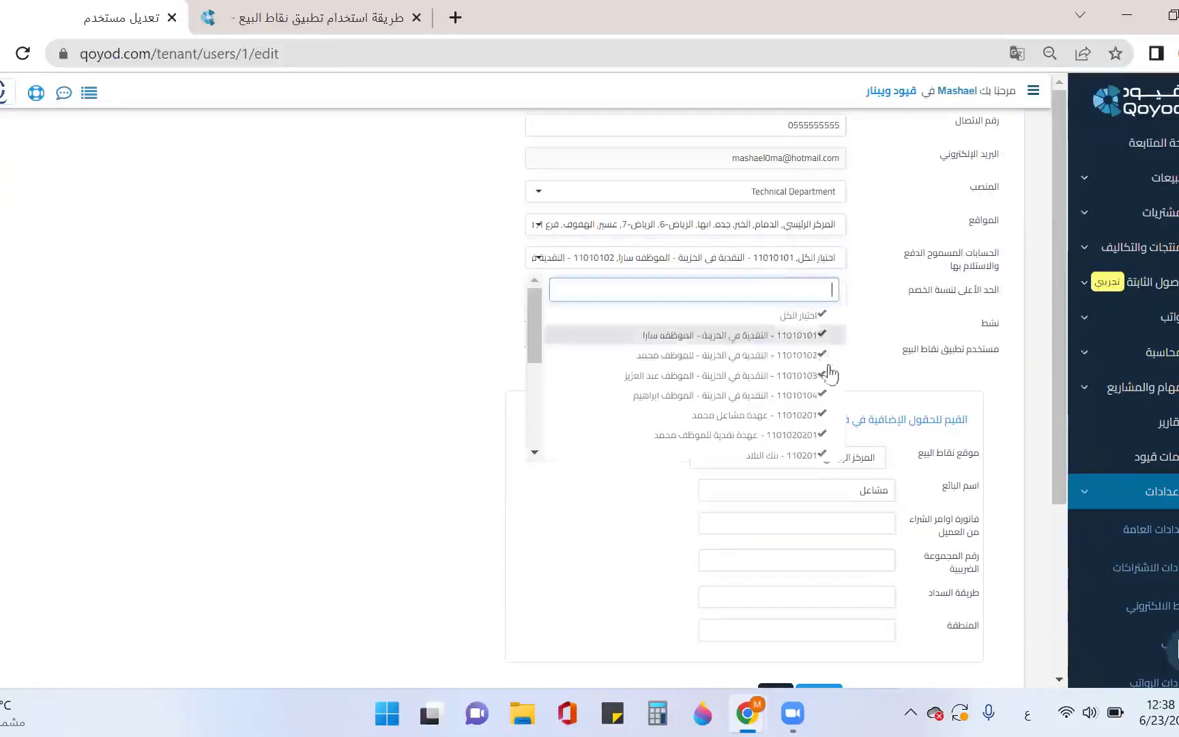
pyautogui.click(819, 317)
pyautogui.scroll(-1, 884, 358)
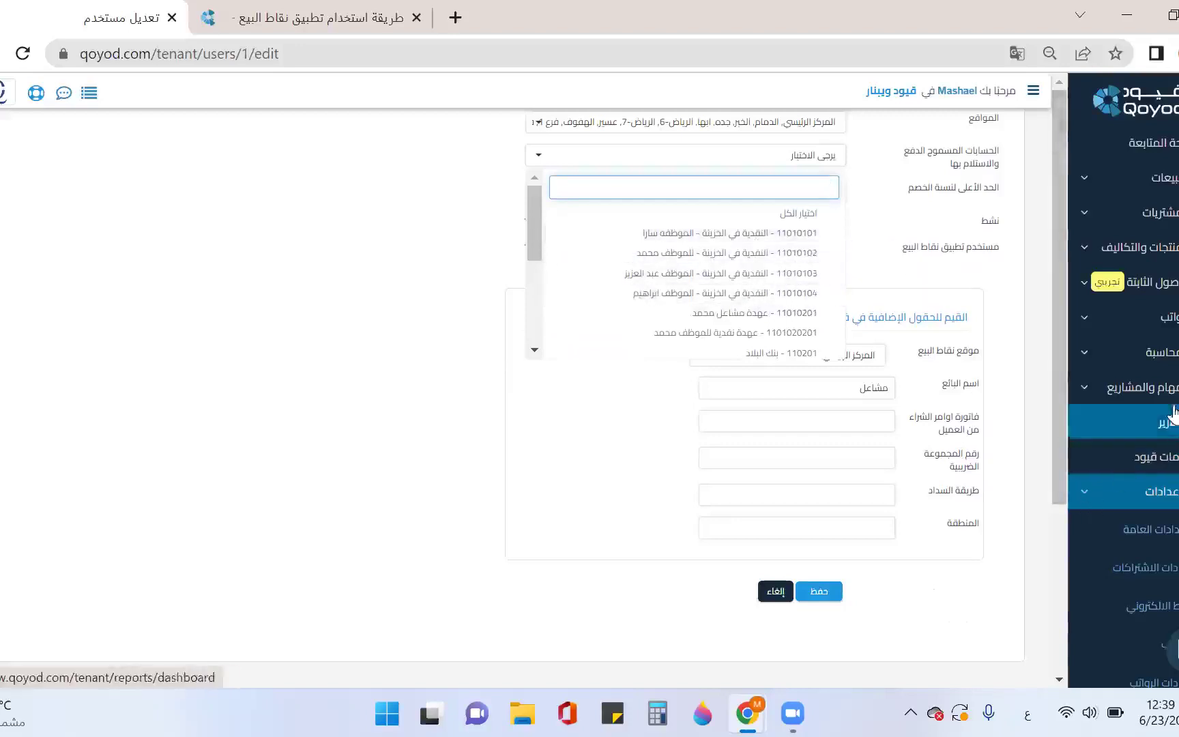
pyautogui.click(1168, 352)
# Open the Chart of Accounts in a new tab and start a new cash sub-account under 110101
pyautogui.rightClick(1174, 478)
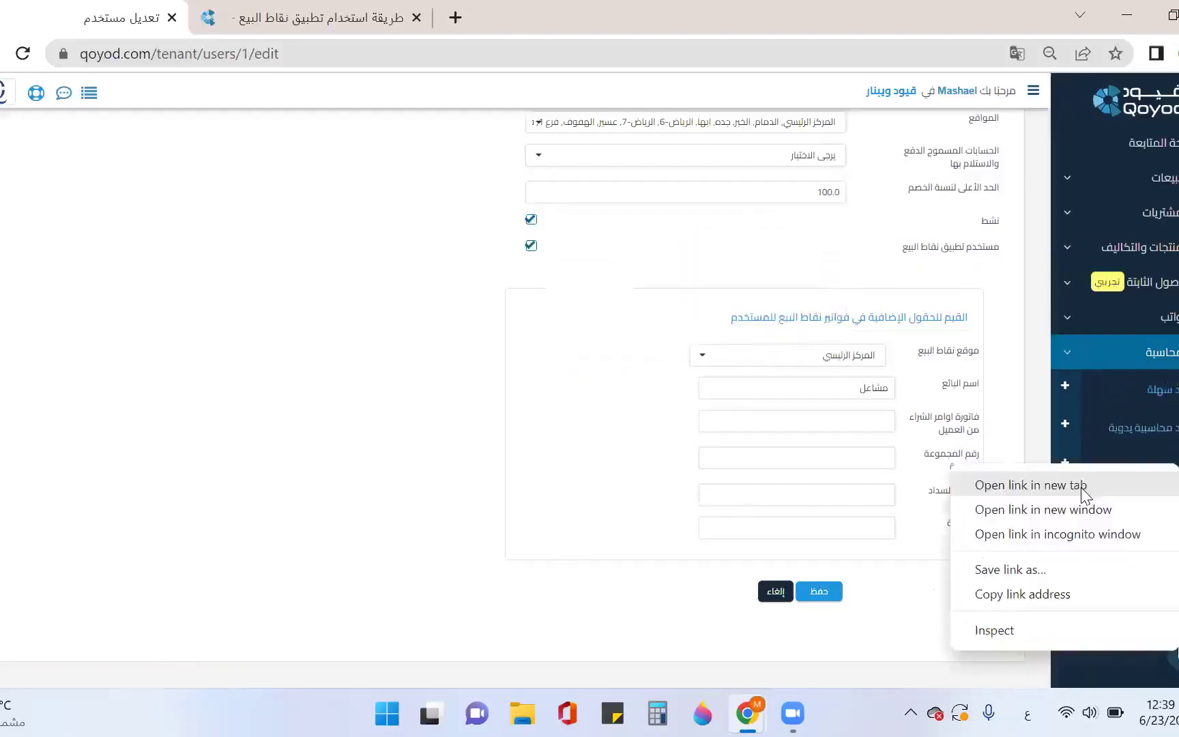
pyautogui.click(1031, 485)
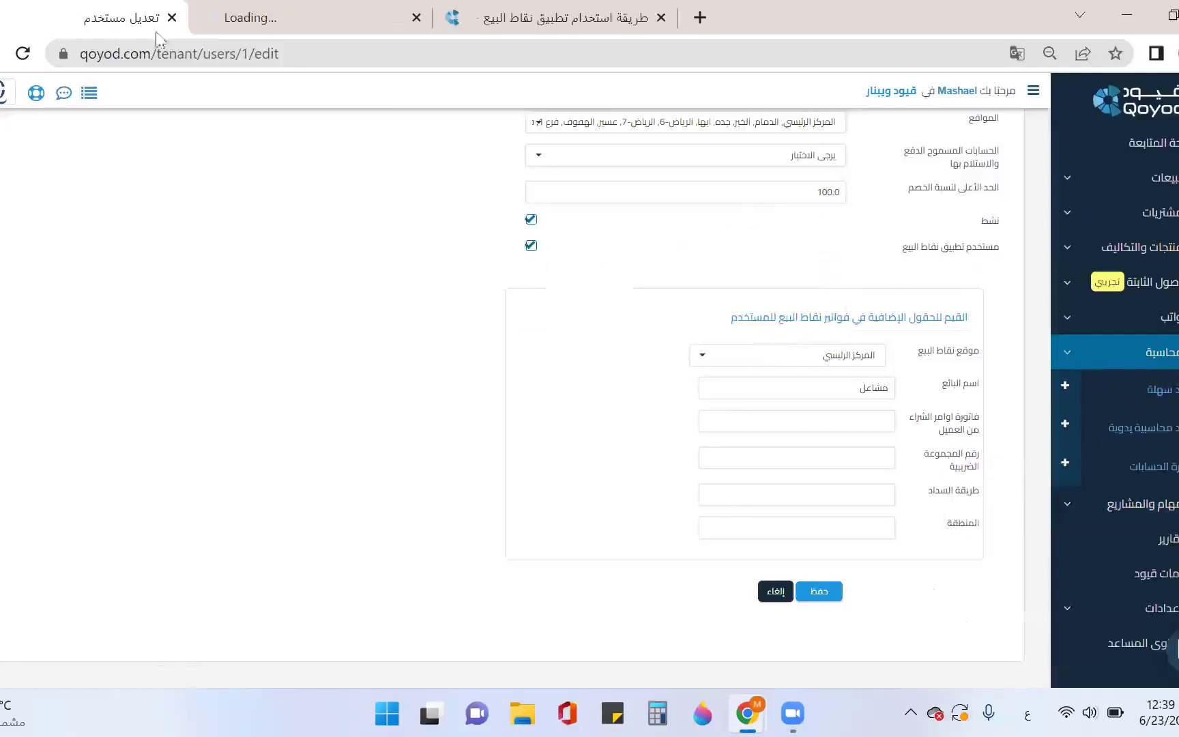
pyautogui.click(293, 24)
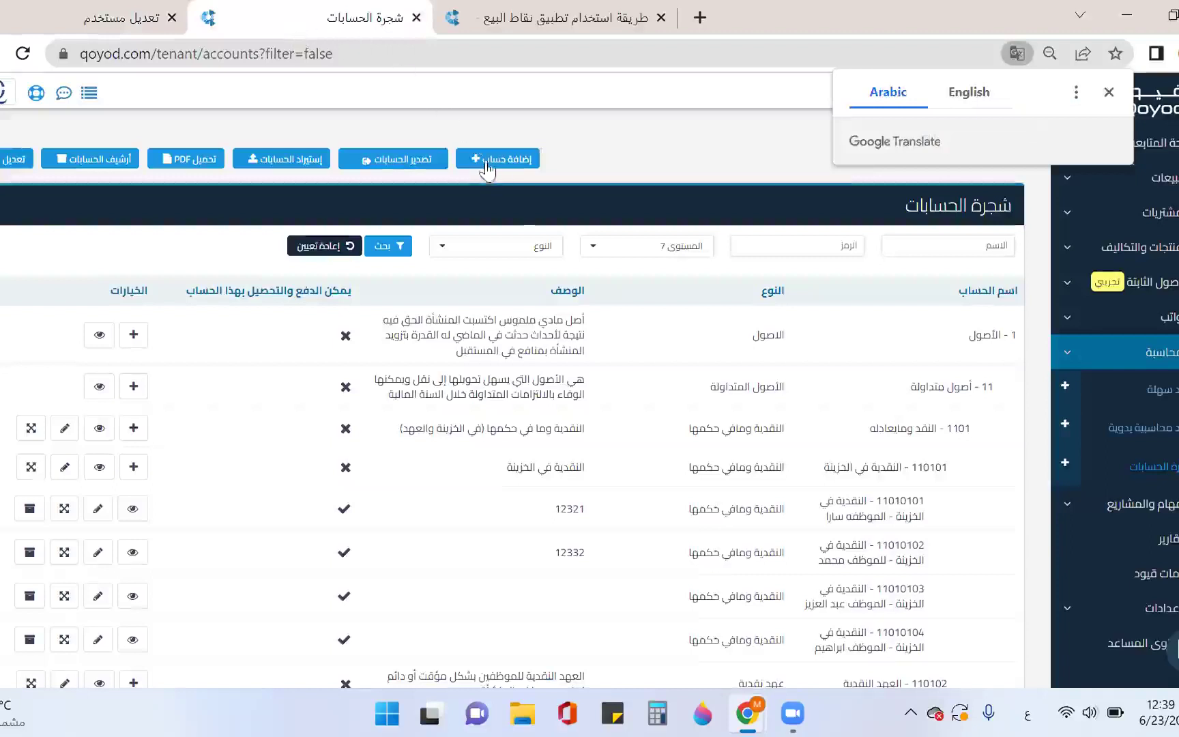
pyautogui.scroll(-3, 824, 389)
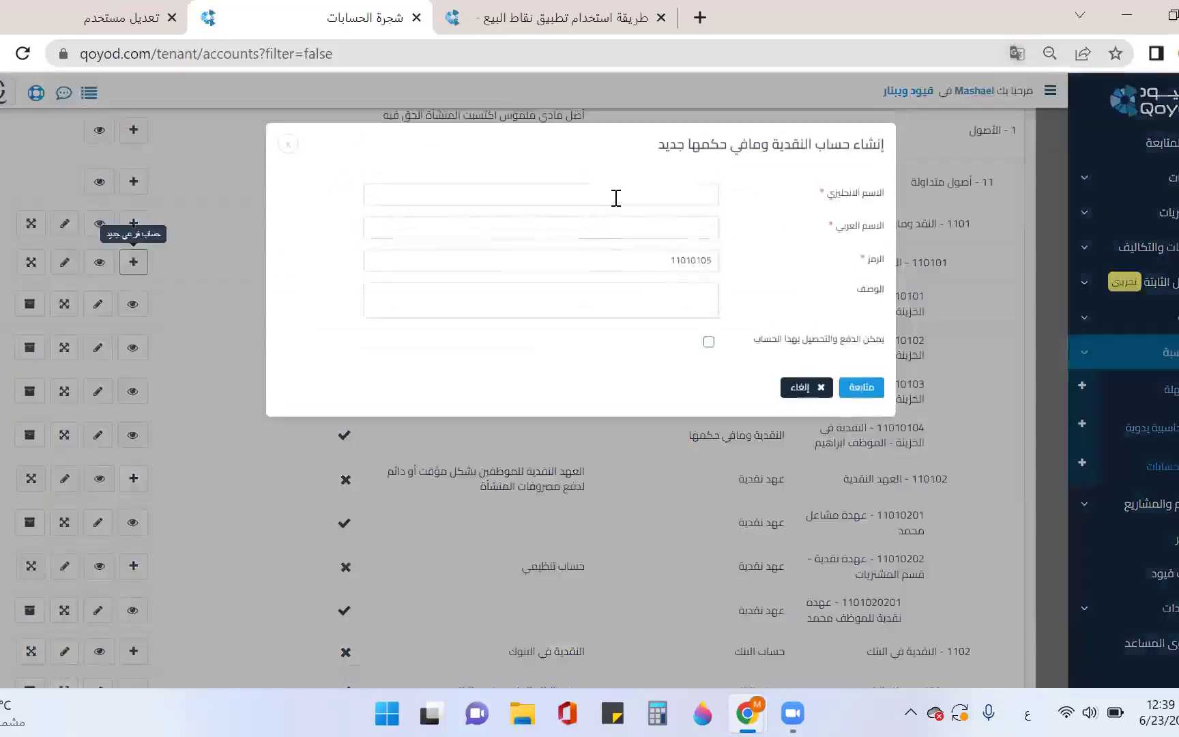
# Set the account's English name from an earlier cash-on-hand name, replacing the employee with the cashier
pyautogui.click(616, 198)
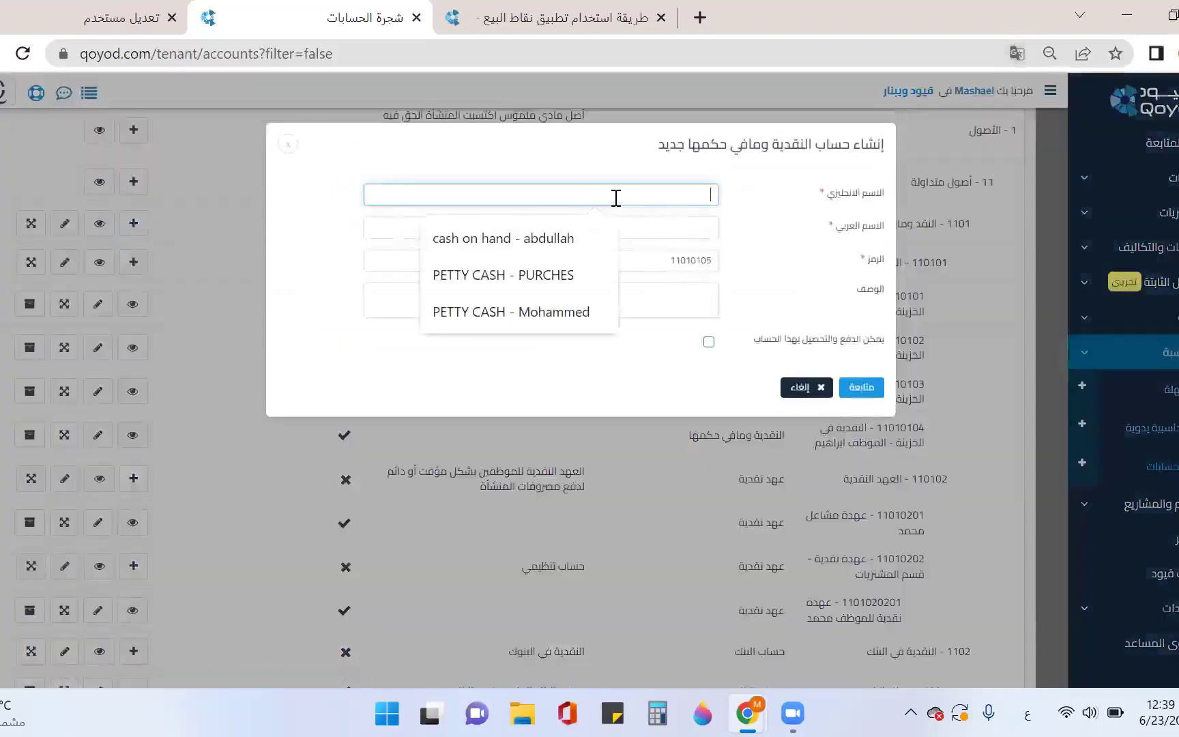
pyautogui.click(591, 246)
pyautogui.doubleClick(696, 196)
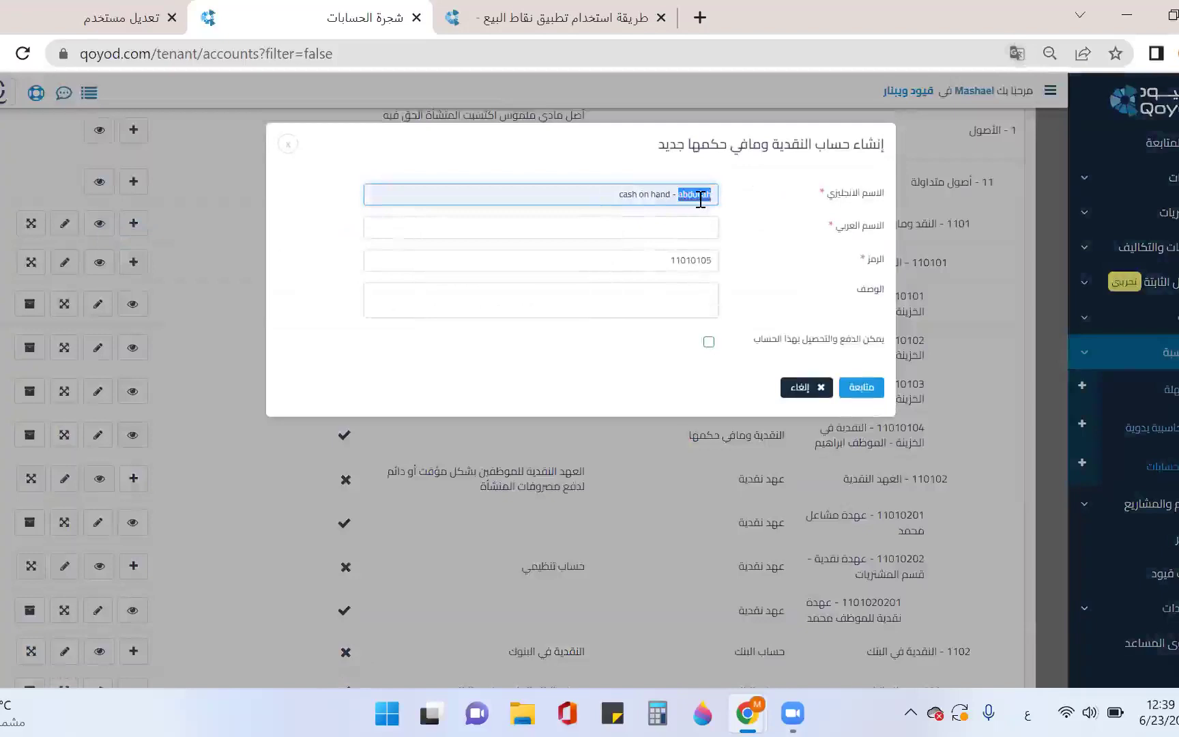
pyautogui.write('ة')
pyautogui.press('BackSpace')
pyautogui.press('super+space')
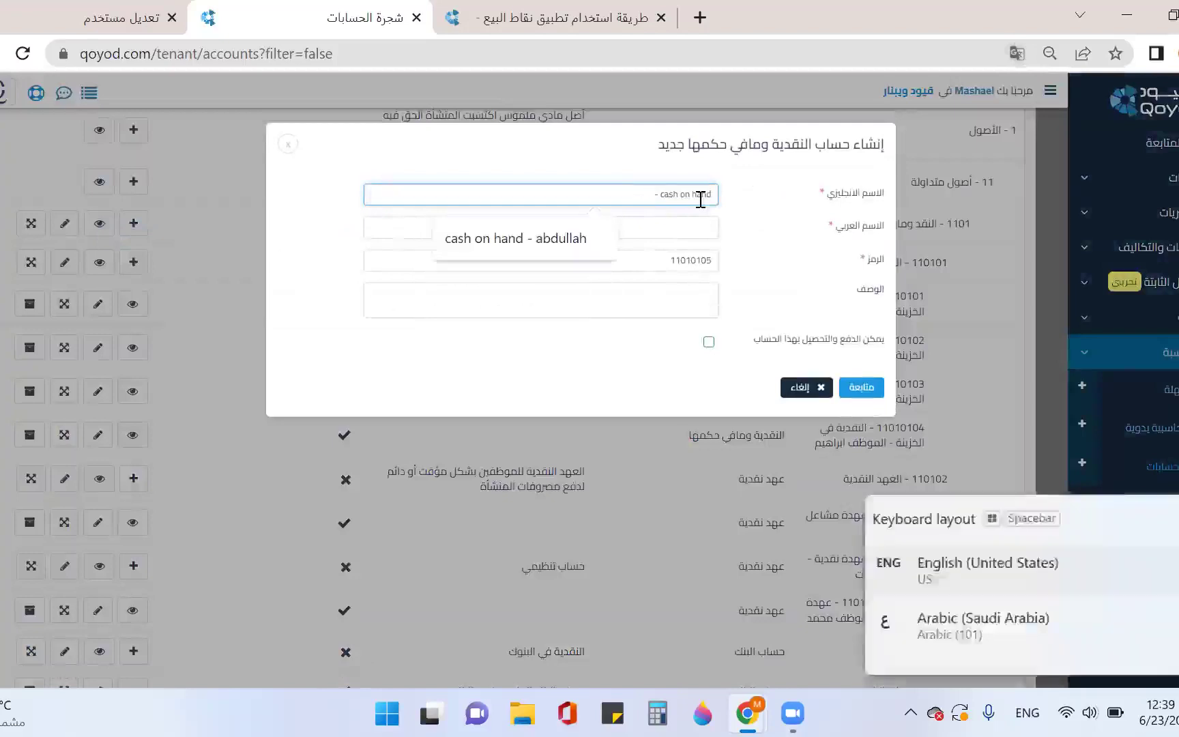
pyautogui.write('mashael')
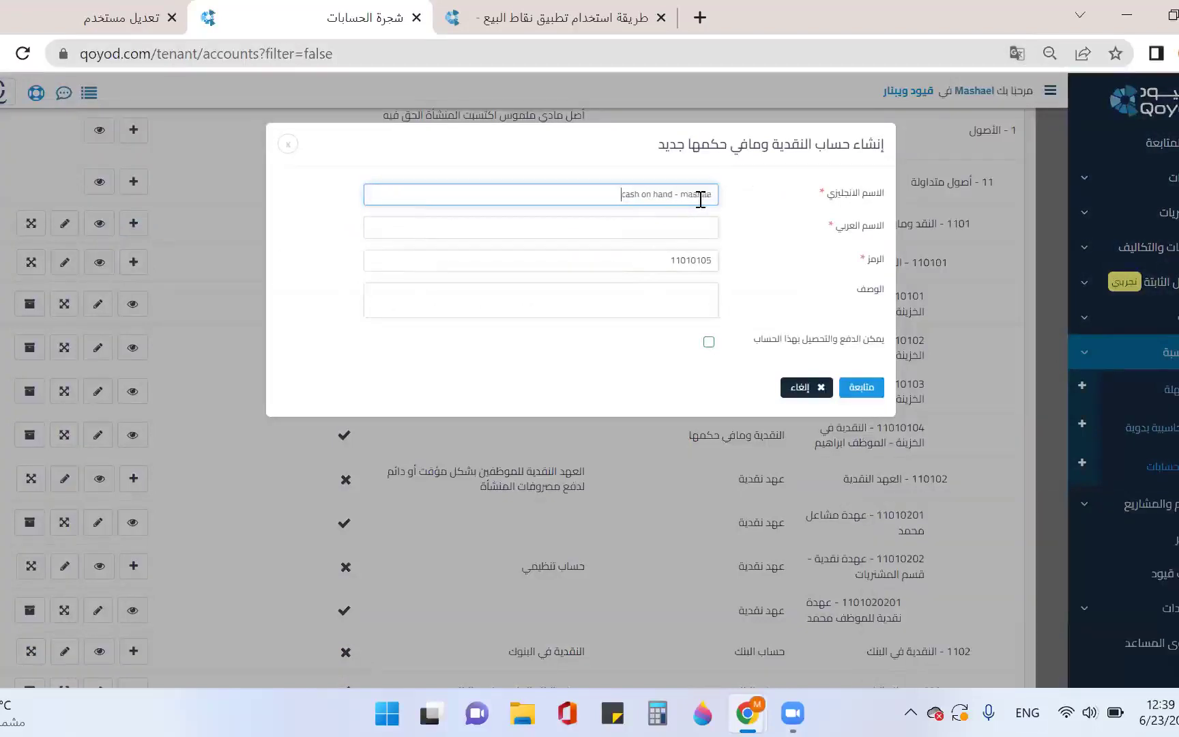
# Set the Arabic account name from an earlier cash account name, removing the old employee's name
pyautogui.click(698, 231)
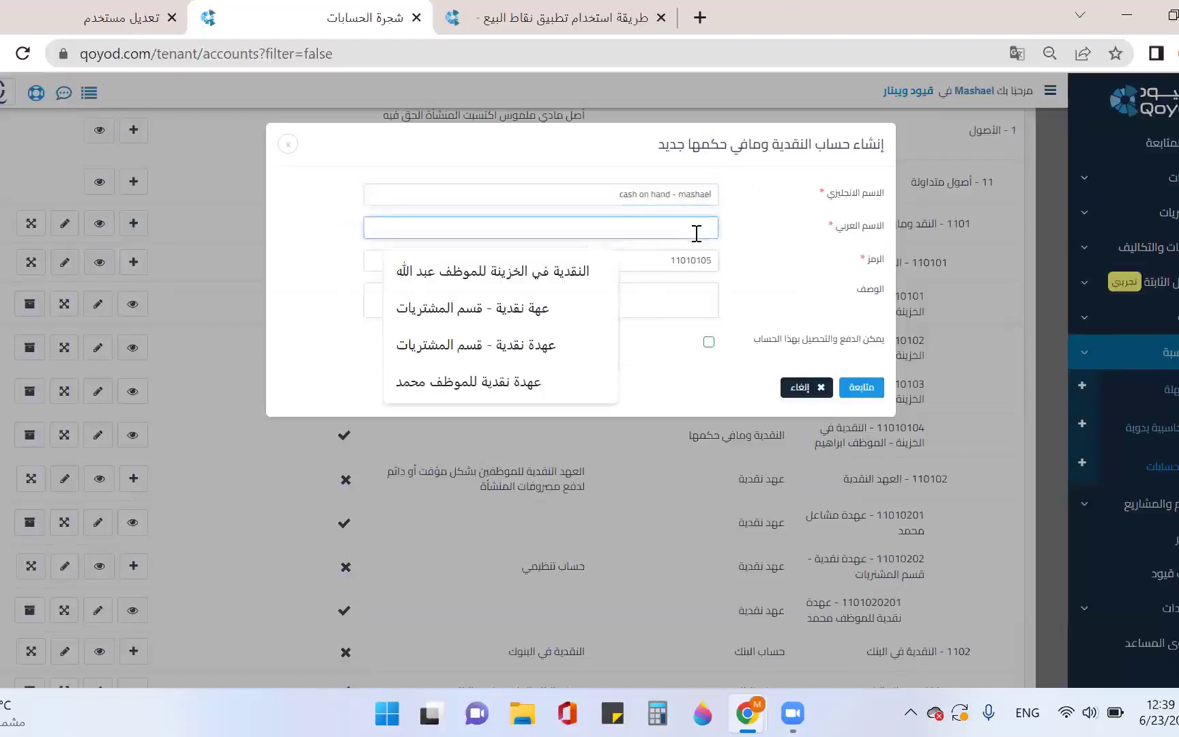
pyautogui.press('super+space')
pyautogui.click(558, 259)
pyautogui.moveTo(582, 227); pyautogui.dragTo(610, 227)
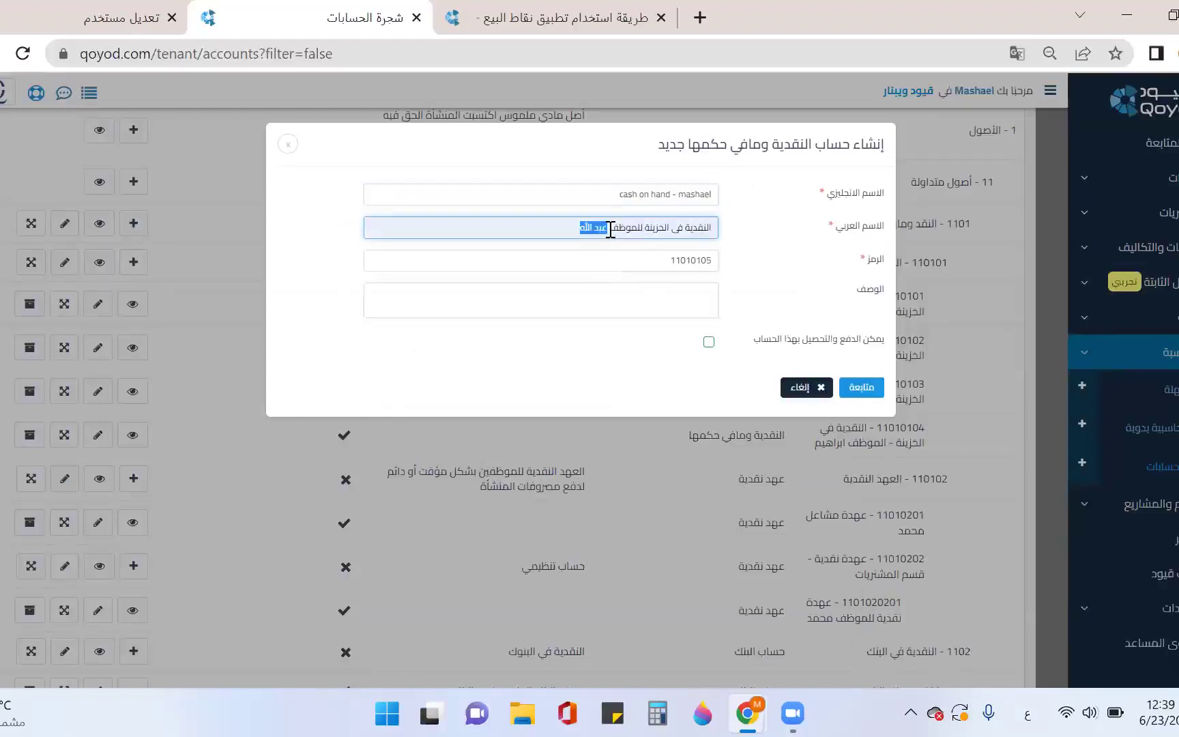
pyautogui.press('BackSpace')
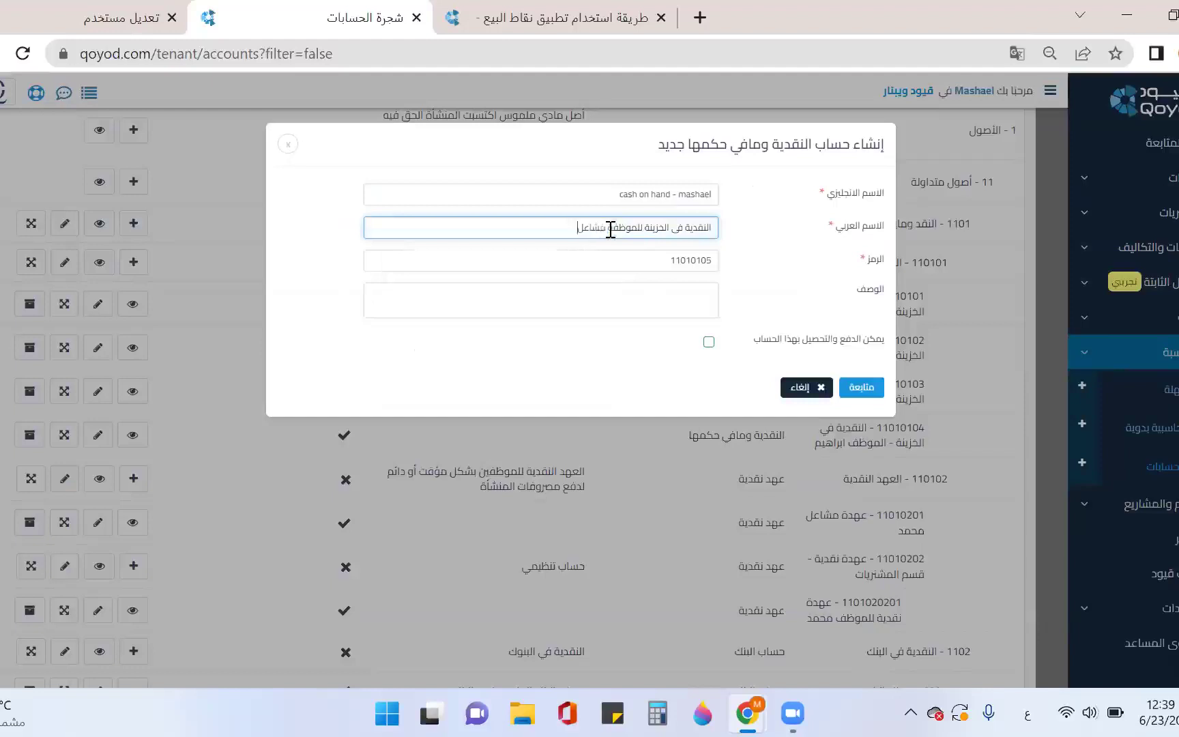
# Enable 'Can pay and collect with this account', create account 11010105, and return to Edit User
pyautogui.moveTo(800, 285)
pyautogui.click(719, 346)
pyautogui.click(718, 346)
pyautogui.click(853, 391)
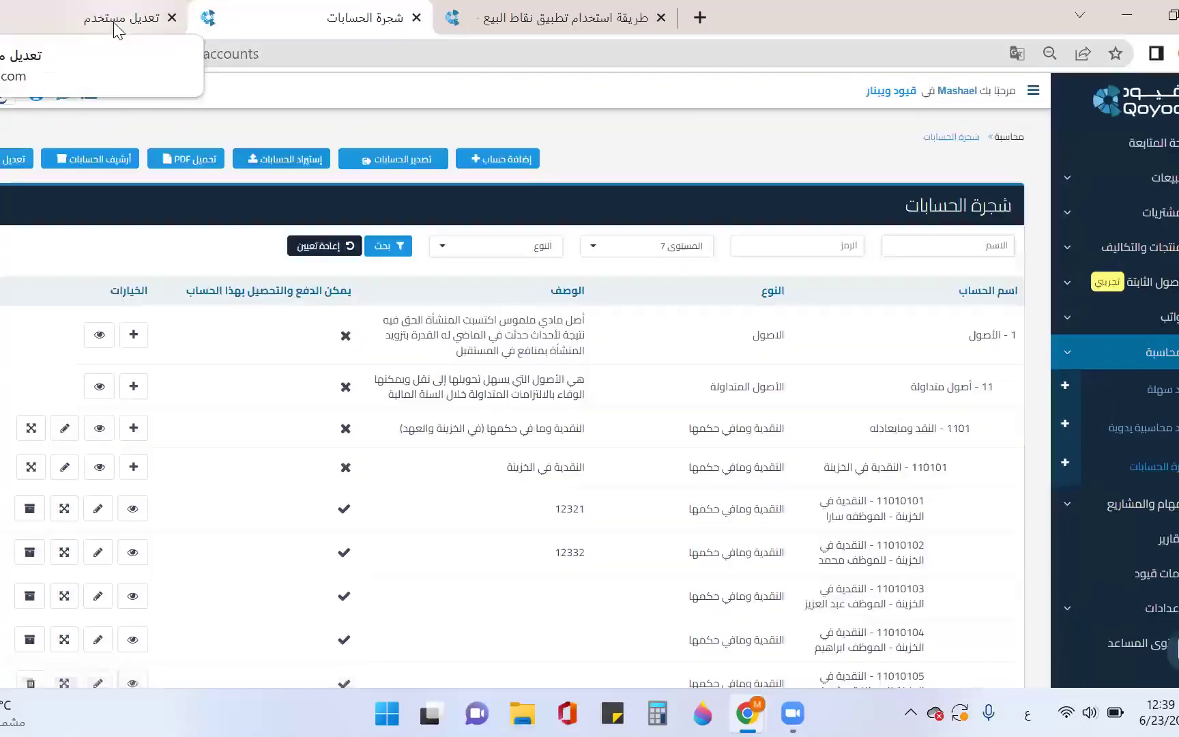
pyautogui.click(117, 18)
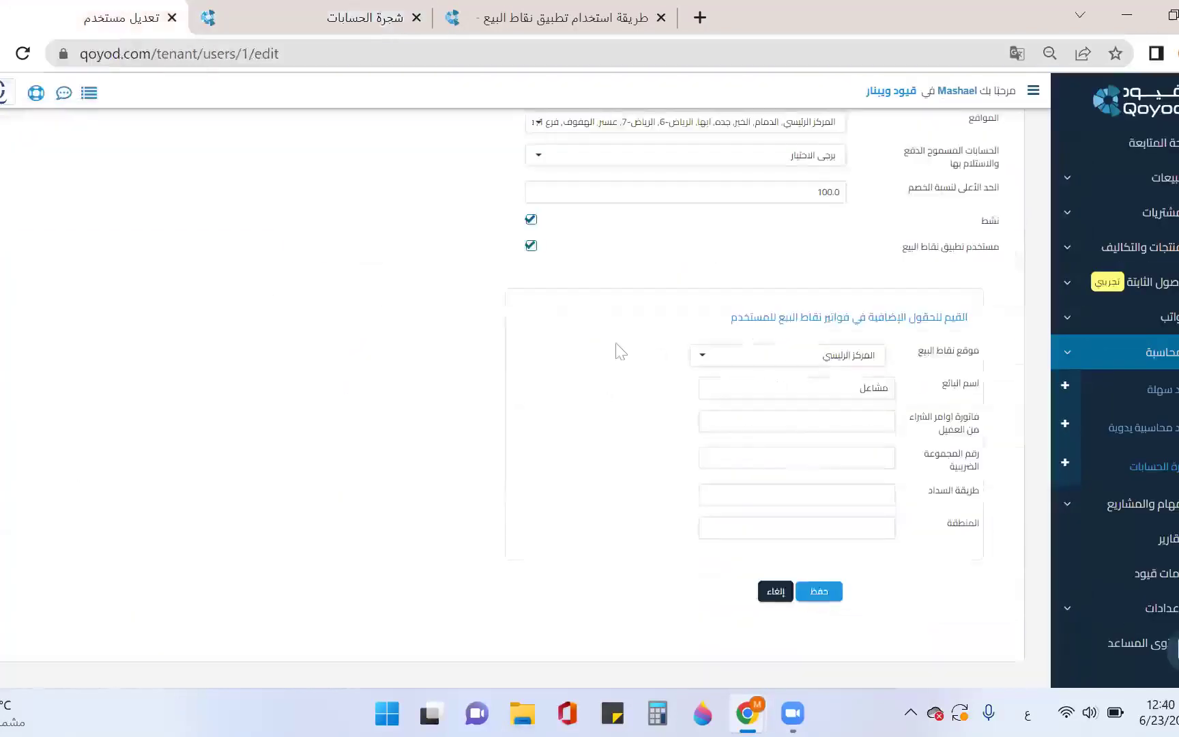
# Reload the user page and allow accounts 11010105, 110202 بنك الراجحي and 110201 بنك البلاد
pyautogui.scroll(5, 369, 371)
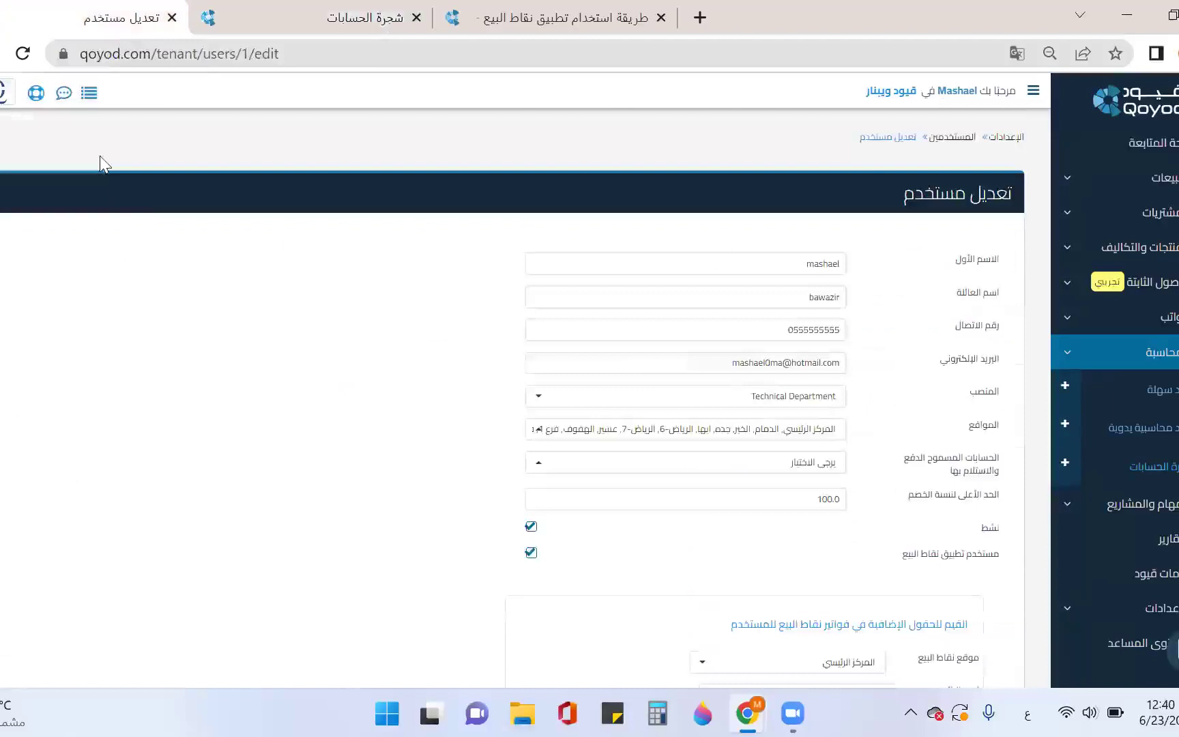
pyautogui.click(23, 55)
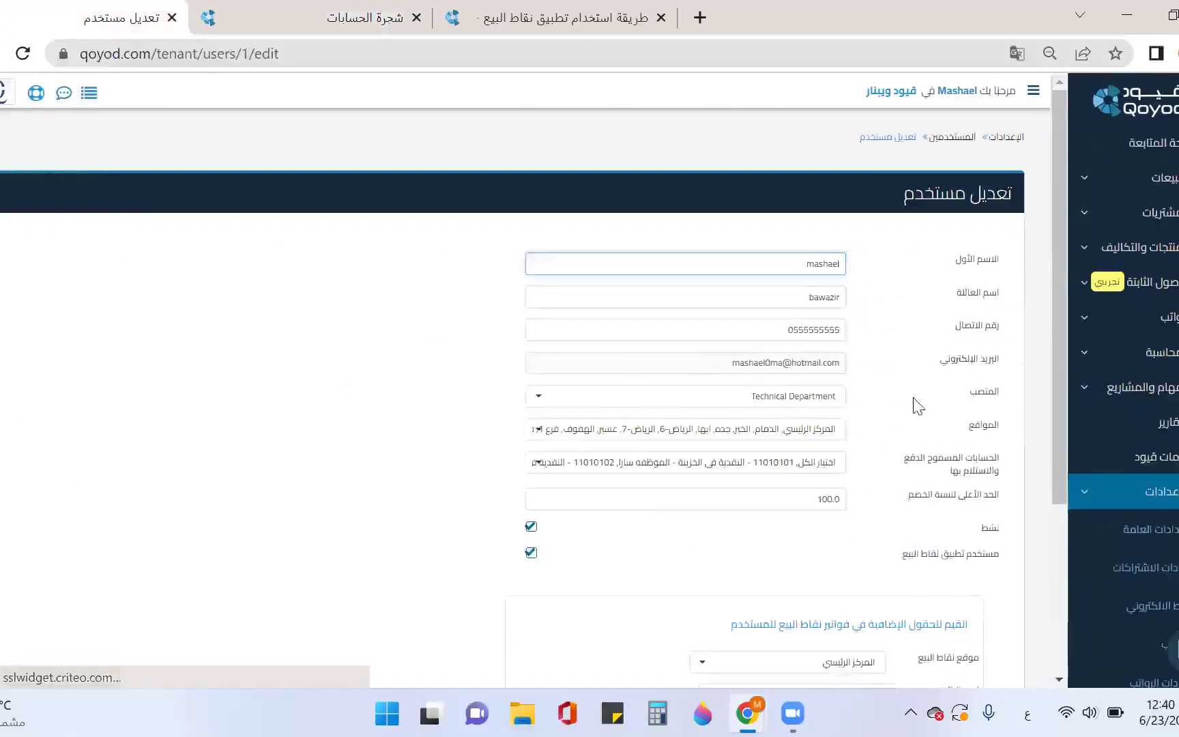
pyautogui.click(817, 470)
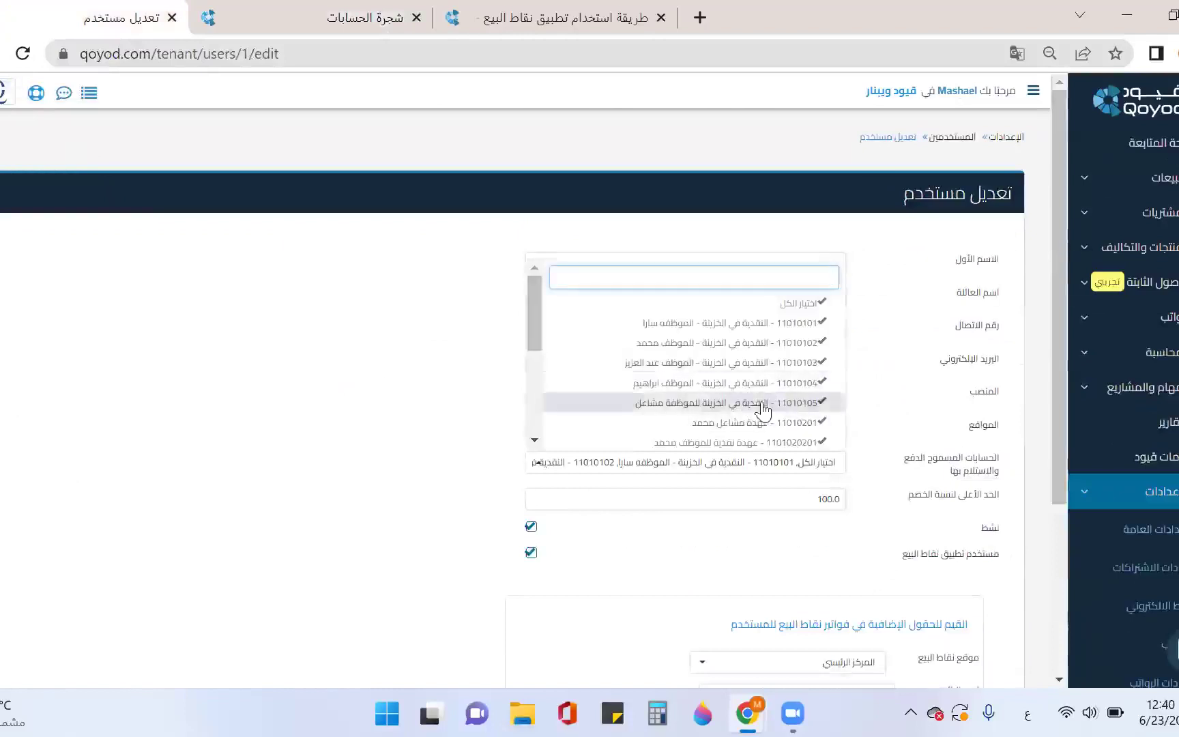
pyautogui.click(808, 303)
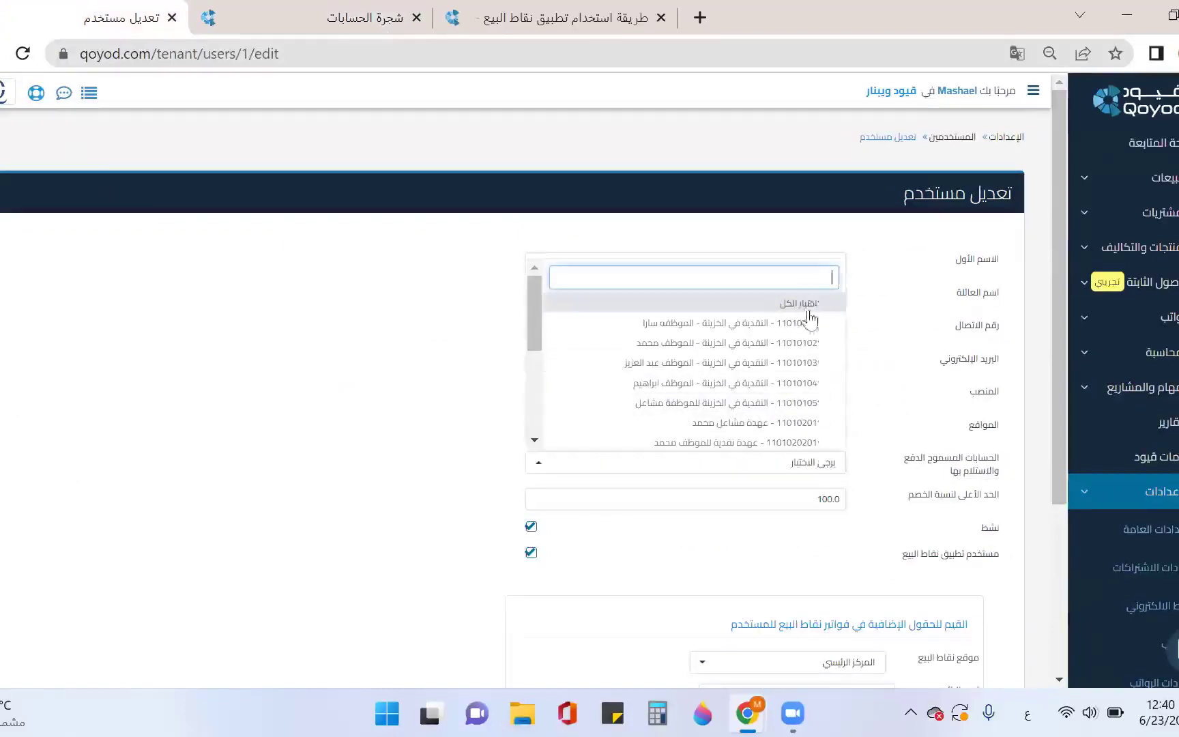
pyautogui.click(779, 406)
pyautogui.scroll(-2, 779, 408)
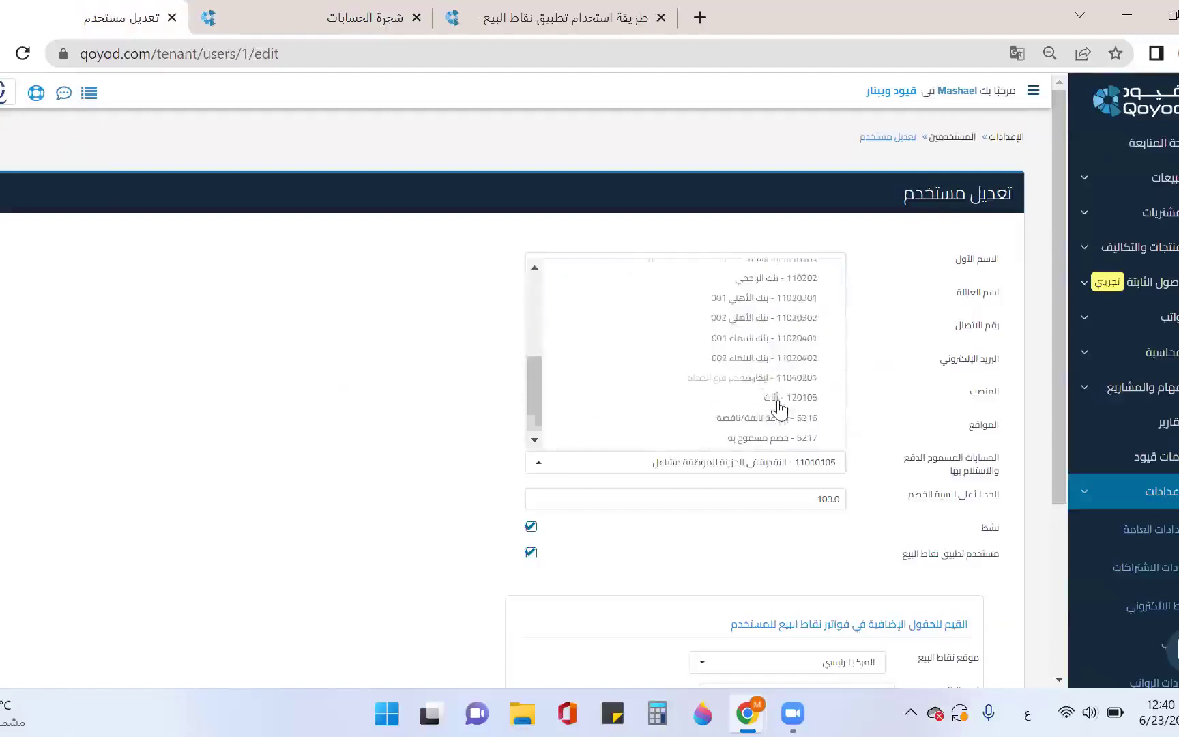
pyautogui.click(788, 331)
pyautogui.scroll(-3, 795, 335)
pyautogui.scroll(2, 798, 408)
pyautogui.click(769, 363)
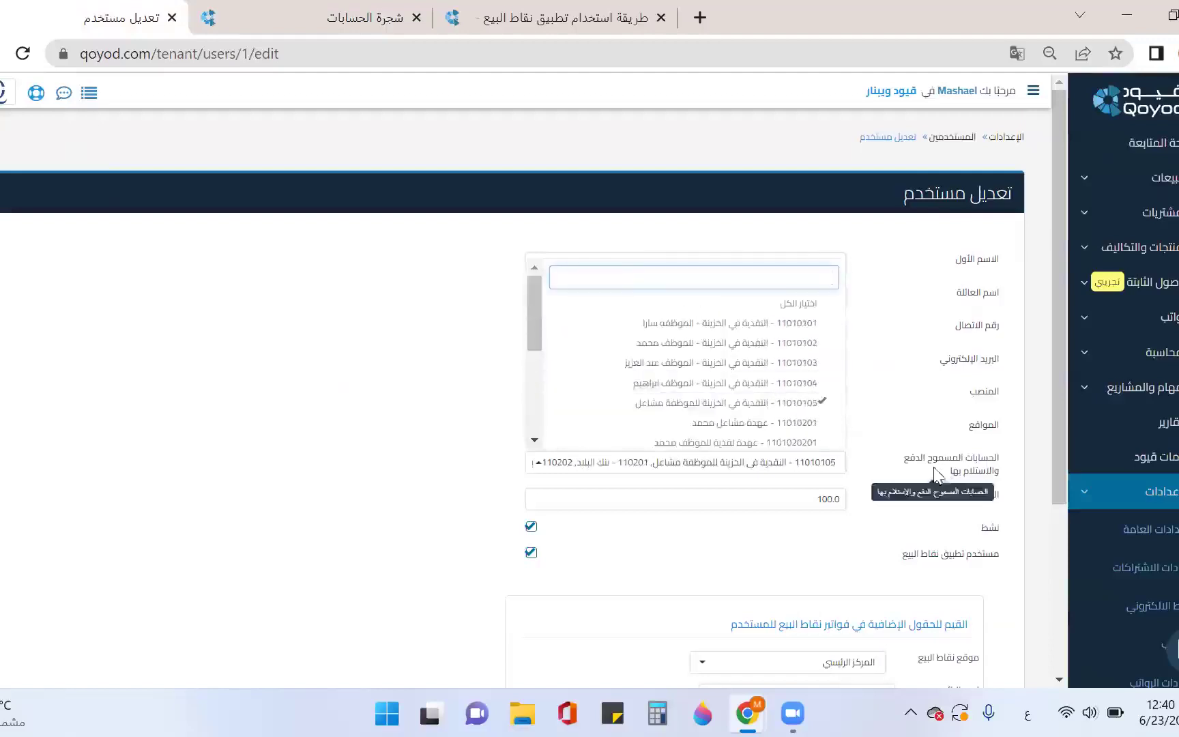
# Set maximum discount to 10, POS location to المركز الرئيسي, and save the user
pyautogui.click(822, 500)
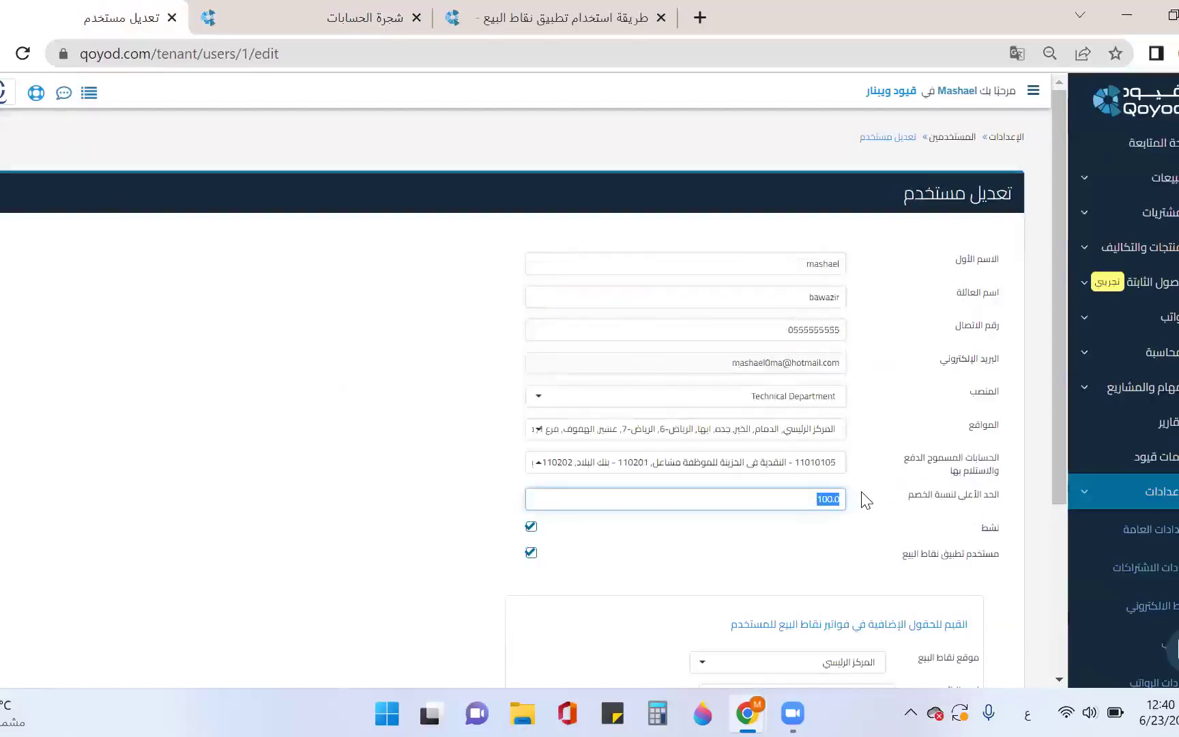
pyautogui.write('10')
pyautogui.scroll(-1, 870, 502)
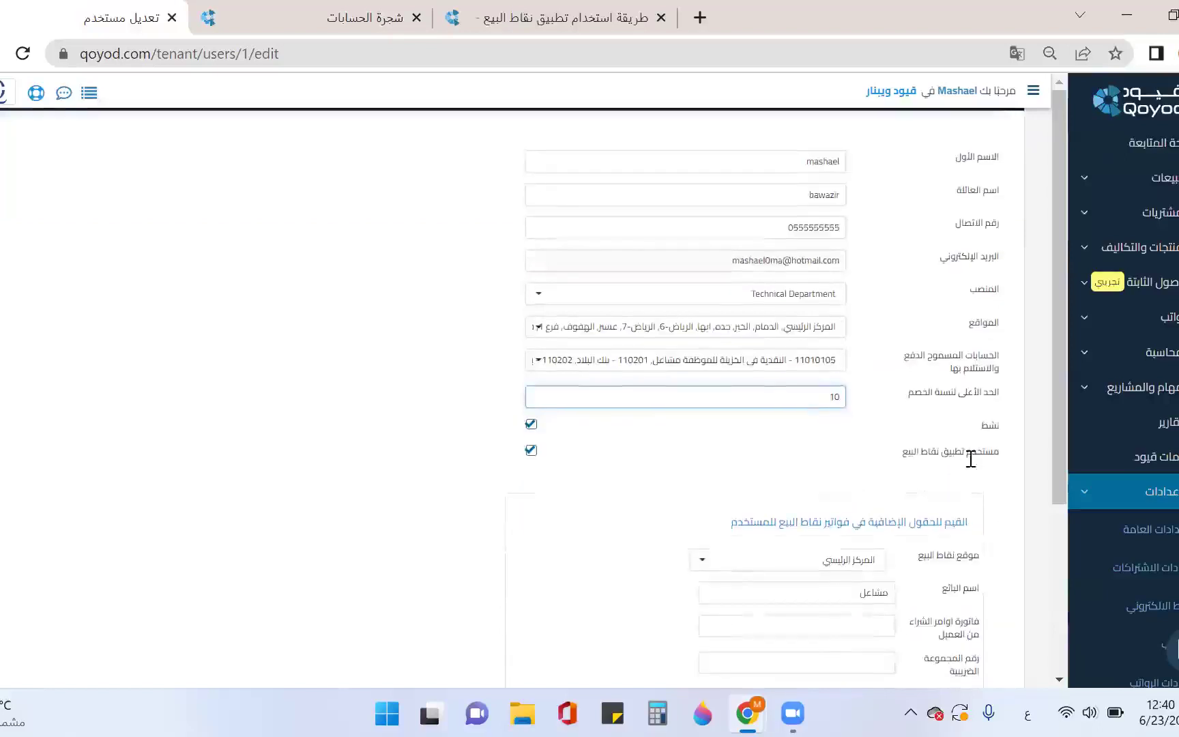
pyautogui.scroll(-2, 958, 457)
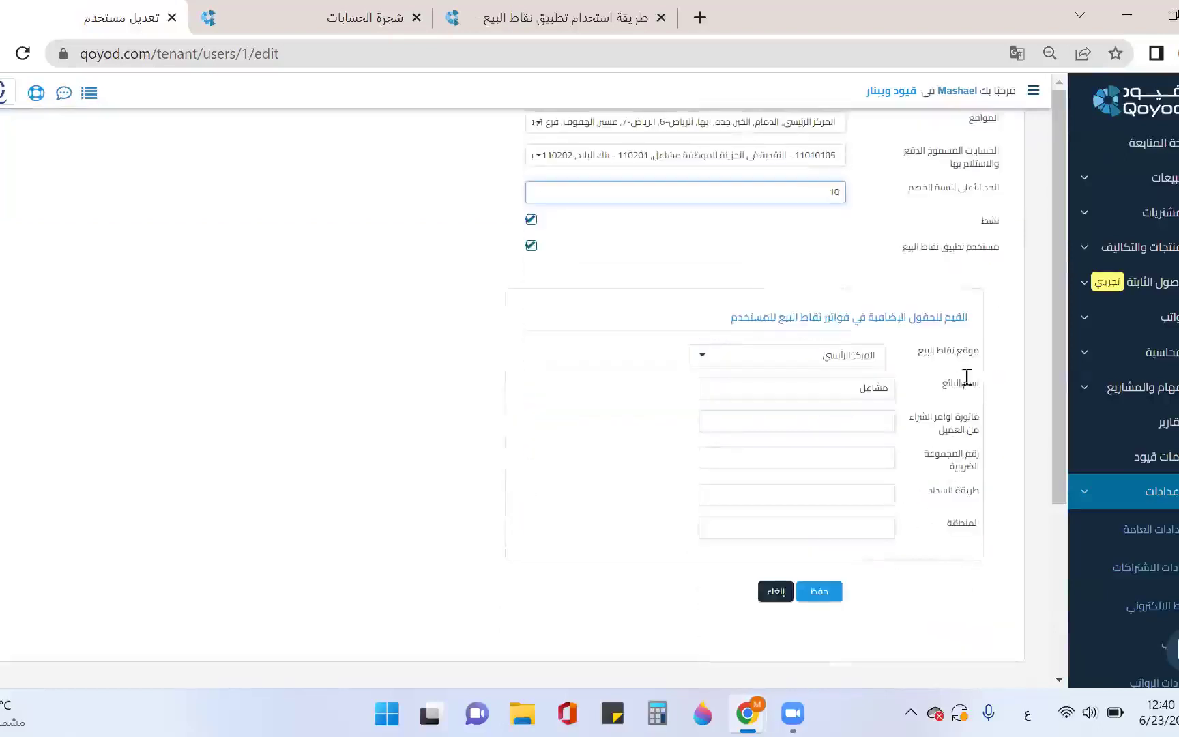
pyautogui.click(834, 361)
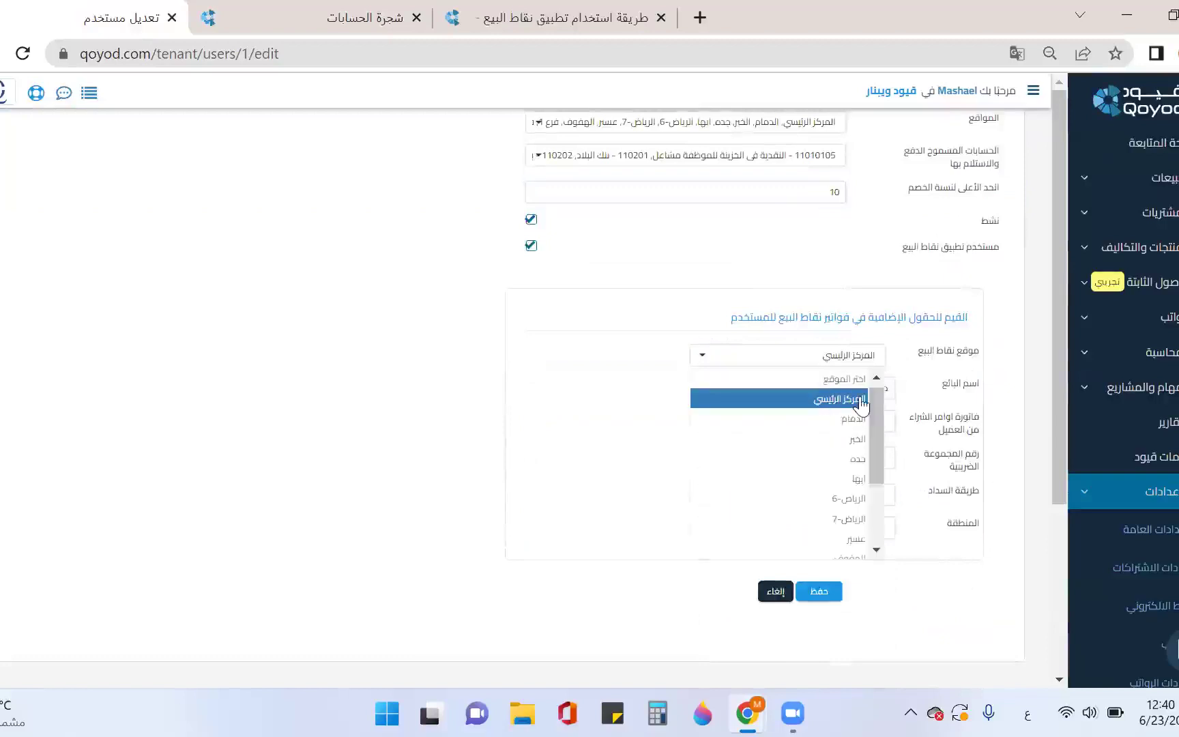
pyautogui.click(858, 396)
pyautogui.scroll(-1, 900, 372)
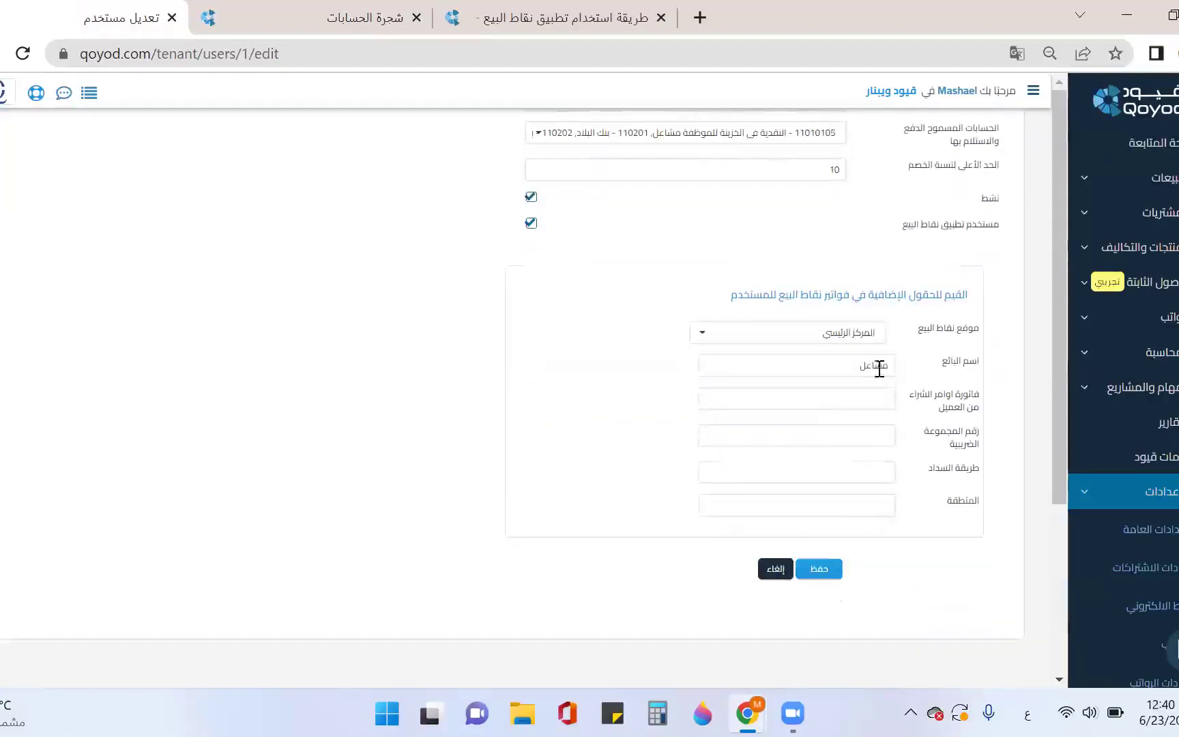
pyautogui.click(819, 570)
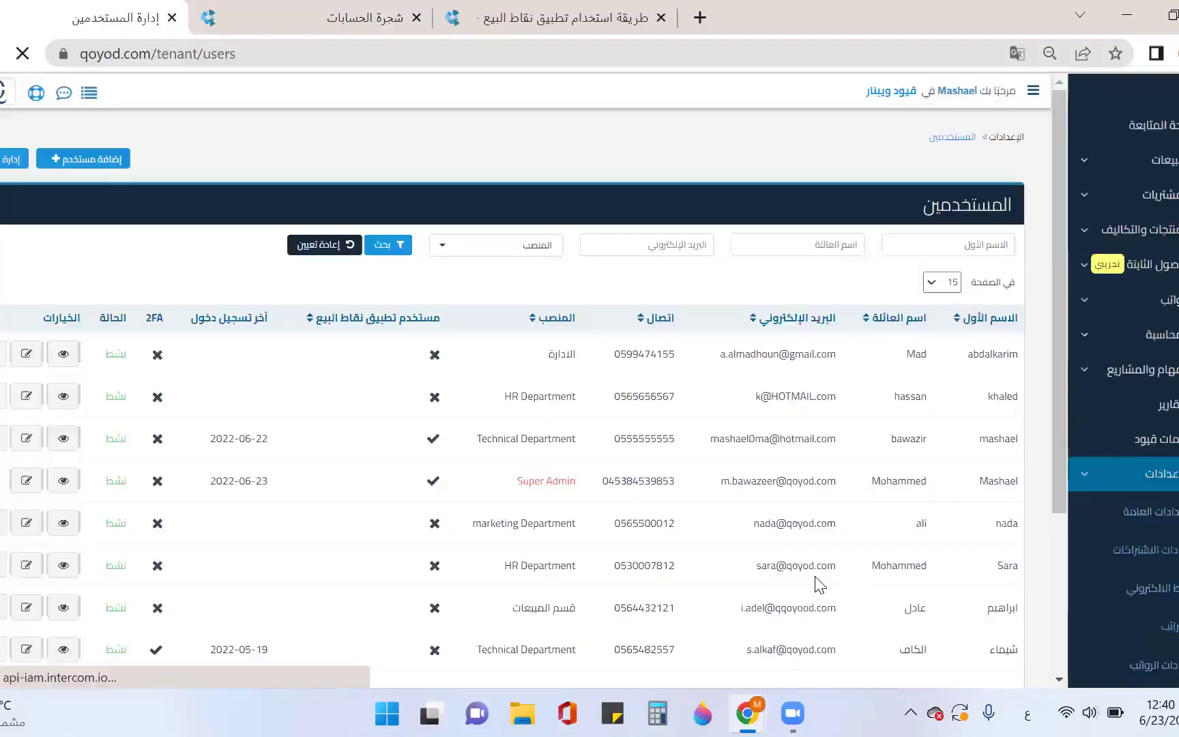
# Edit the Super Admin user: replace part of the POS PIN, enter the seller name, and save
pyautogui.scroll(-2, 863, 471)
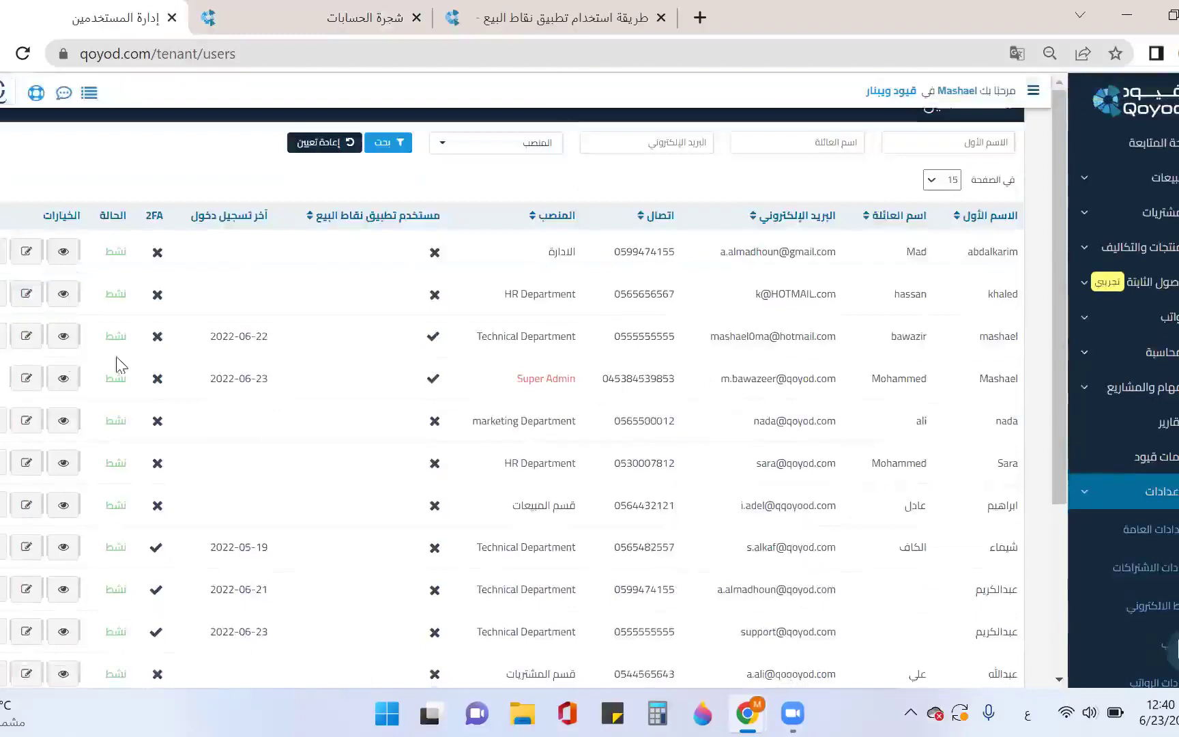
pyautogui.click(26, 378)
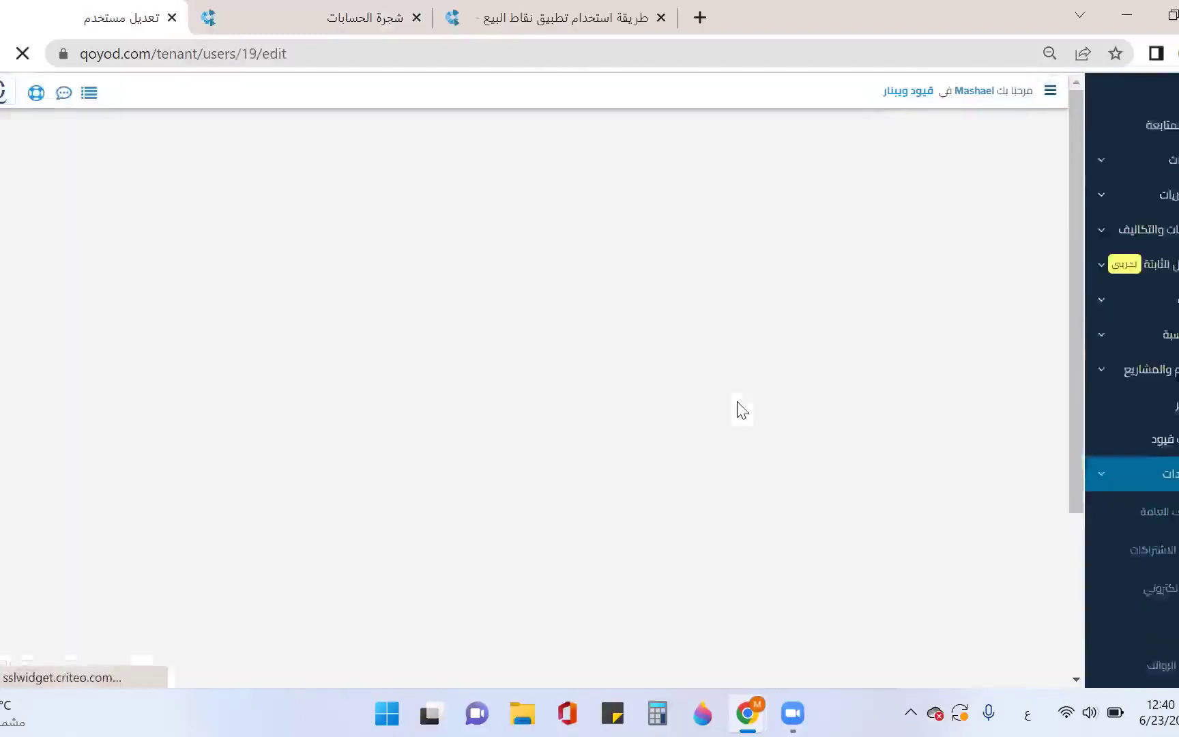
pyautogui.scroll(-3, 882, 342)
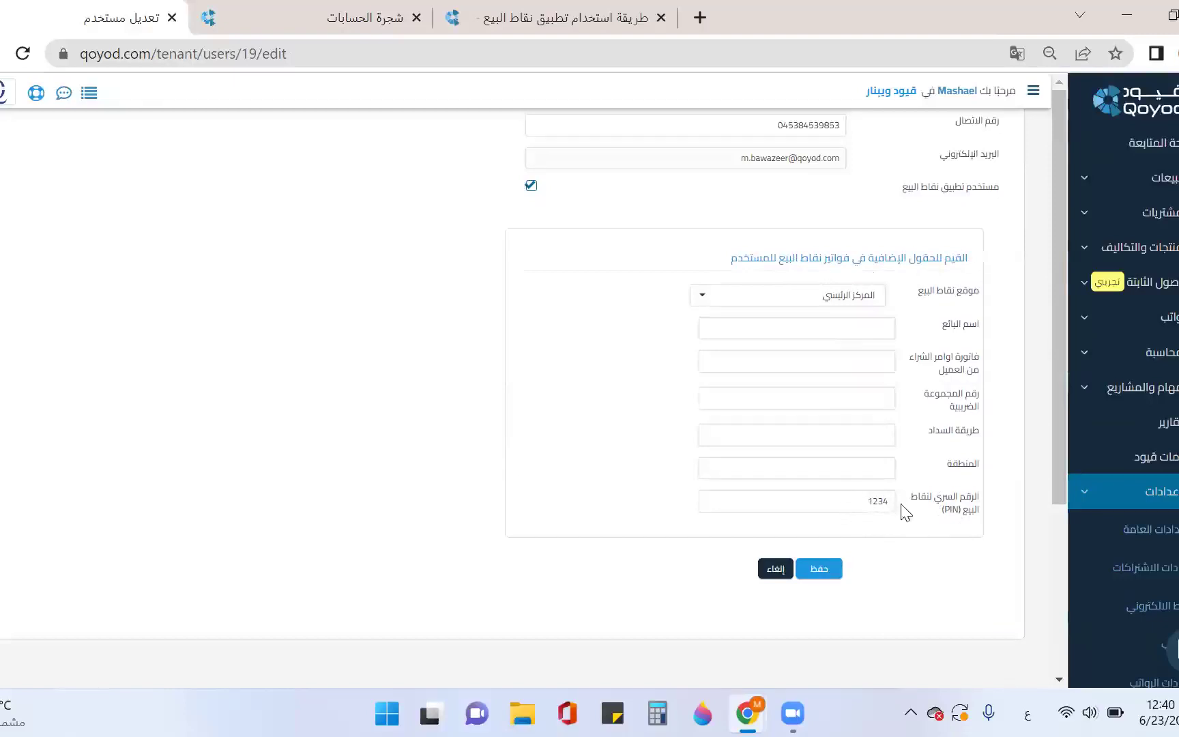
pyautogui.moveTo(856, 503); pyautogui.dragTo(903, 510)
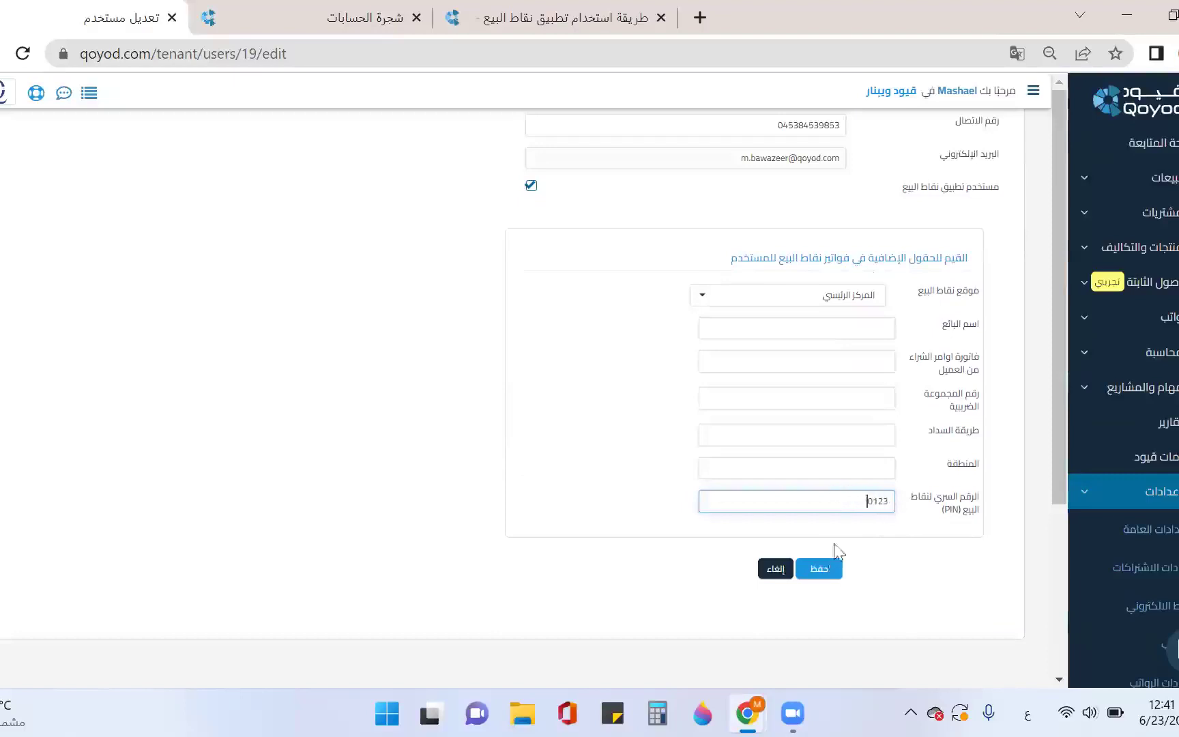
pyautogui.click(862, 329)
pyautogui.hotkey('alt', 'shift')
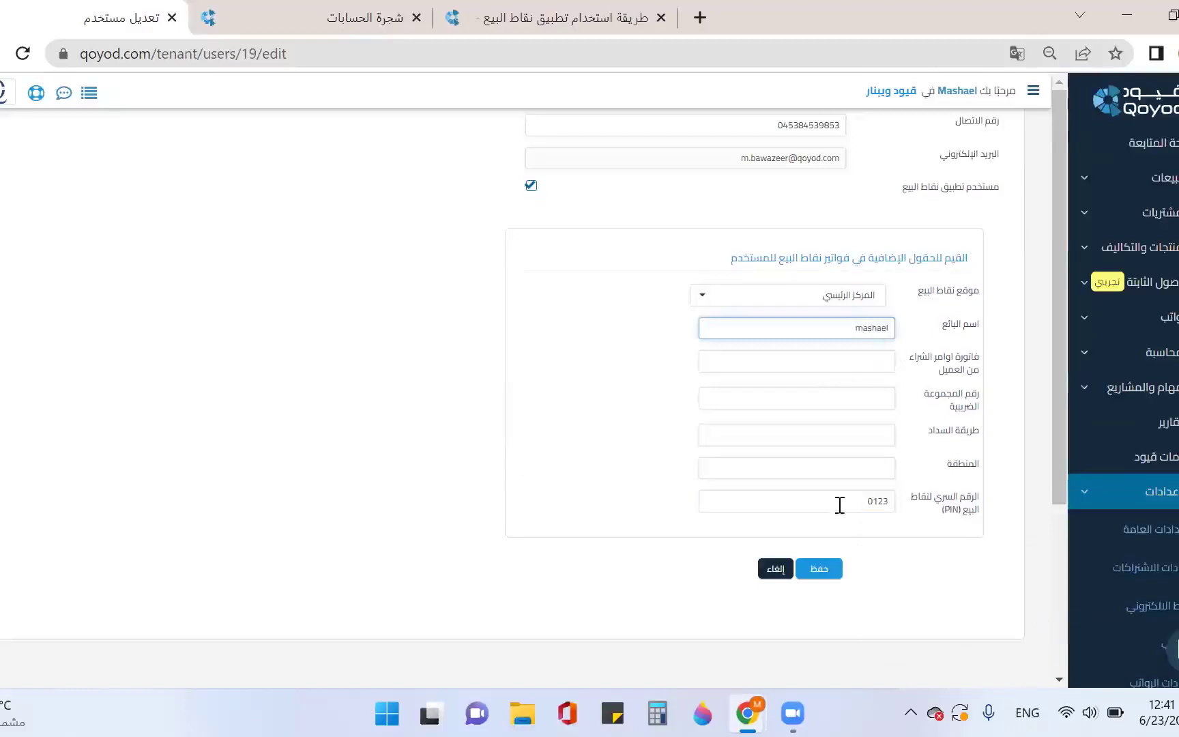
pyautogui.click(825, 576)
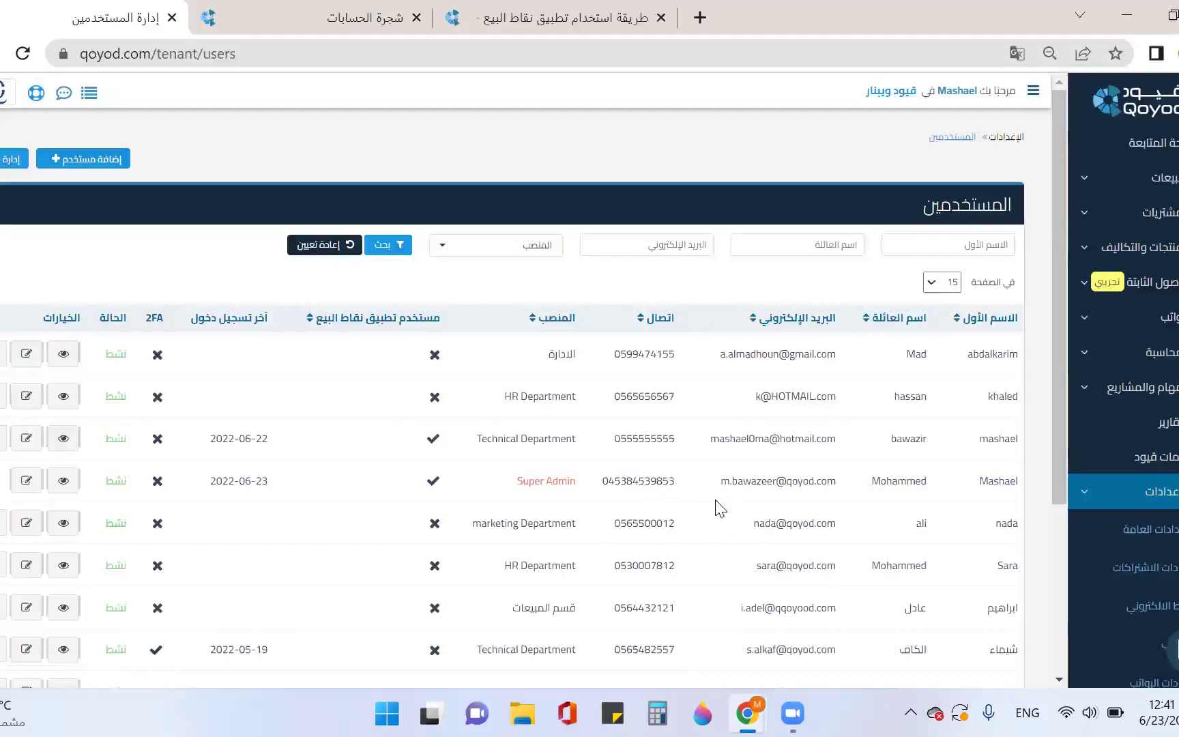
# In General Settings' POS tab, choose the 'with or without internet' mode and save
pyautogui.click(1153, 536)
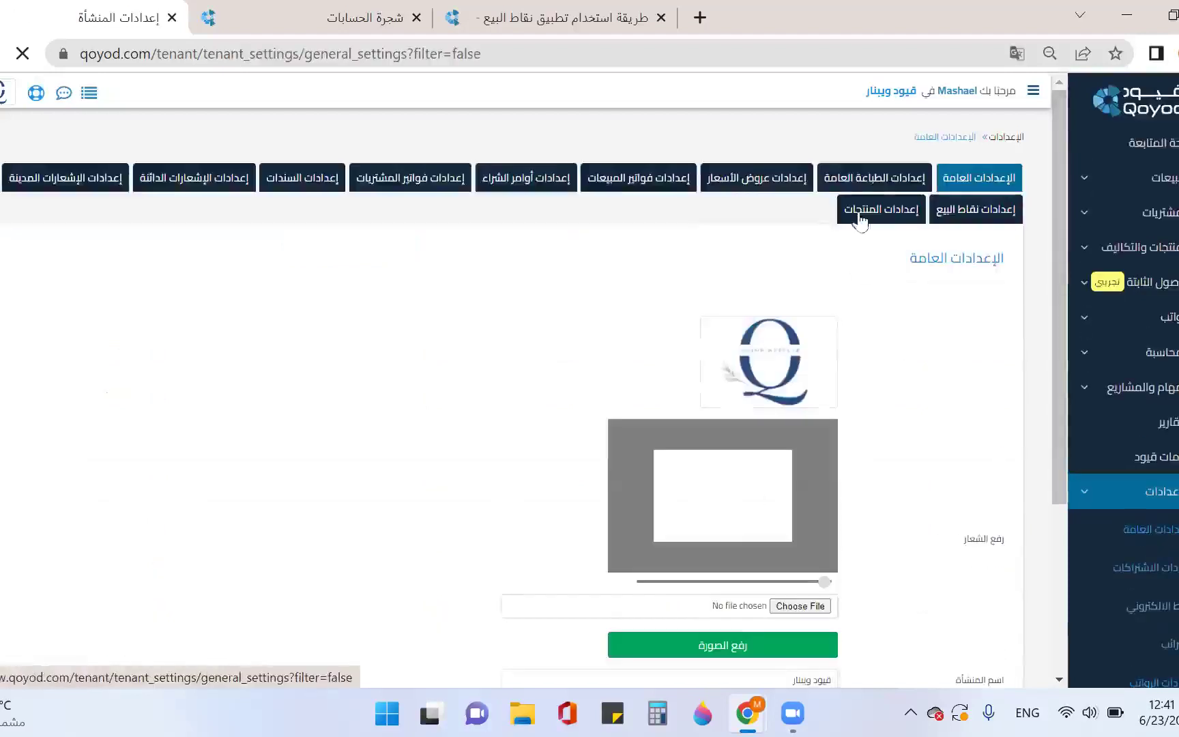
pyautogui.click(951, 213)
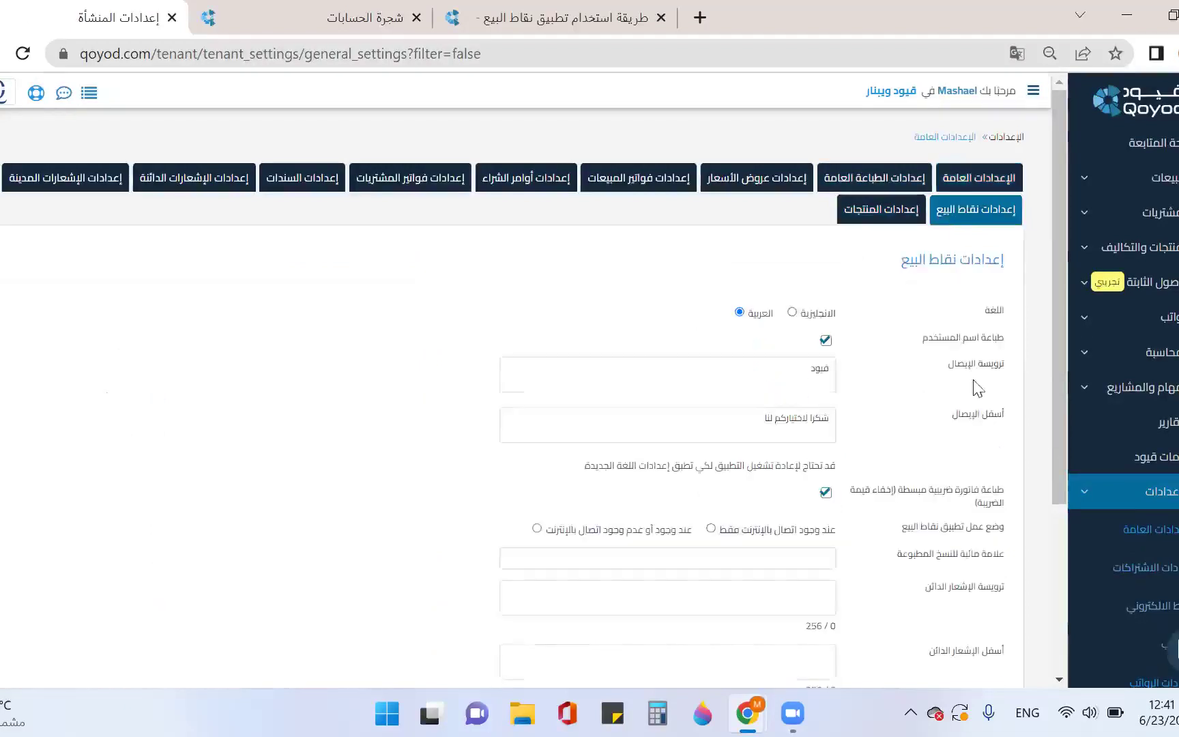
pyautogui.scroll(-1, 931, 365)
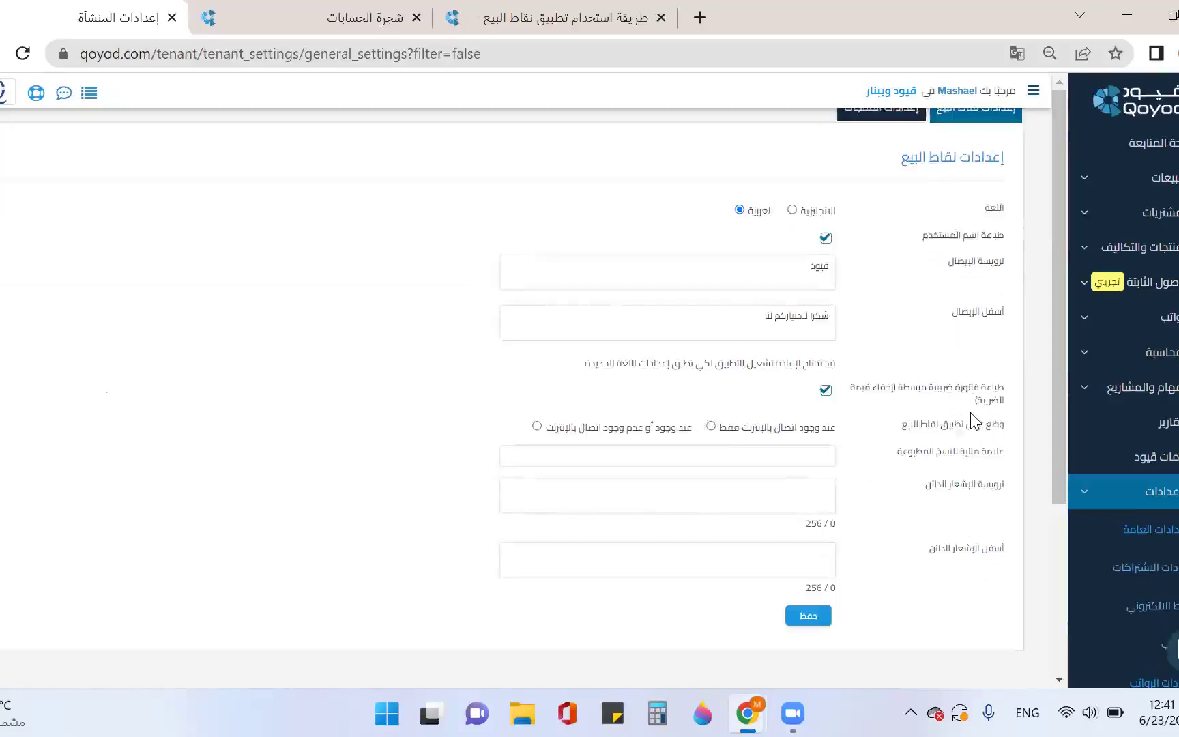
pyautogui.scroll(-1, 894, 413)
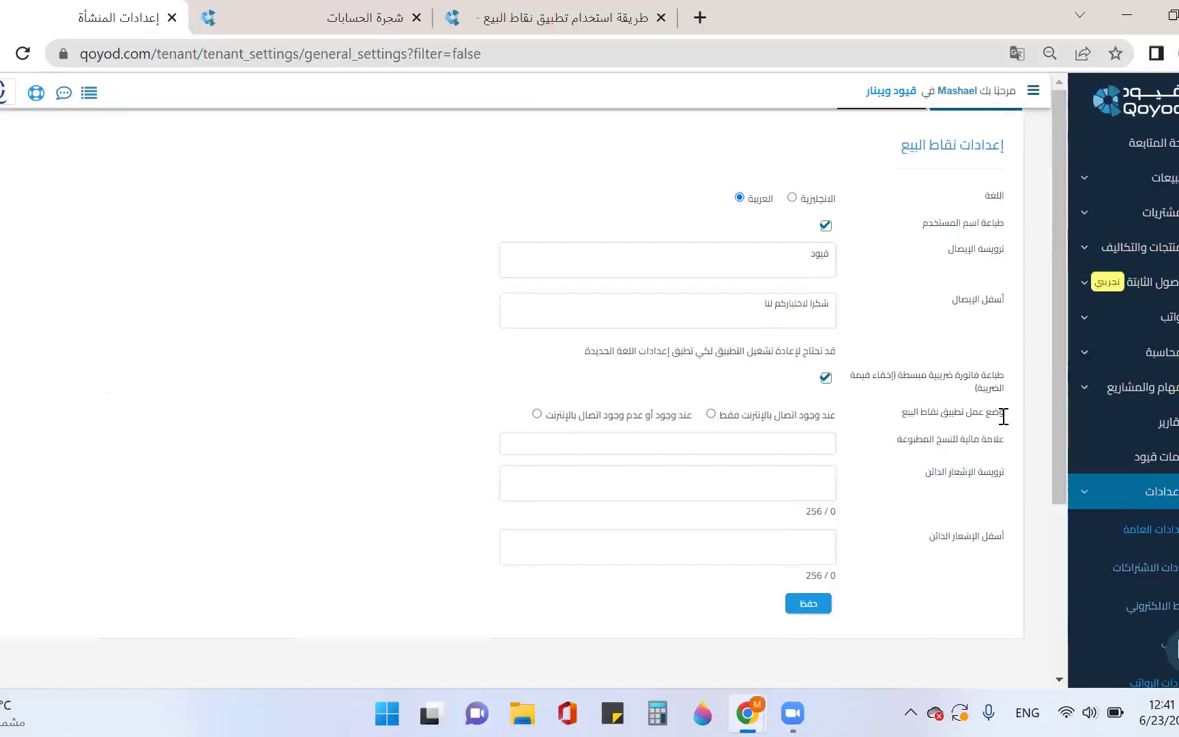
pyautogui.click(710, 413)
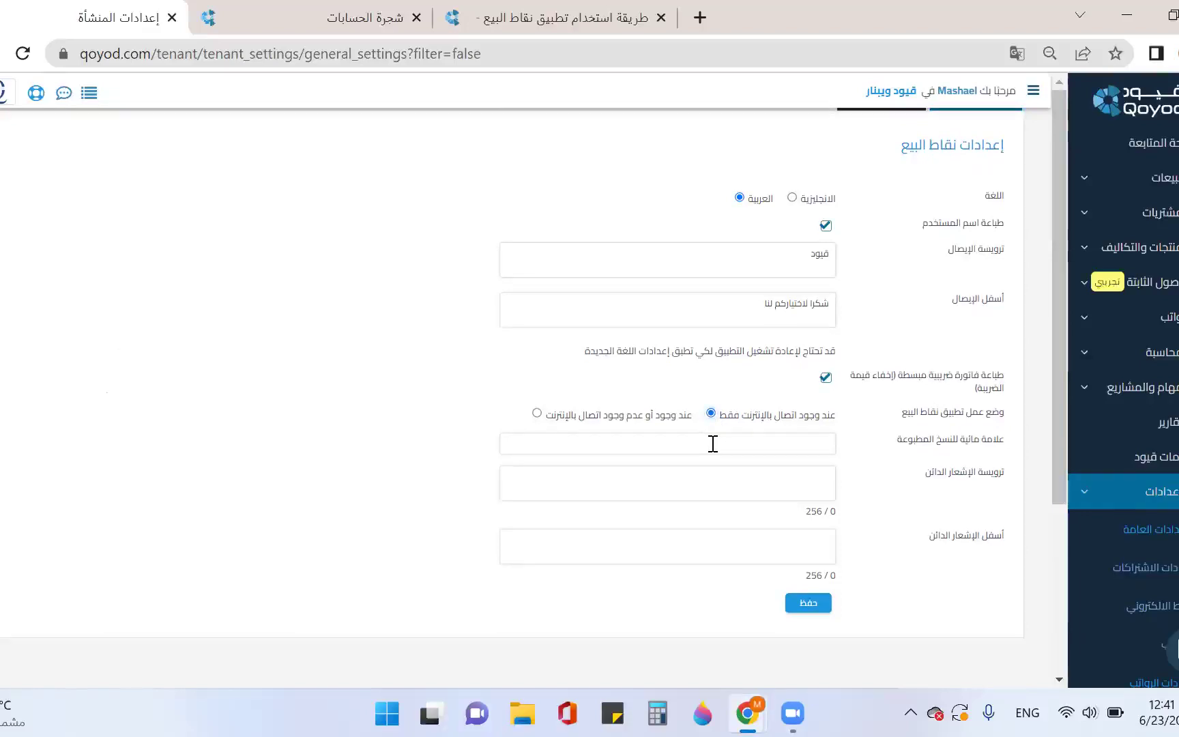
pyautogui.click(537, 414)
pyautogui.click(809, 605)
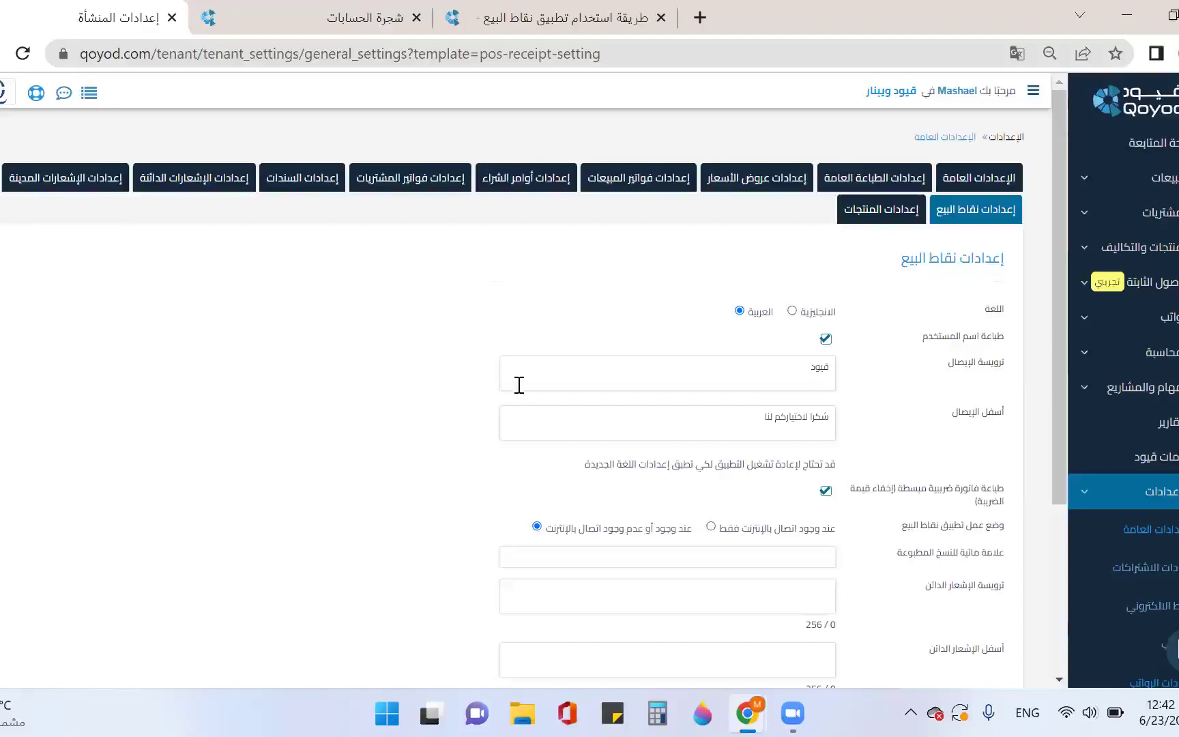
# Scroll the POS guide's email login, facility selection and PIN entry screenshots
pyautogui.click(569, 24)
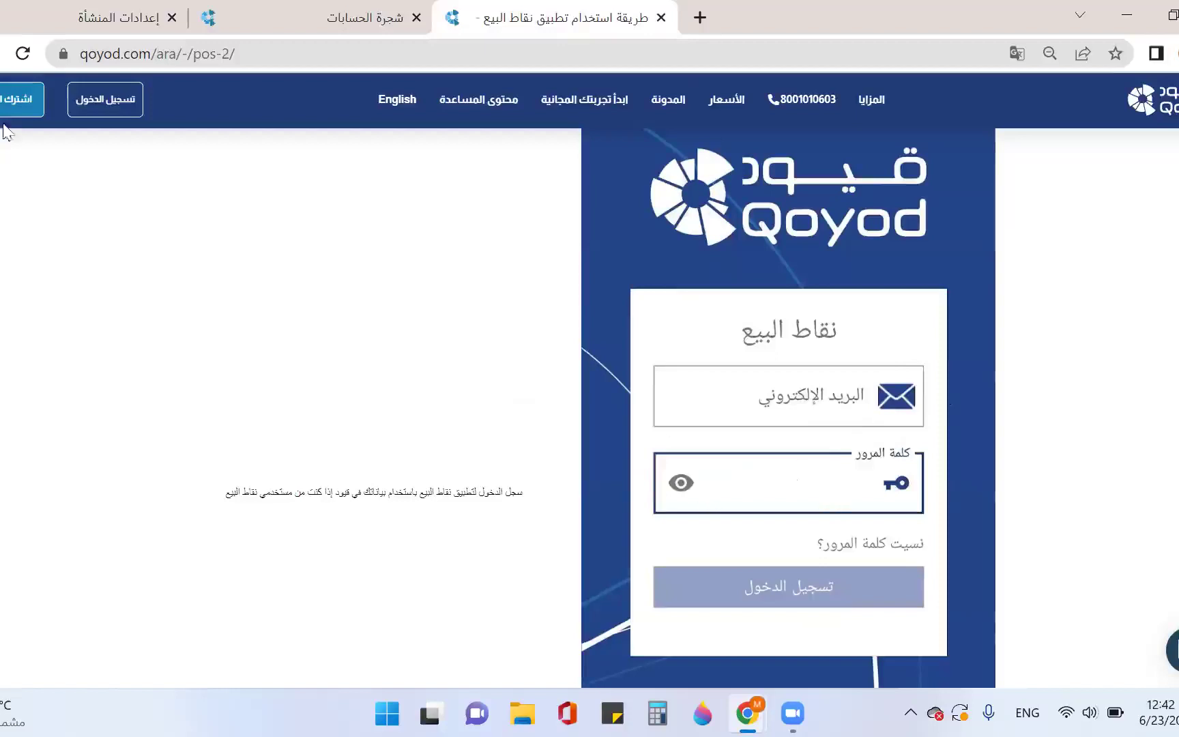
pyautogui.click(36, 17)
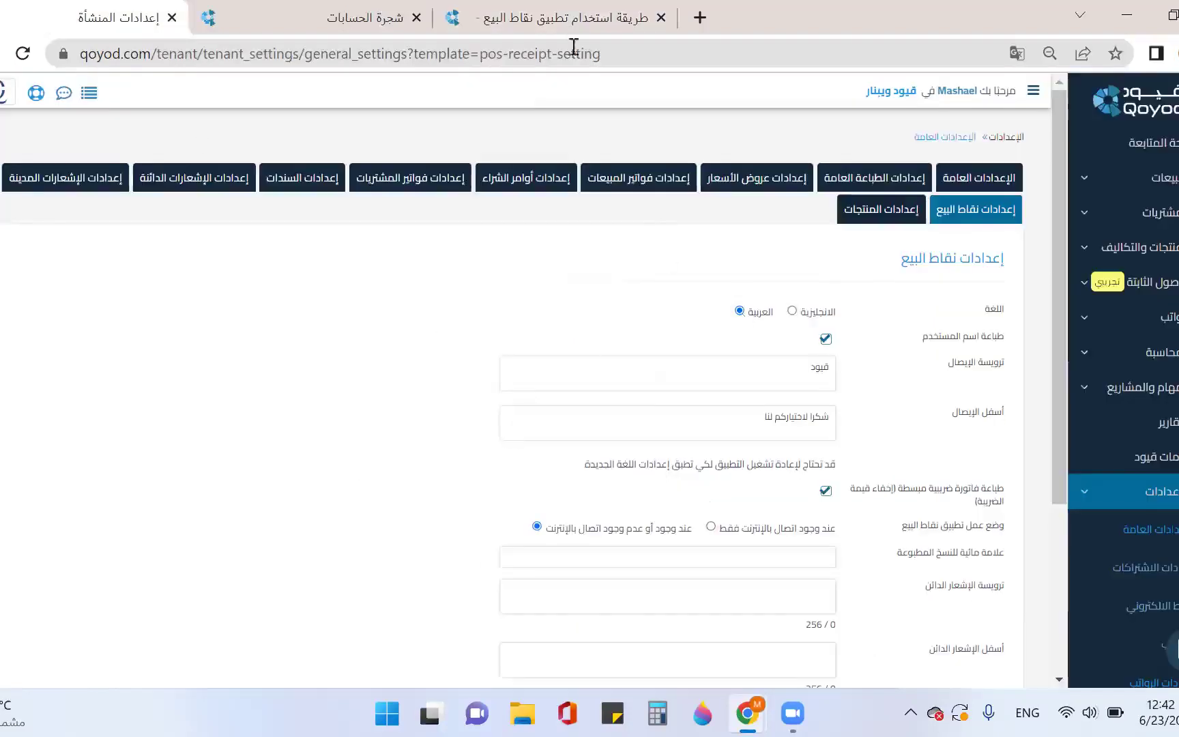
pyautogui.click(574, 20)
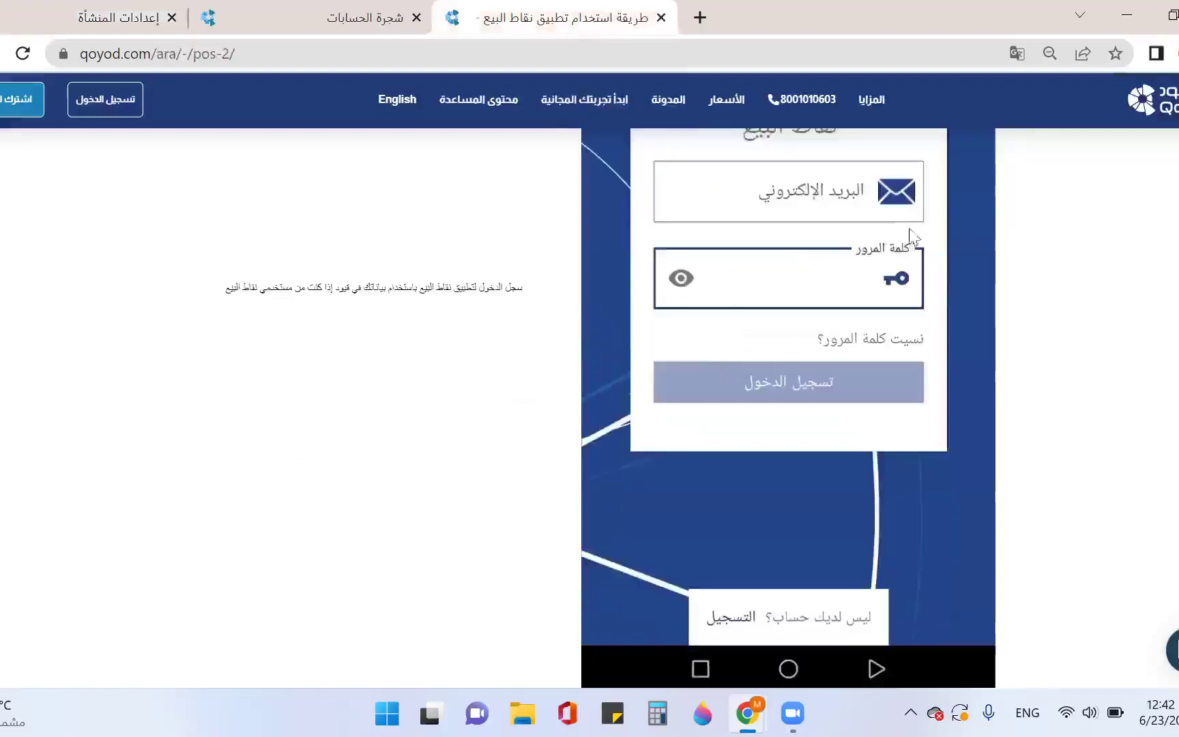
pyautogui.scroll(-5, 874, 245)
pyautogui.scroll(-1, 877, 253)
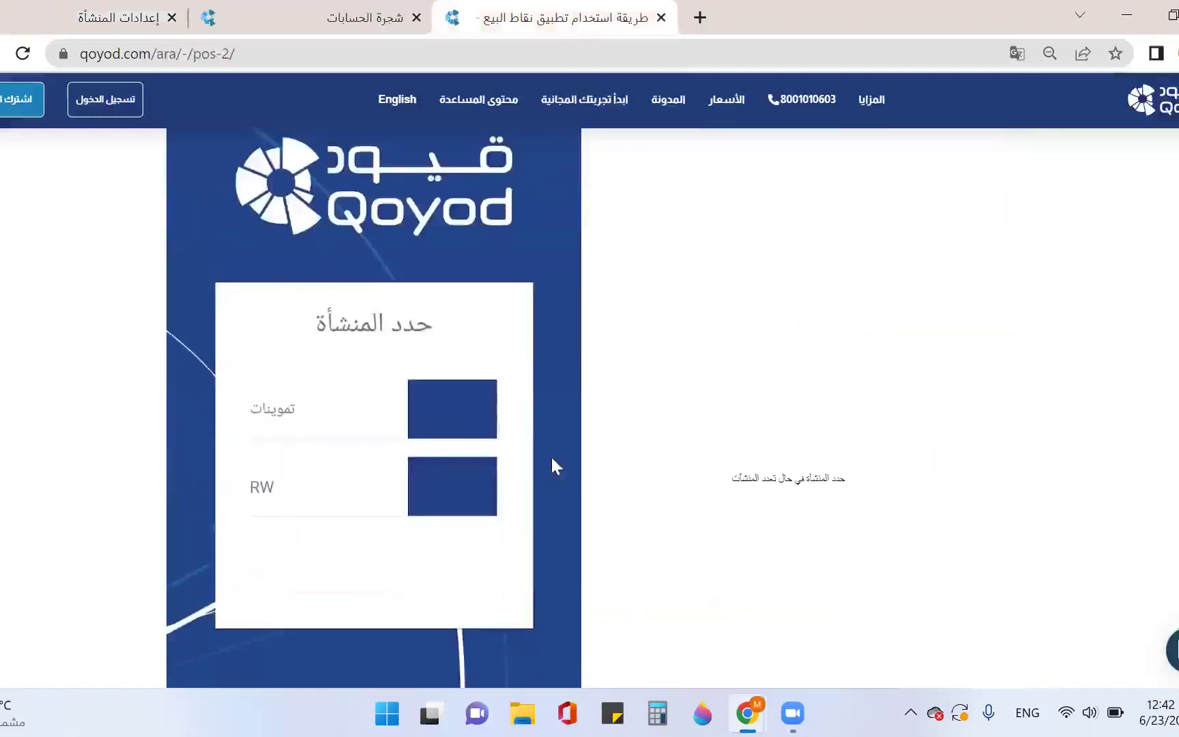
pyautogui.scroll(-7, 463, 422)
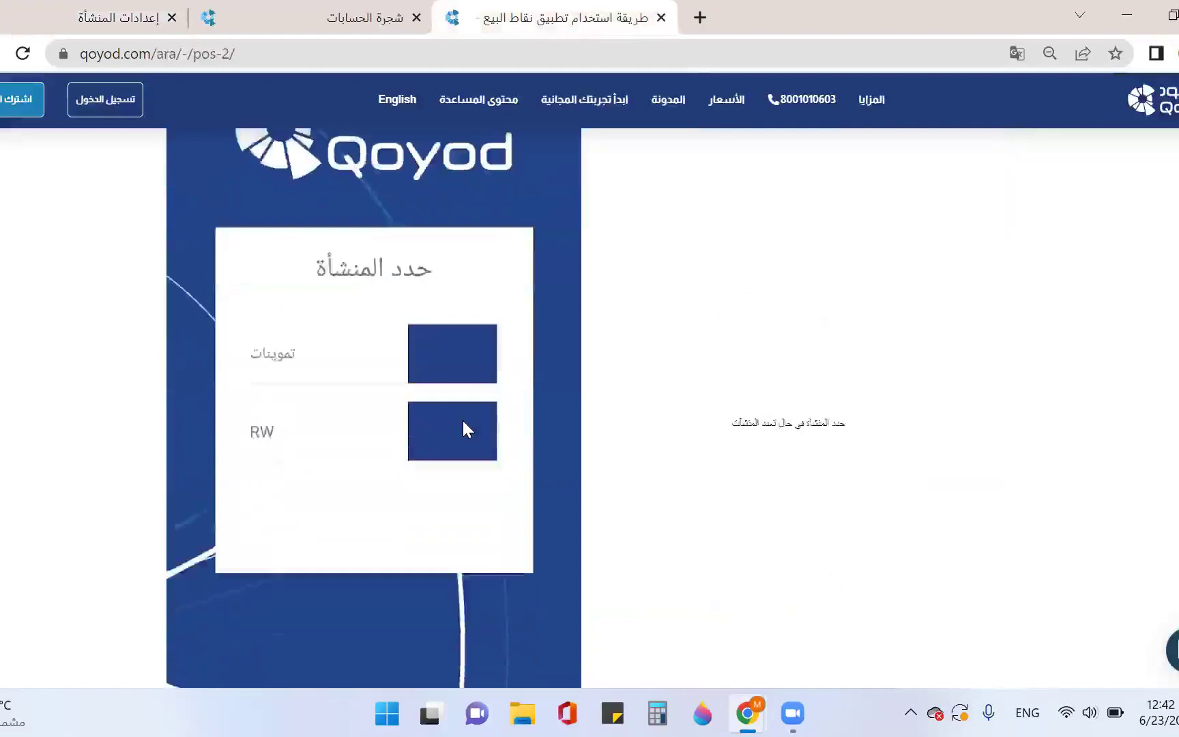
pyautogui.scroll(-1, 745, 471)
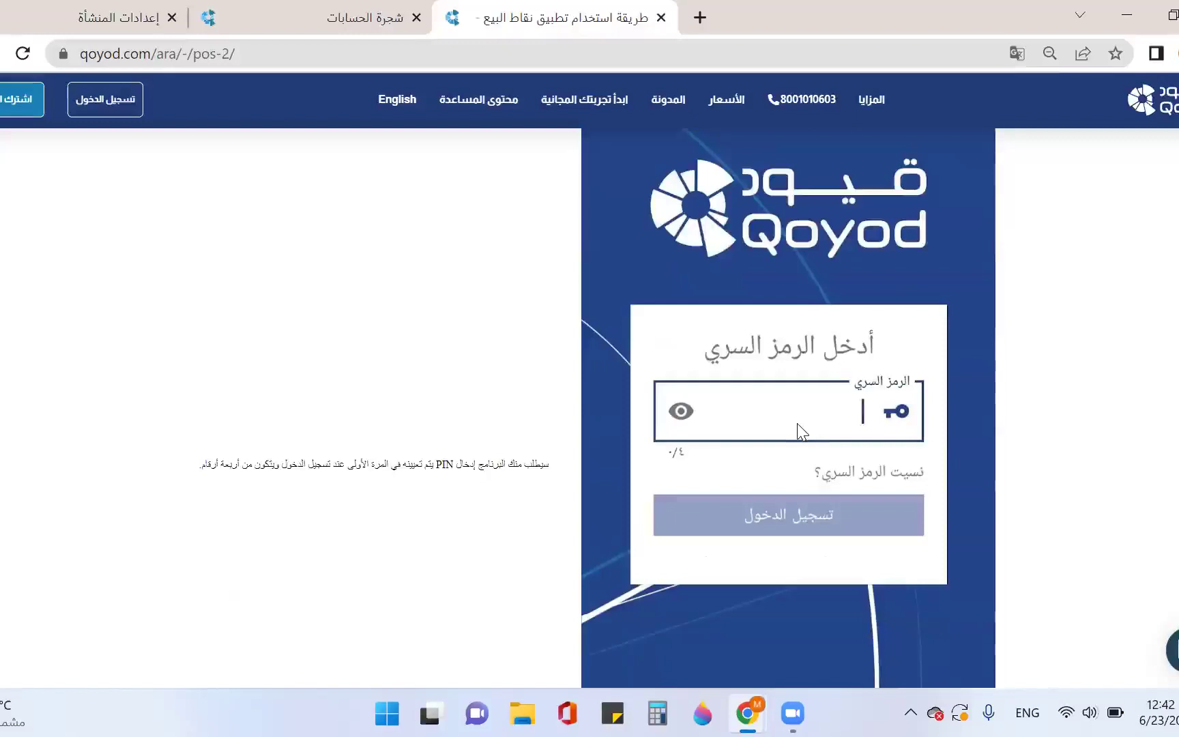
pyautogui.scroll(1, 798, 435)
pyautogui.scroll(8, 798, 436)
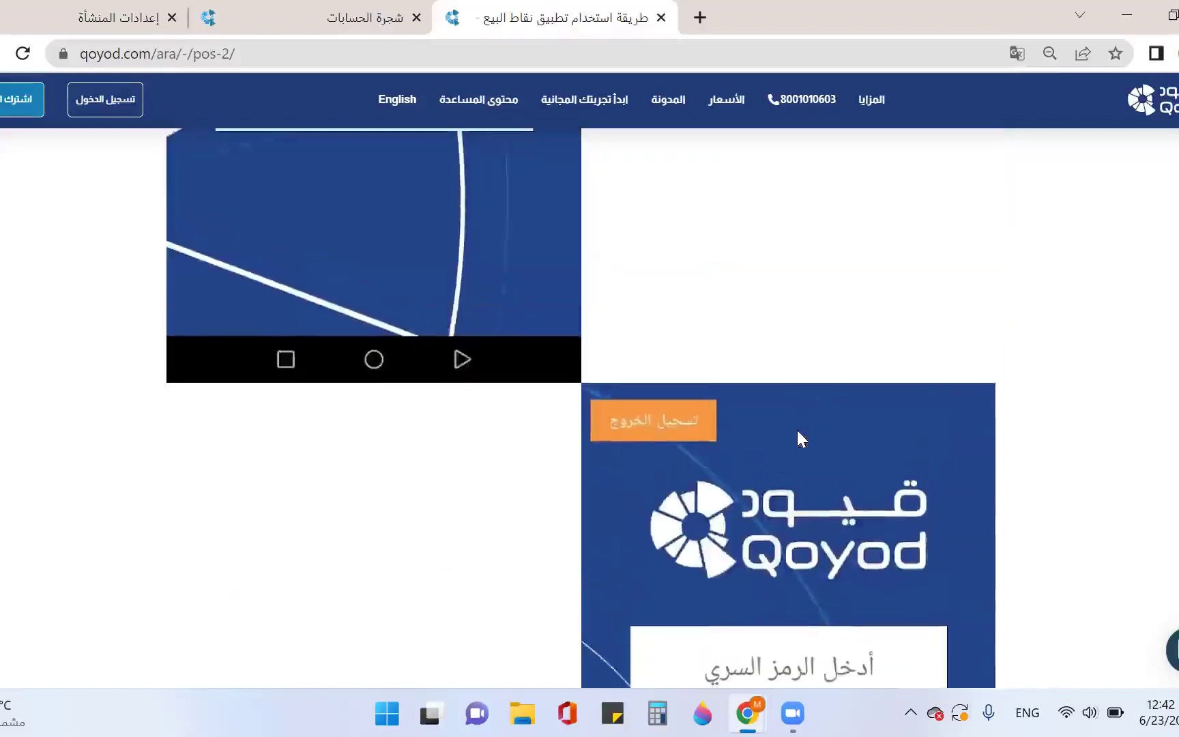